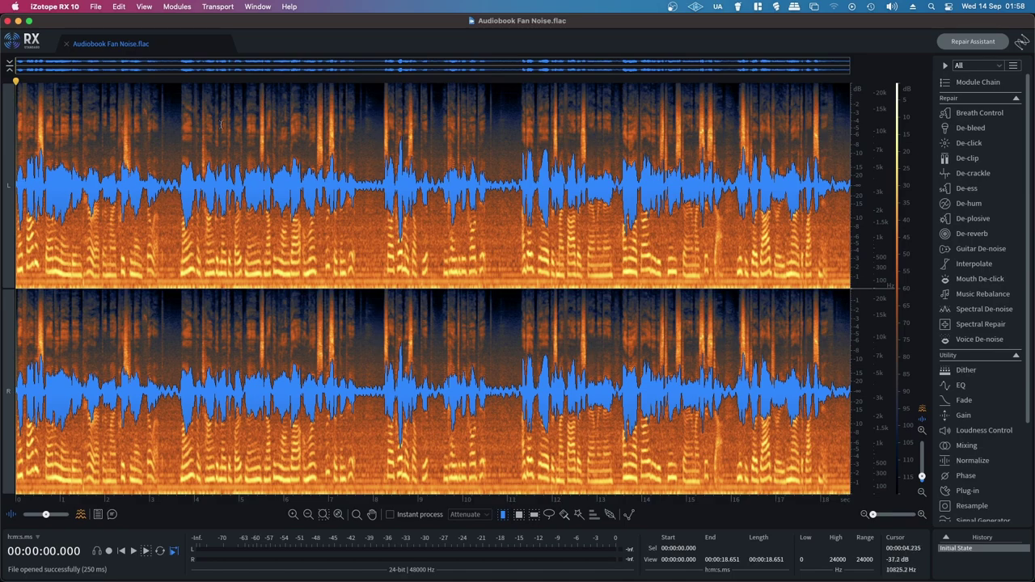
Step: Read through all four pages of the RX 10 new-features tour and finish it
{"action": "left_click", "coordinate": [290, 7]}
{"action": "left_click", "coordinate": [302, 74]}
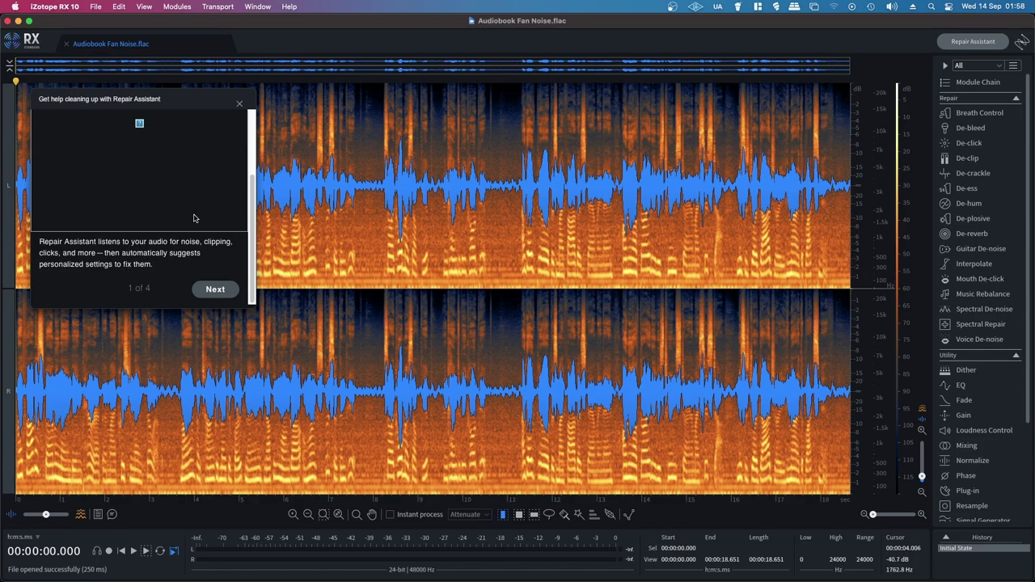
{"action": "left_click", "coordinate": [213, 290]}
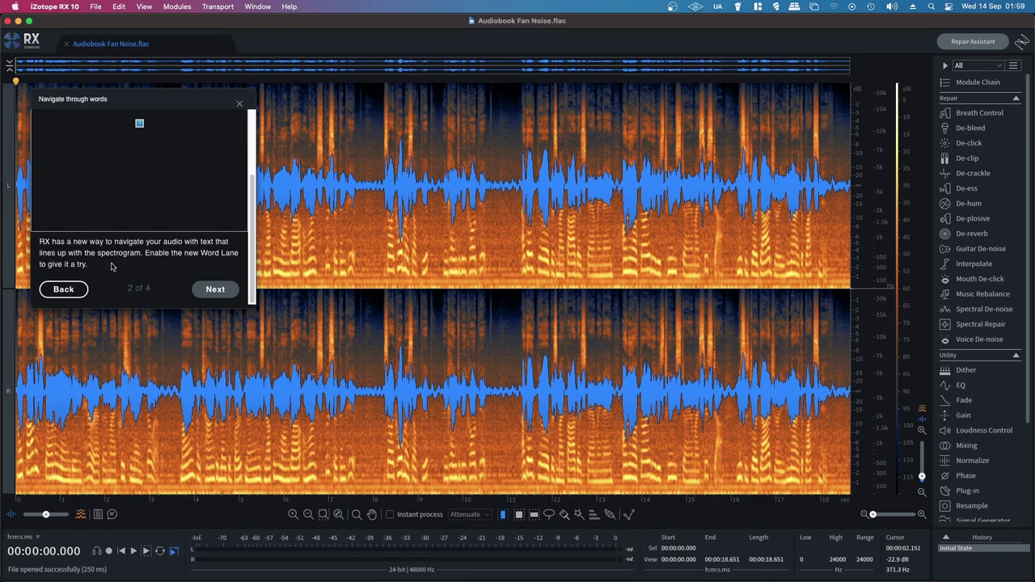
{"action": "left_click", "coordinate": [203, 287]}
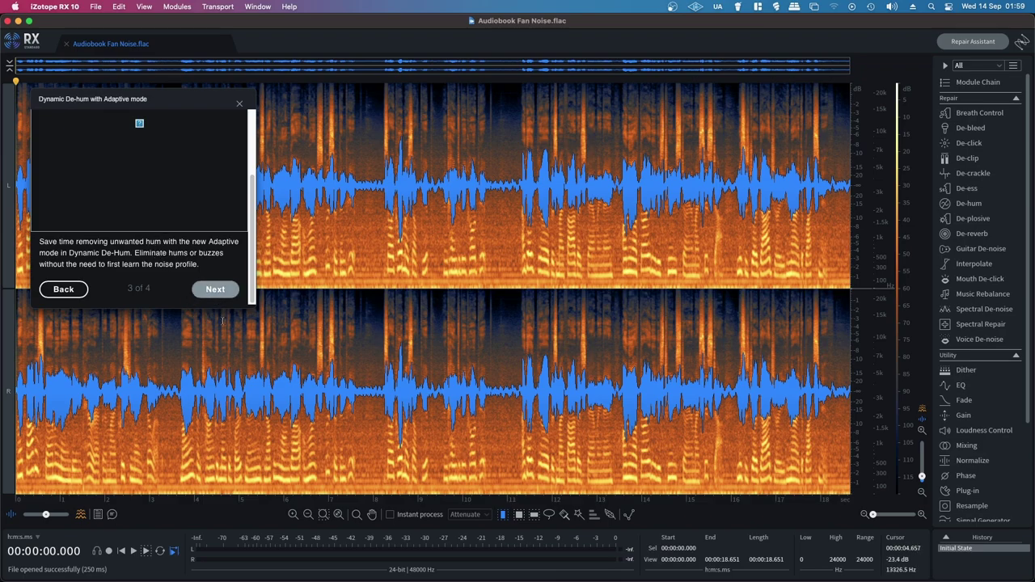
{"action": "left_click", "coordinate": [197, 289]}
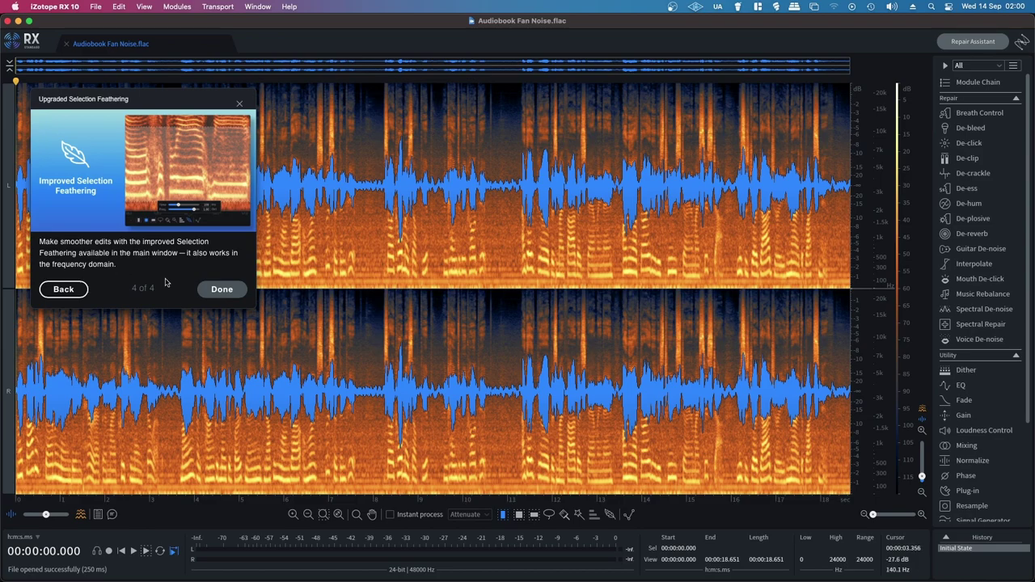
{"action": "left_click", "coordinate": [229, 293]}
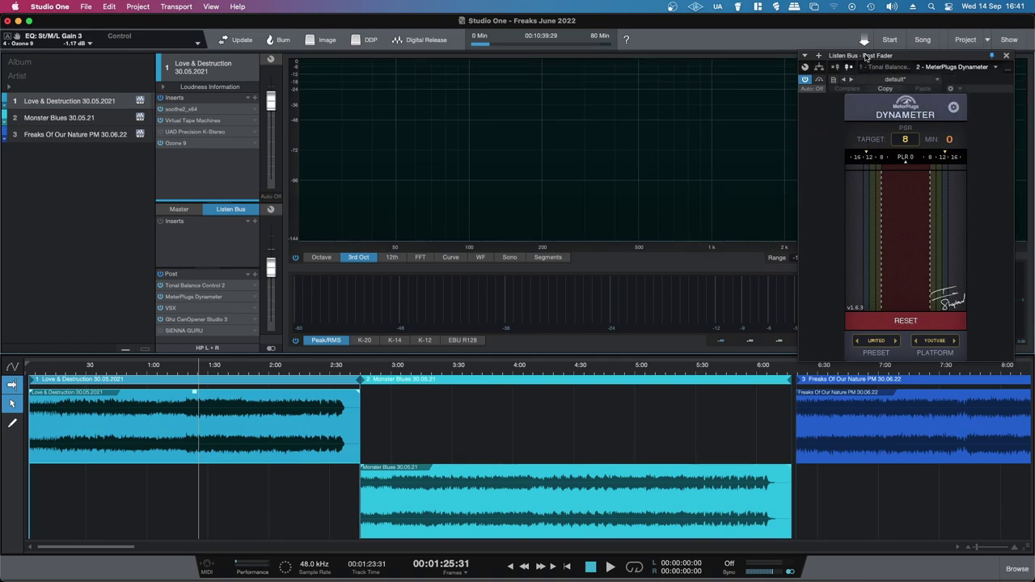
Step: In Studio One, review the Equalizer, Dynamic EQ and Maximizer modules of Ozone 9 on the Love & Destruction track
{"action": "left_click_drag", "start_coordinate": [866, 56], "coordinate": [859, 50]}
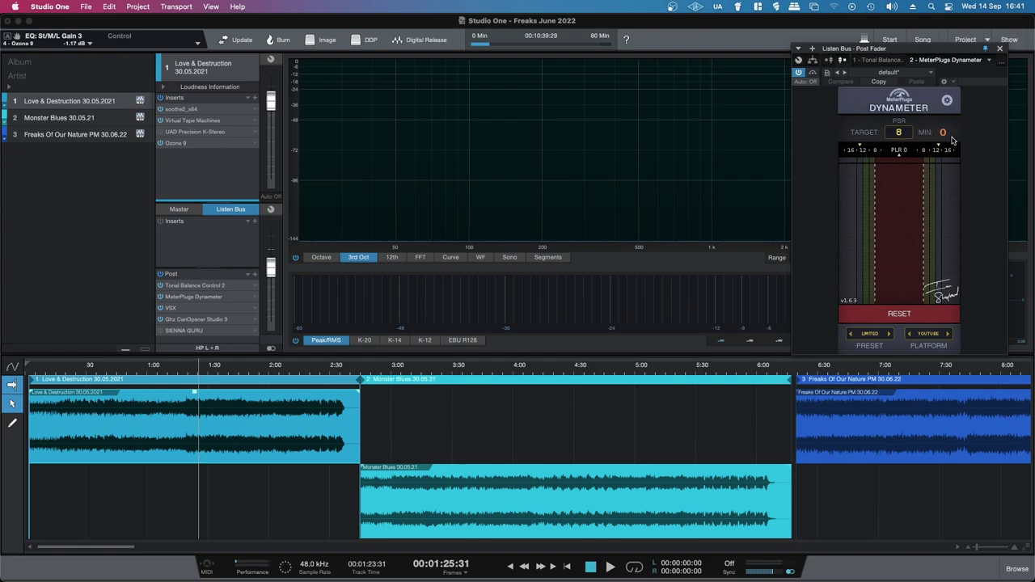
{"action": "left_click", "coordinate": [191, 145]}
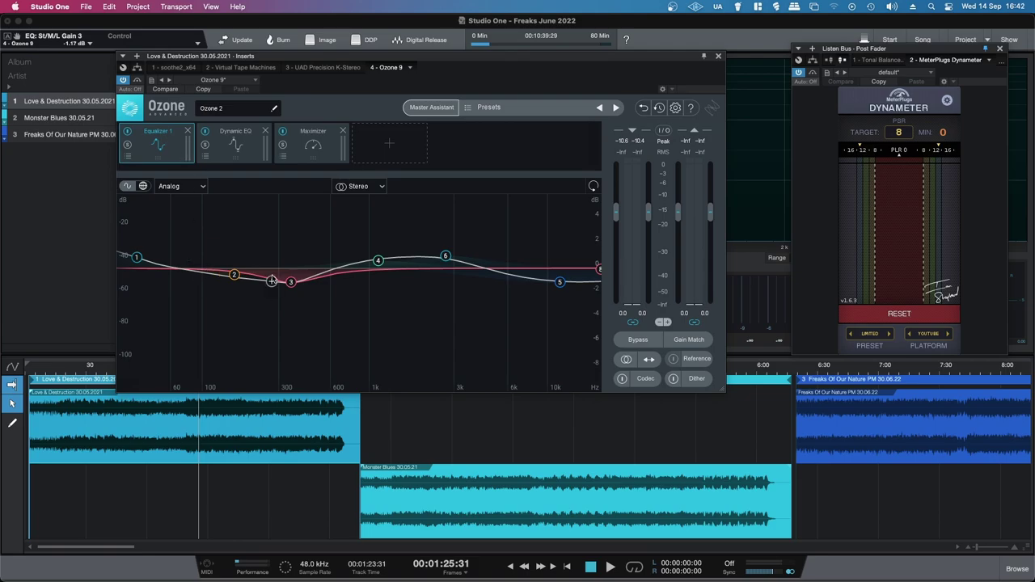
{"action": "left_click", "coordinate": [240, 141]}
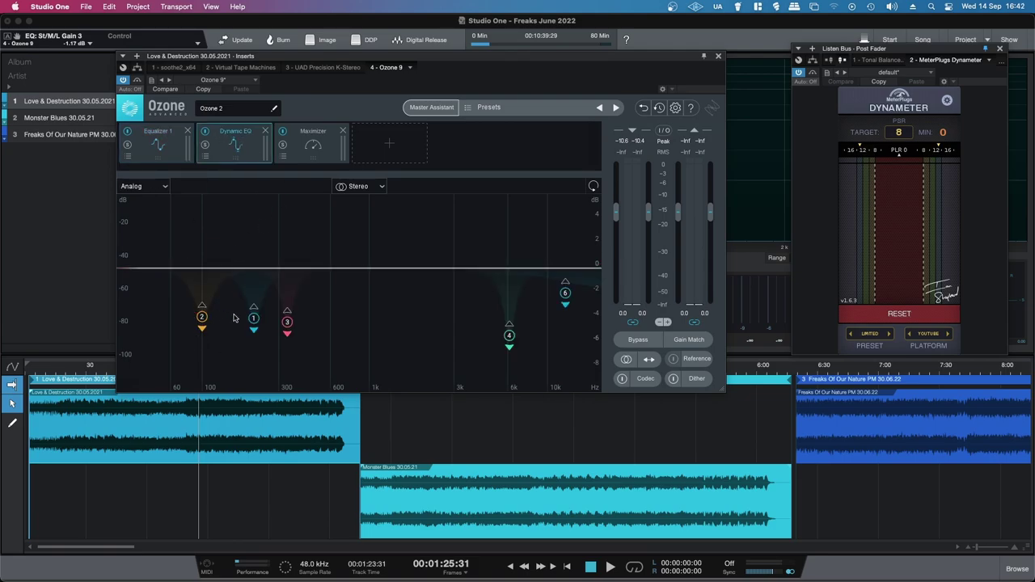
{"action": "left_click", "coordinate": [303, 148]}
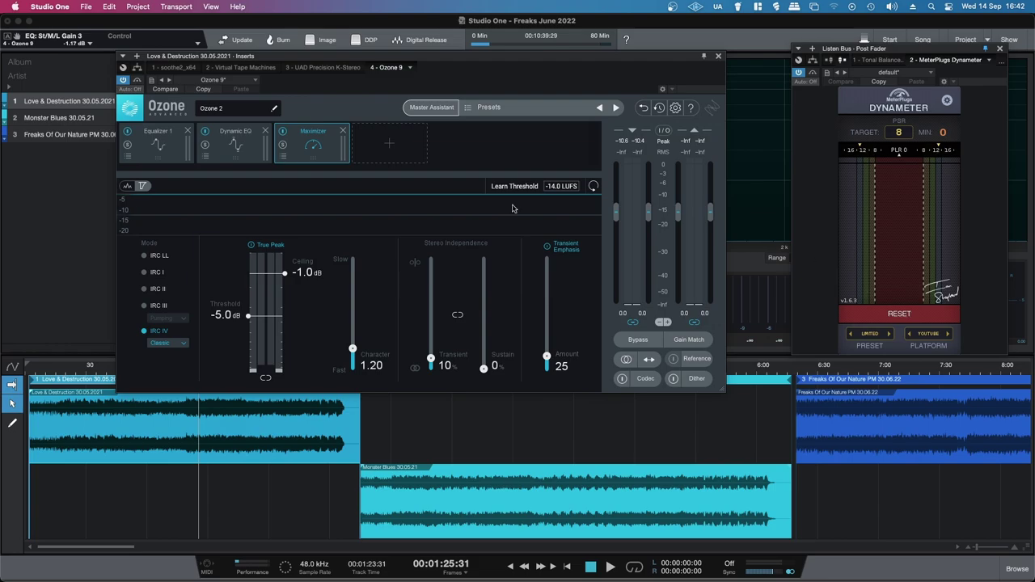
{"action": "left_click", "coordinate": [717, 58]}
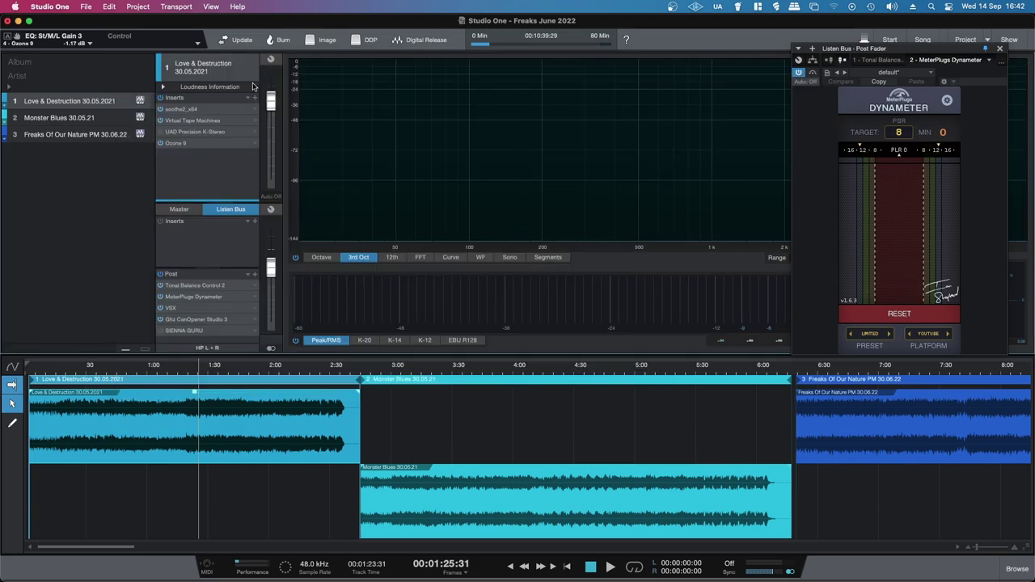
Step: Open soothe2 on the Love & Destruction track, start playback and audition its delta signal briefly
{"action": "left_click", "coordinate": [188, 110]}
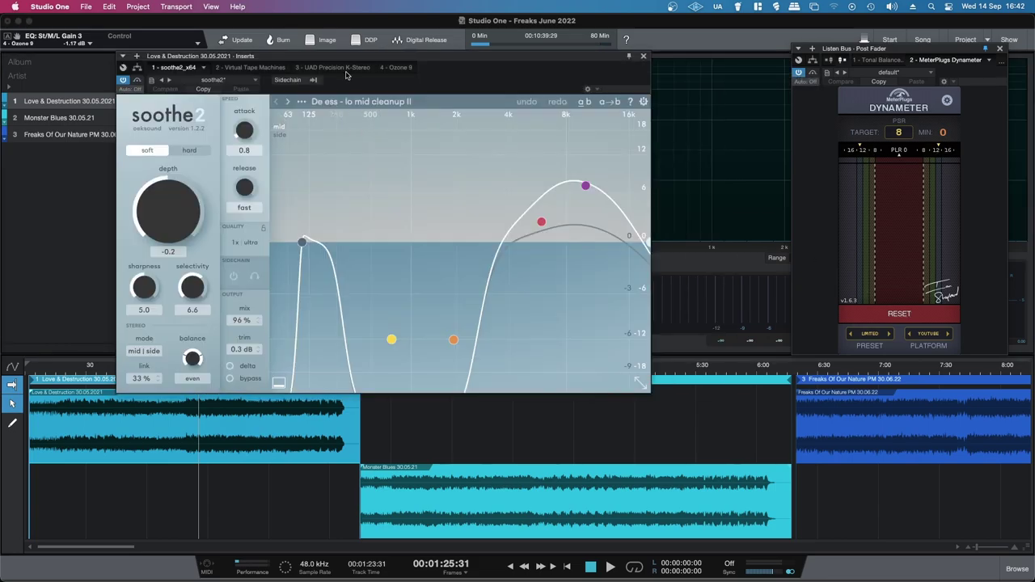
{"action": "left_click_drag", "start_coordinate": [341, 62], "coordinate": [430, 62]}
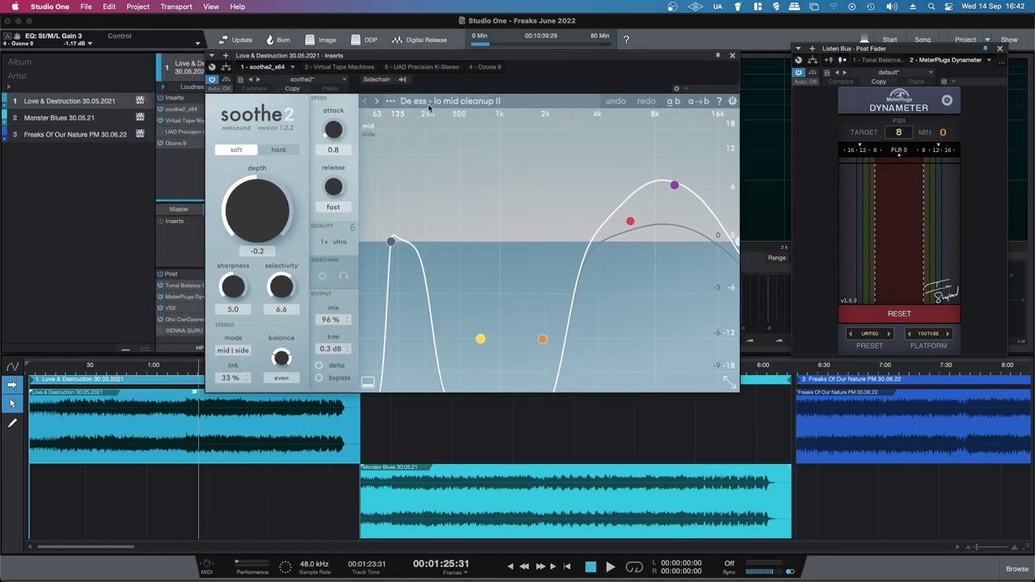
{"action": "key", "text": "space"}
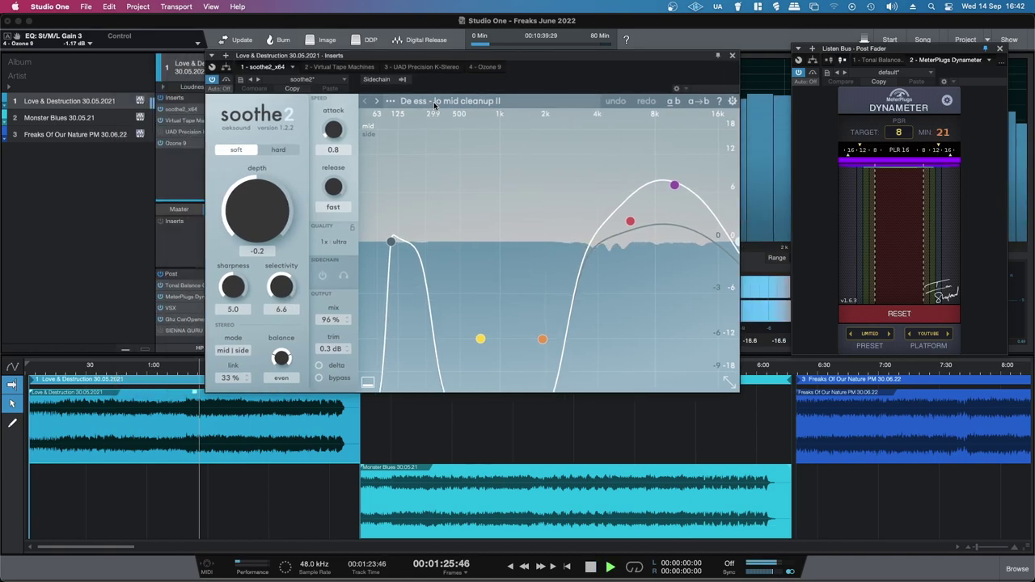
{"action": "left_click", "coordinate": [319, 366]}
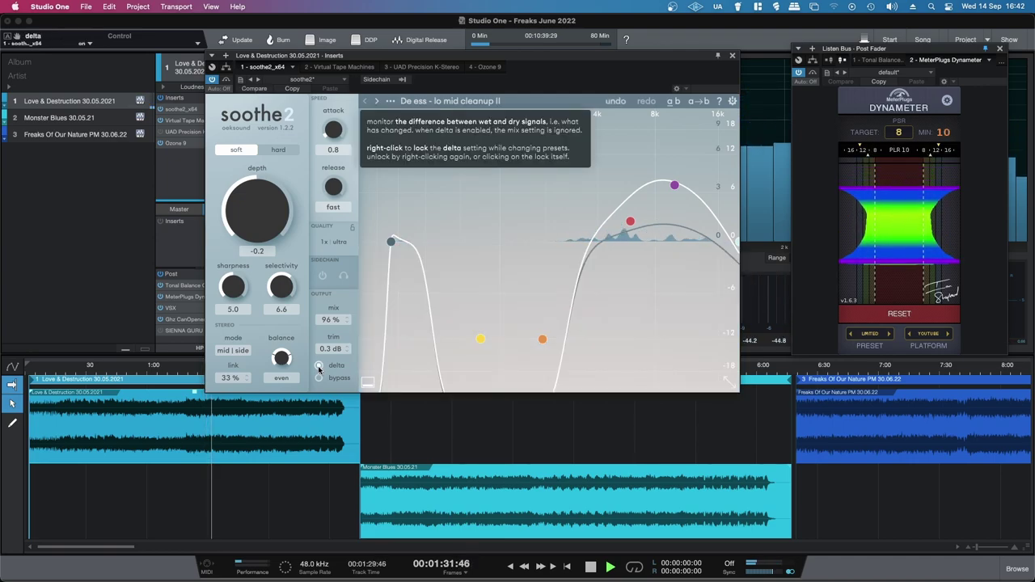
{"action": "left_click", "coordinate": [319, 367]}
Step: Compare soothe2 with its bypassed sound, set its depth to -1.4 and close the plug-in
{"action": "left_click", "coordinate": [319, 378]}
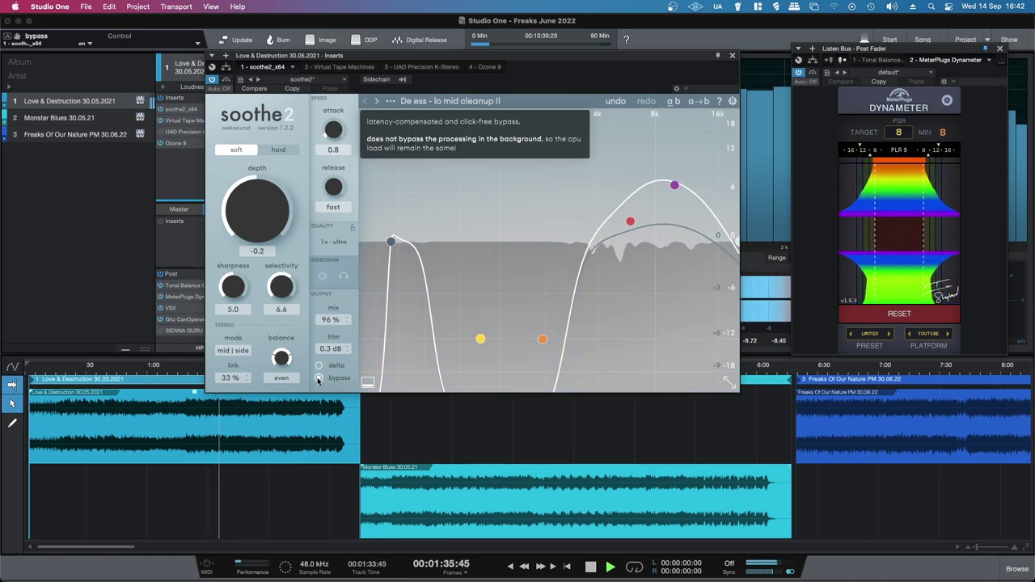
{"action": "left_click", "coordinate": [318, 377]}
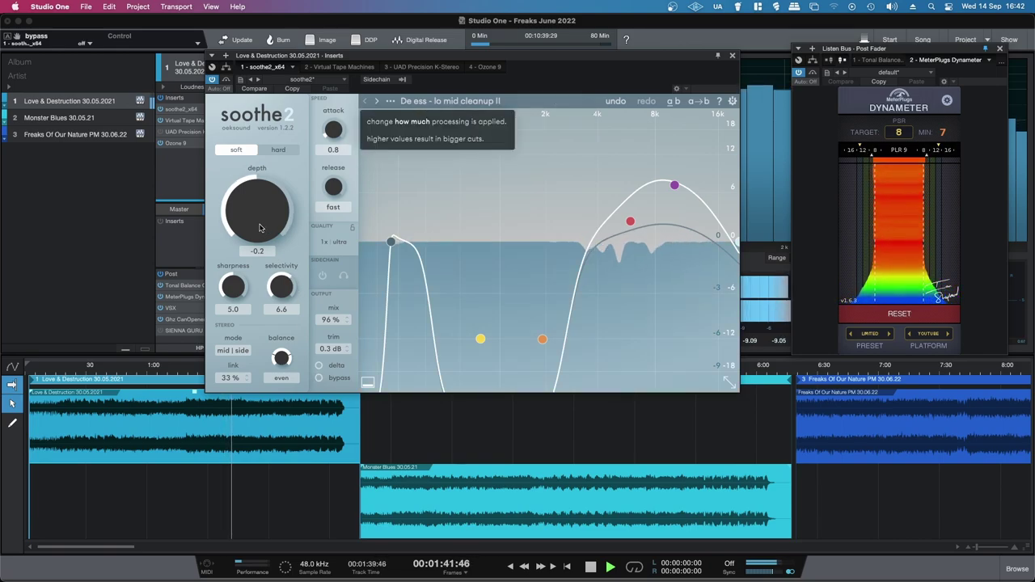
{"action": "left_click_drag", "start_coordinate": [259, 219], "coordinate": [255, 227]}
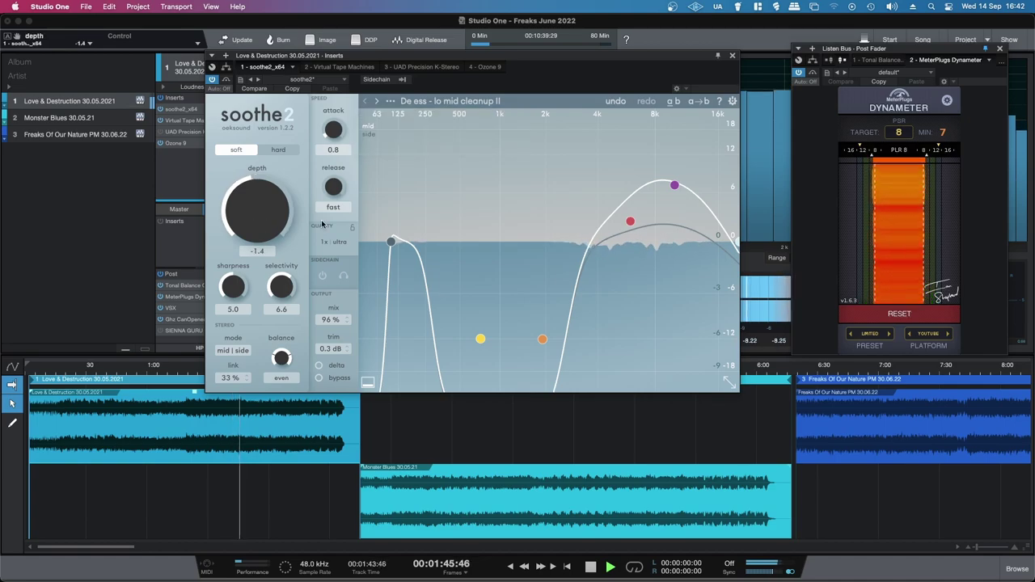
{"action": "left_click", "coordinate": [733, 56]}
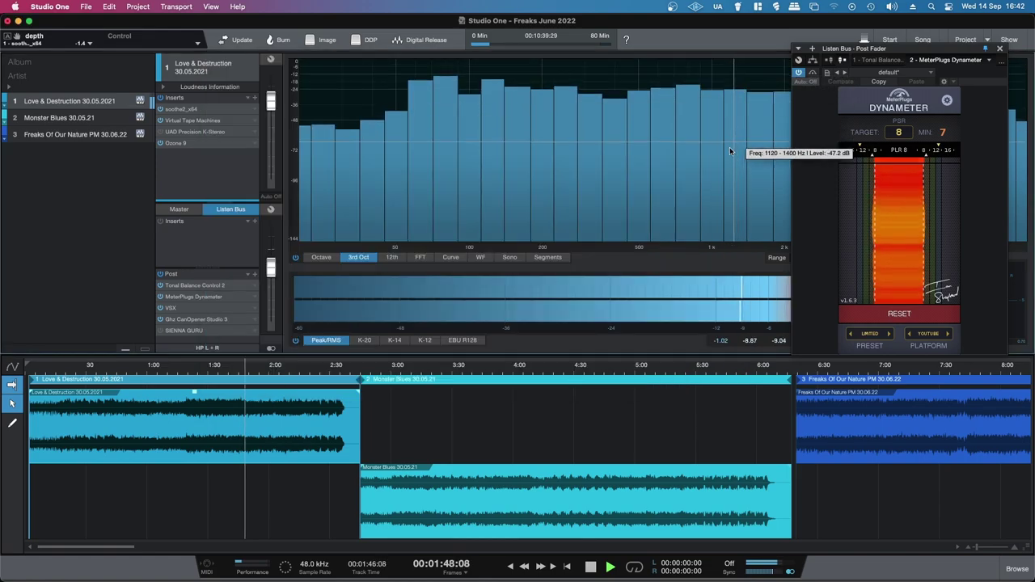
Step: Examine the Virtual Tape Machines settings on the Love & Destruction track during playback
{"action": "left_click", "coordinate": [218, 121]}
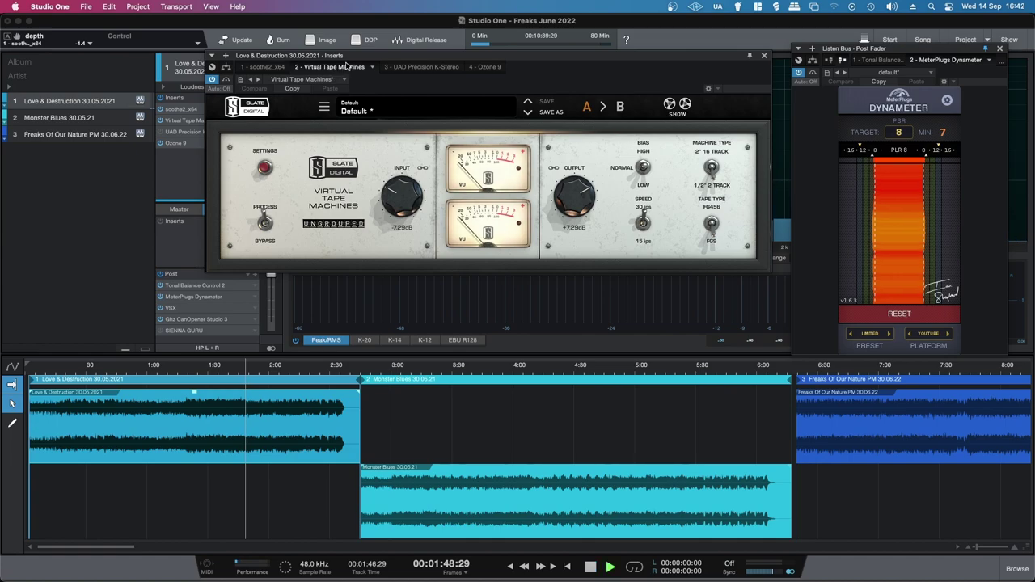
{"action": "key", "text": "space"}
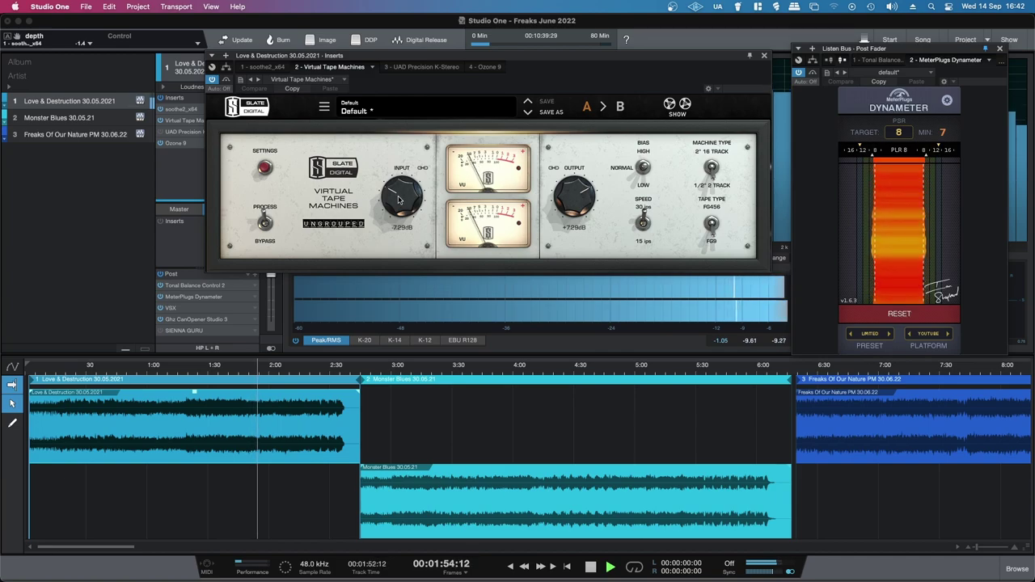
{"action": "key", "text": "space"}
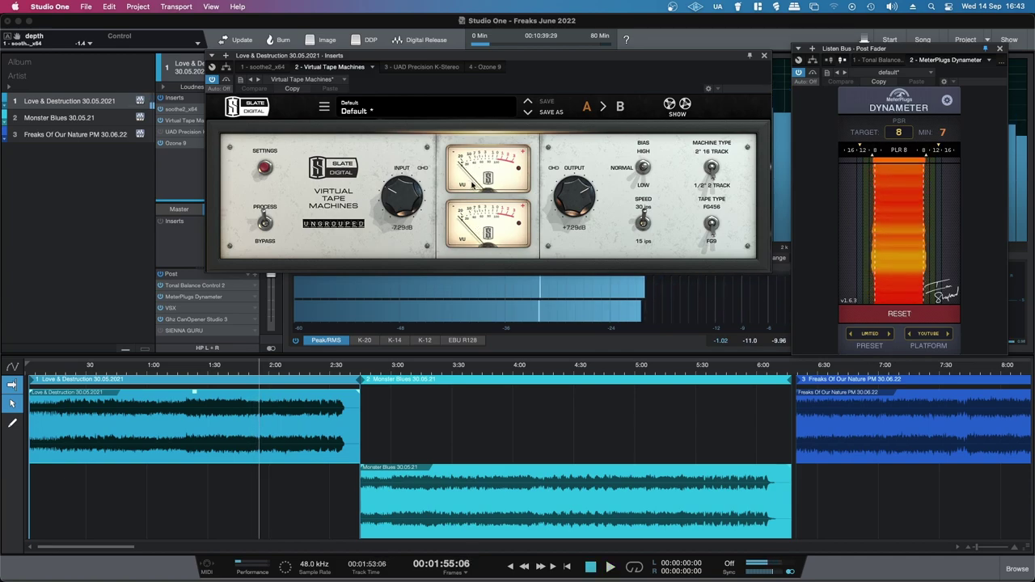
{"action": "left_click", "coordinate": [765, 56]}
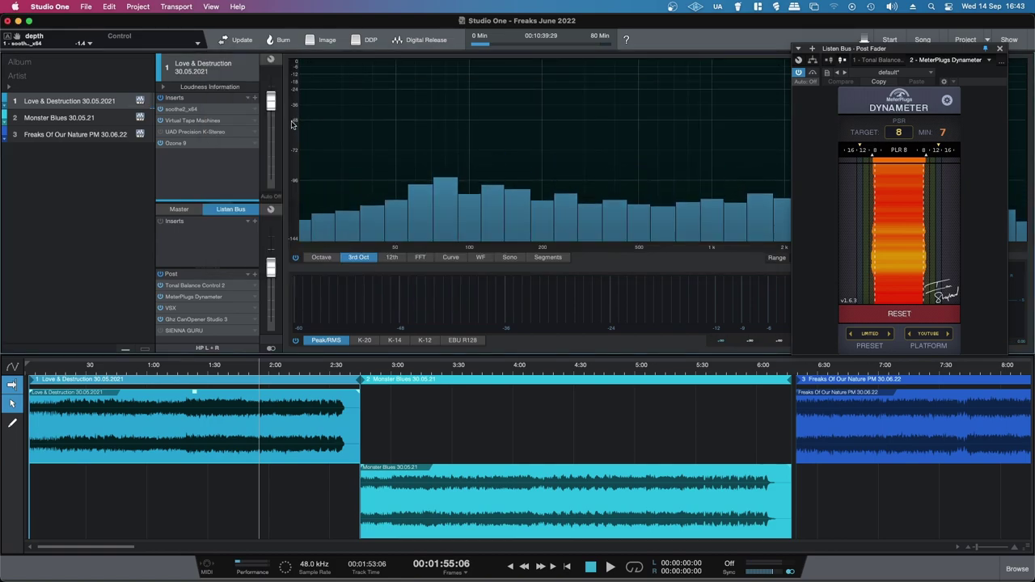
Step: Enable the UAD Precision K-Stereo insert and compare it with its bypassed sound during playback
{"action": "left_click", "coordinate": [161, 133]}
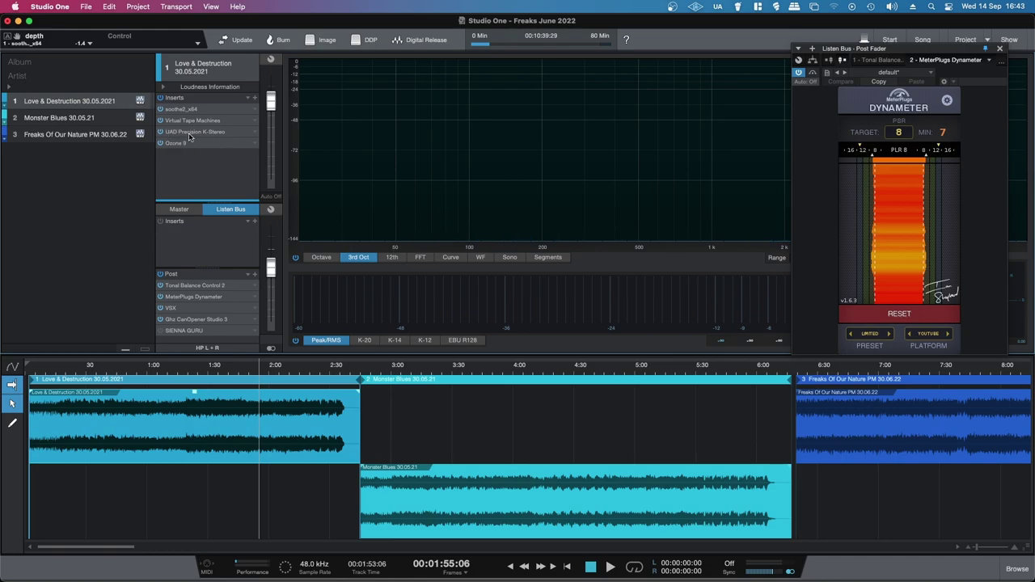
{"action": "left_click", "coordinate": [193, 135]}
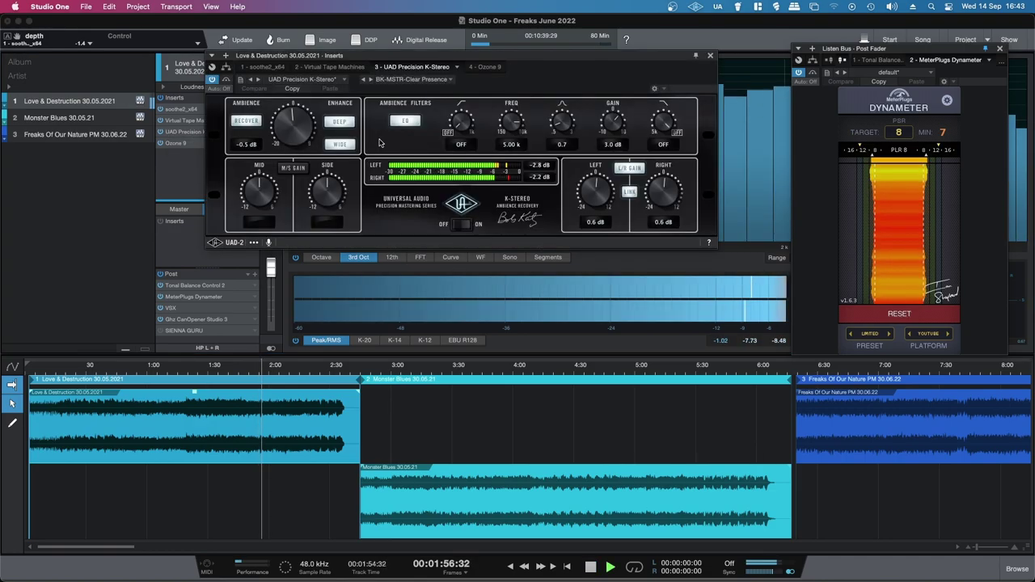
{"action": "left_click", "coordinate": [226, 80]}
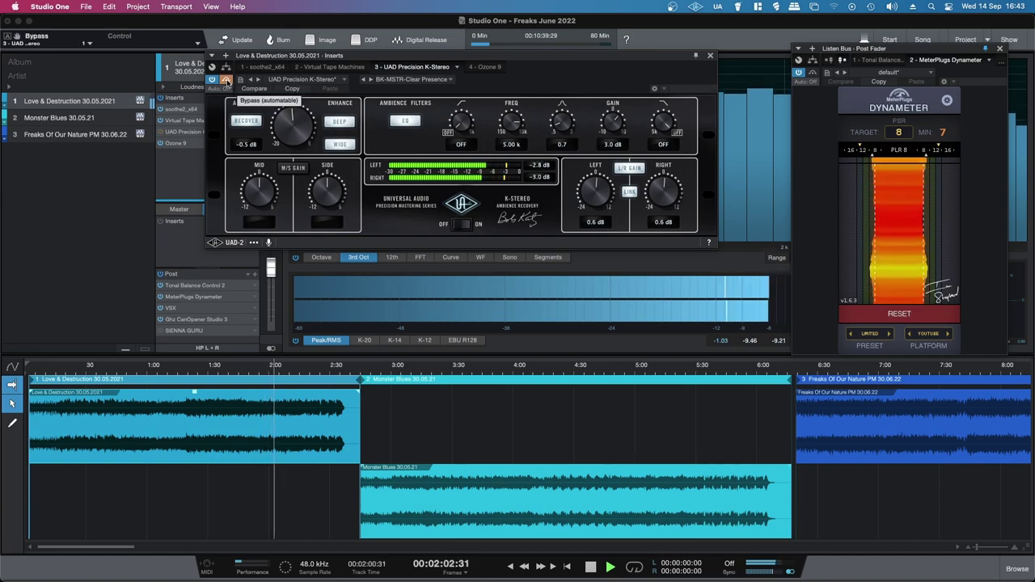
{"action": "left_click", "coordinate": [227, 81]}
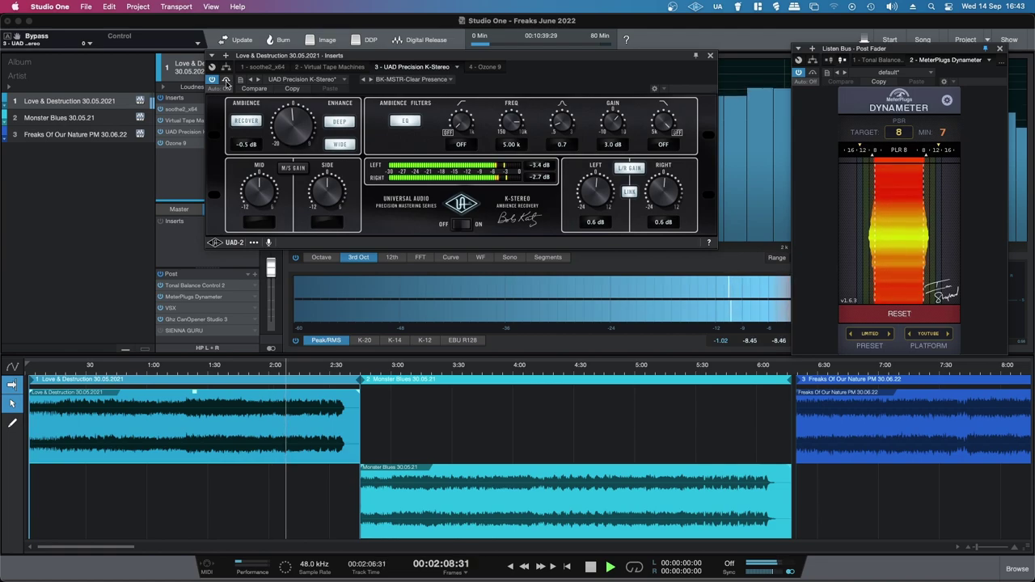
Step: Set K-Stereo's ambience gain to 0.5 dB and its linked left and right gain to 0.0 dB
{"action": "scroll", "coordinate": [279, 131], "scroll_direction": "up", "scroll_amount": 2}
{"action": "scroll", "coordinate": [278, 129], "scroll_direction": "up", "scroll_amount": 1}
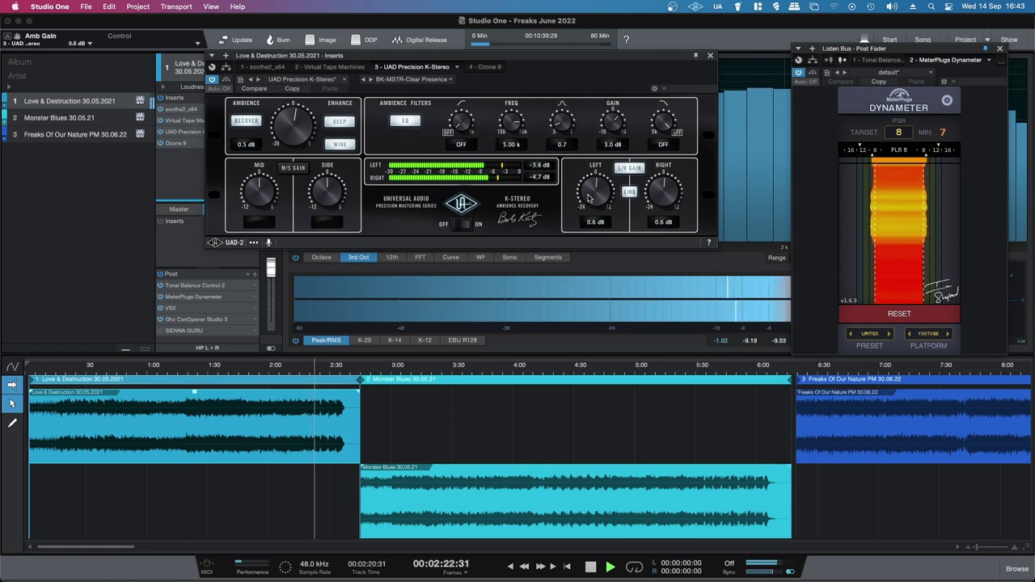
{"action": "scroll", "coordinate": [589, 199], "scroll_direction": "down", "scroll_amount": 1}
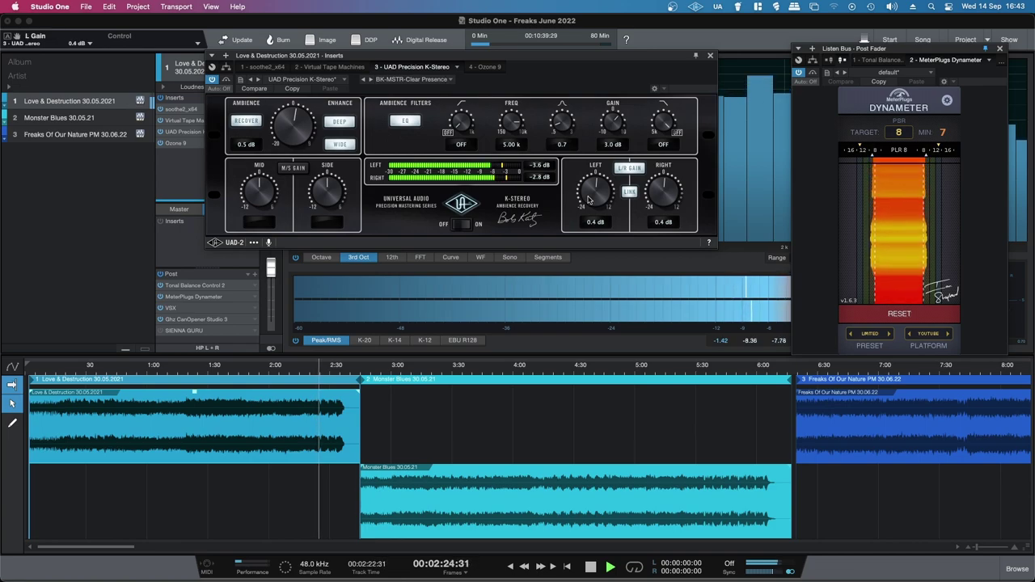
{"action": "scroll", "coordinate": [589, 199], "scroll_direction": "down", "scroll_amount": 4}
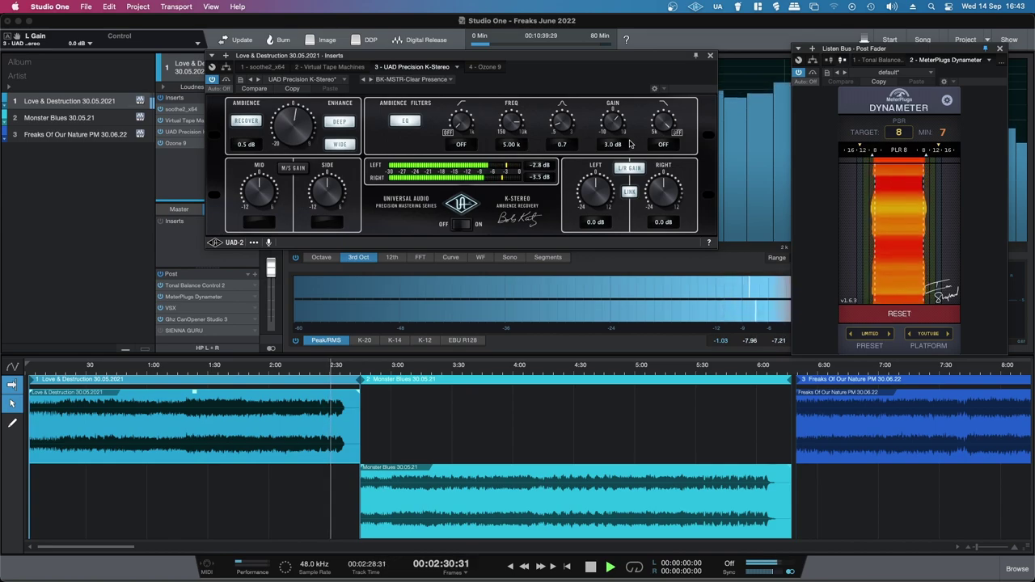
Step: Check the adjusted K-Stereo against bypass, leave it active, stop playback and close the plug-in
{"action": "left_click", "coordinate": [227, 80]}
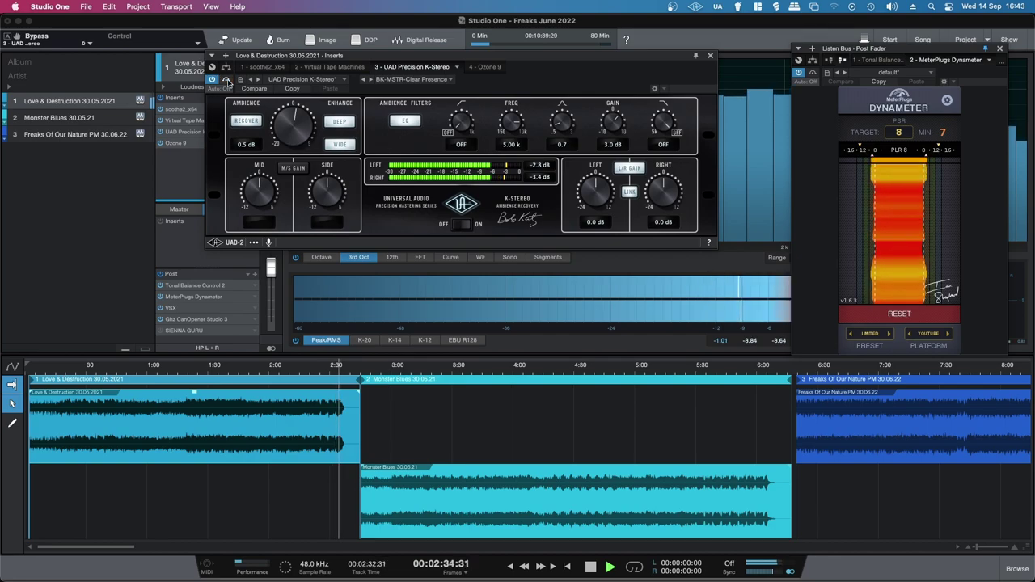
{"action": "key", "text": "space"}
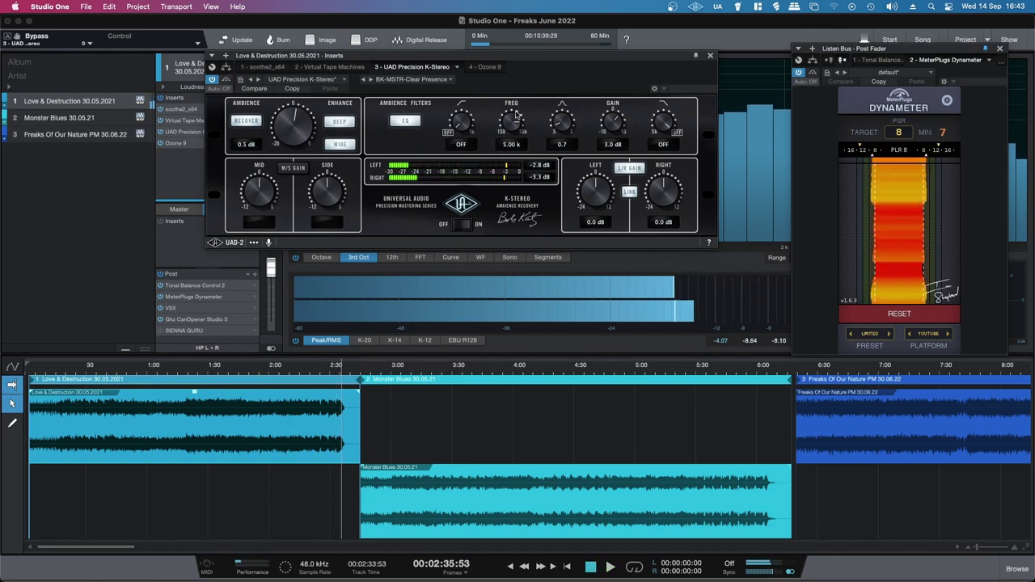
{"action": "left_click", "coordinate": [710, 56]}
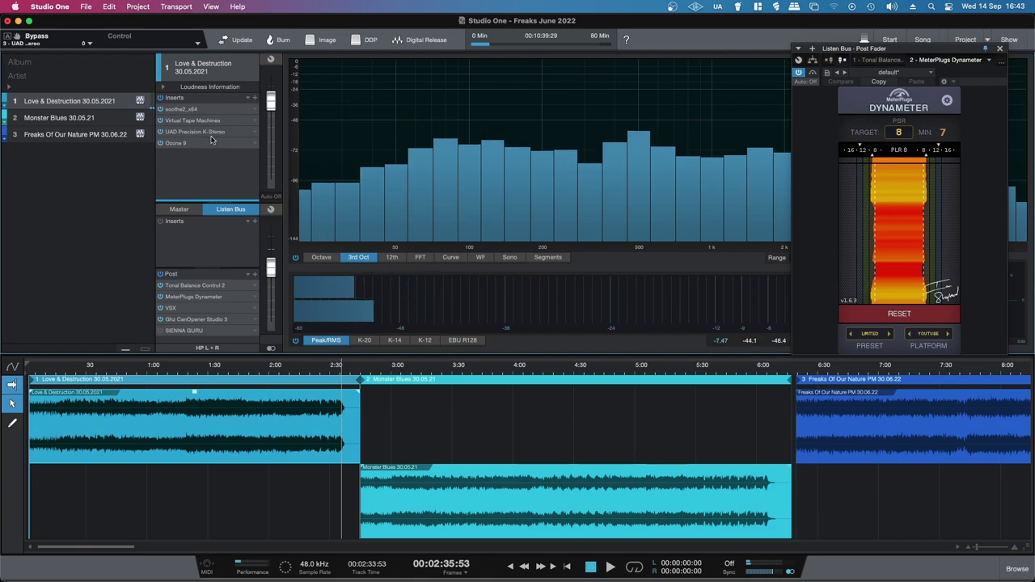
Step: Play back Love & Destruction from about 1:29 on the timeline to hear the full insert chain
{"action": "mouse_move", "coordinate": [270, 259]}
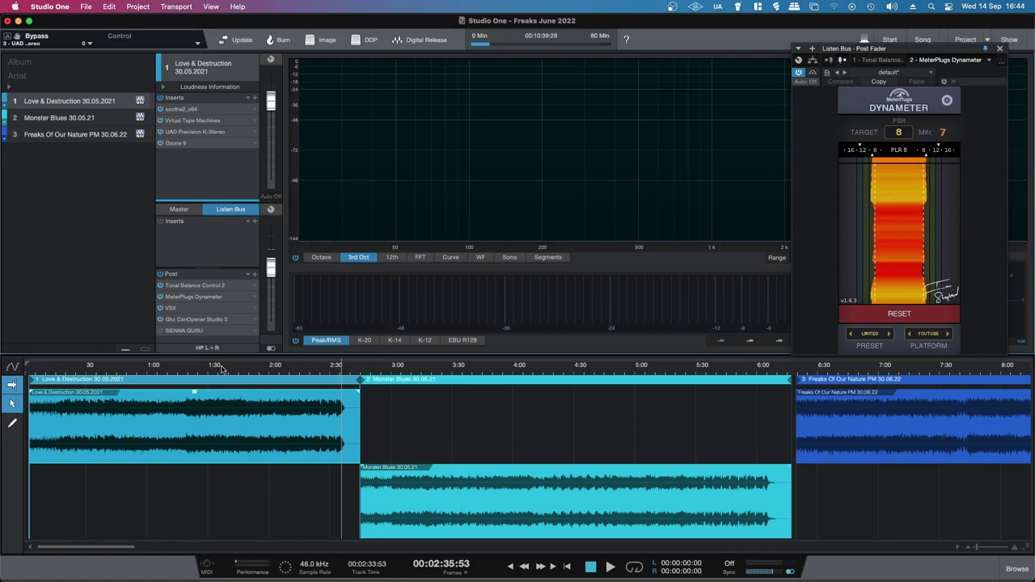
{"action": "left_click", "coordinate": [208, 370]}
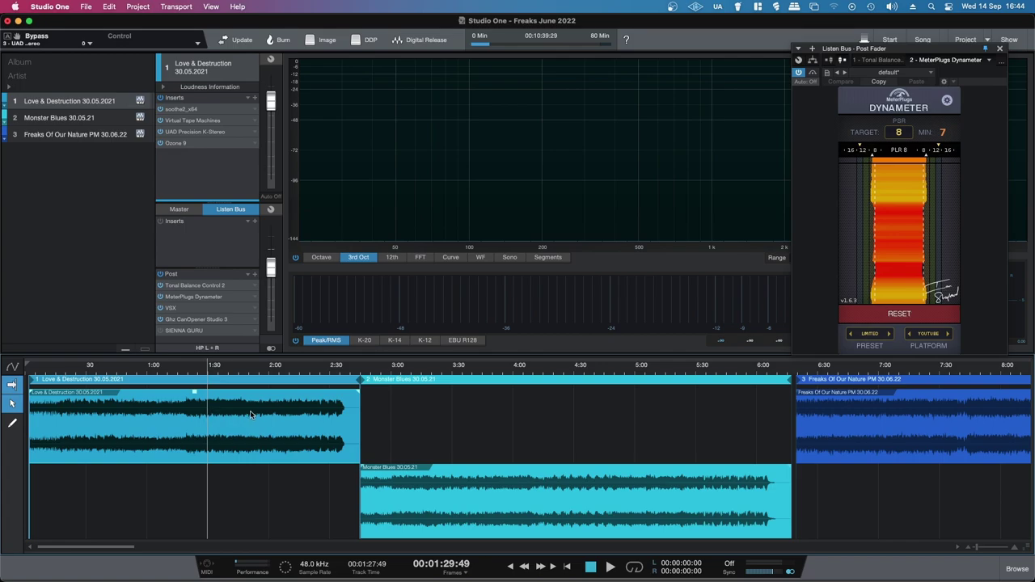
{"action": "key", "text": "space"}
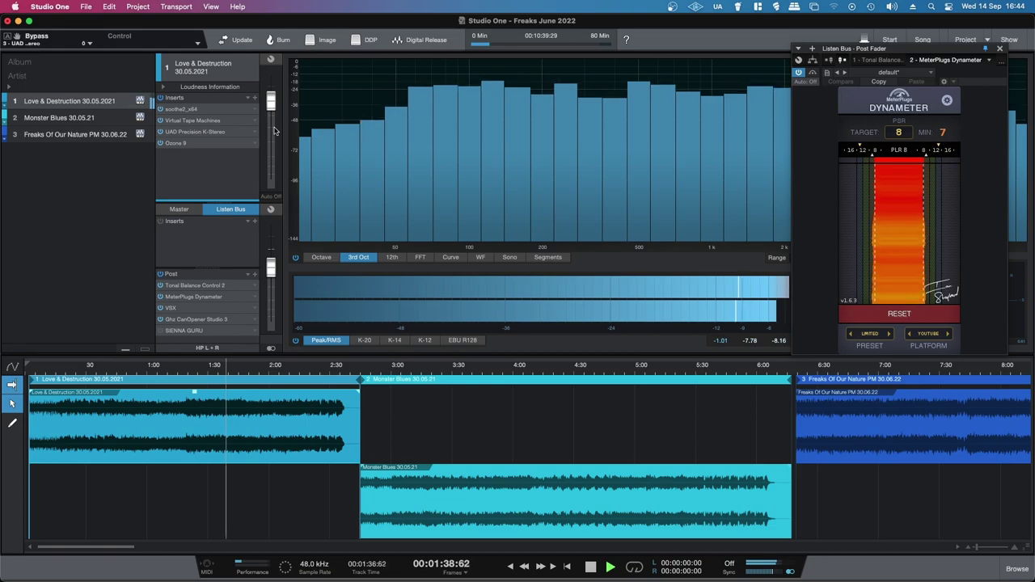
Step: Set the Maximizer threshold in Love & Destruction's Ozone 9 insert to -4.7 dB, check it during playback, stop and close the plug-in
{"action": "left_click", "coordinate": [176, 144]}
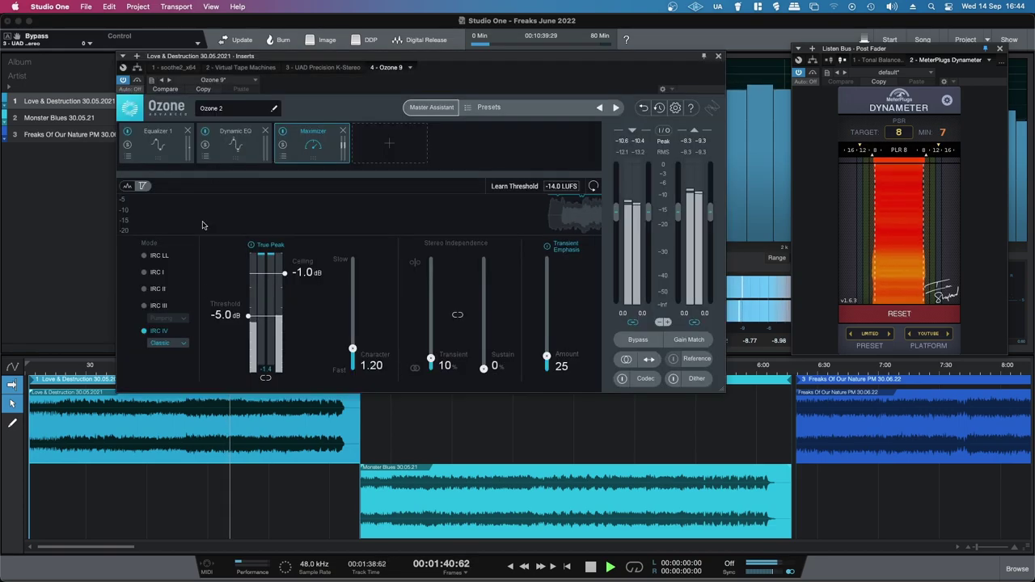
{"action": "left_click_drag", "start_coordinate": [249, 320], "coordinate": [249, 319]}
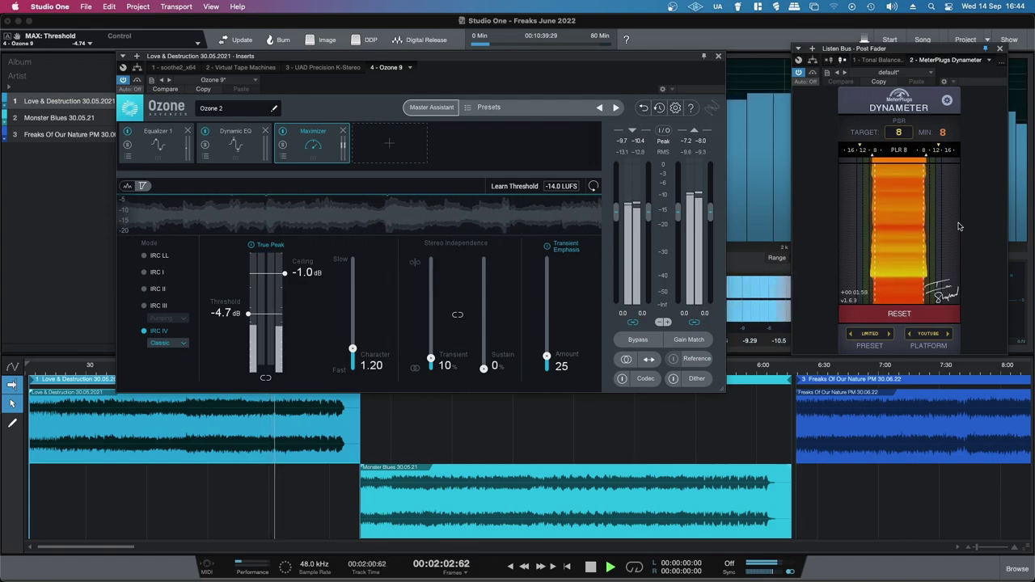
{"action": "key", "text": "space"}
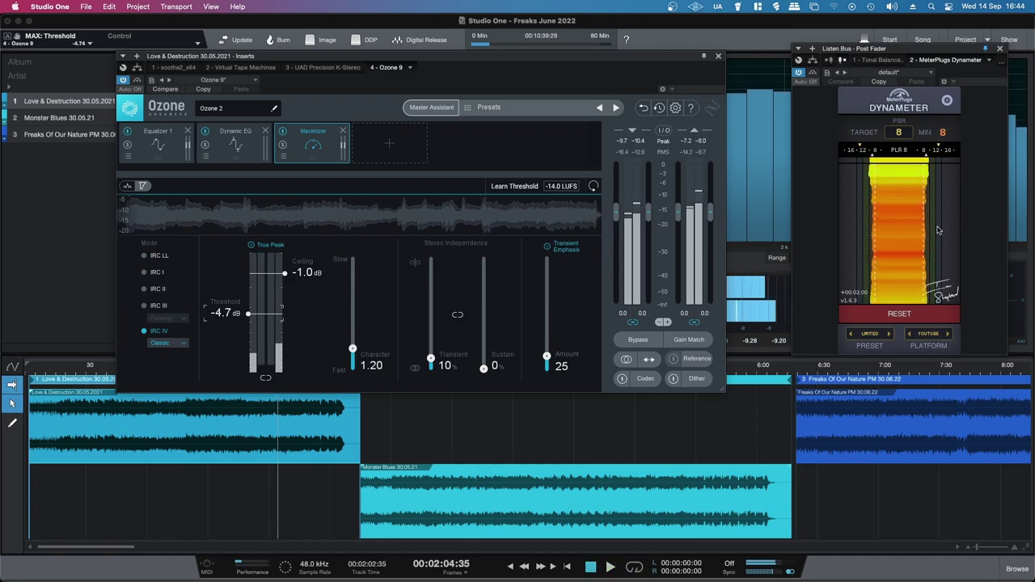
{"action": "left_click", "coordinate": [720, 56]}
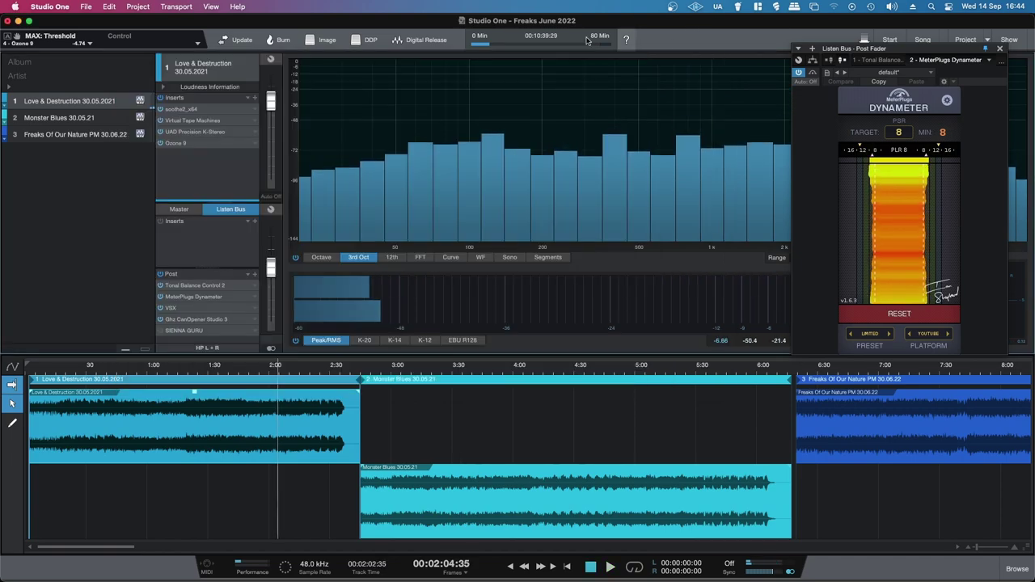
Step: Examine the track's tonal balance in the Listen Bus's Tonal Balance Control 2 during playback from about 1:35, and close the plug-in
{"action": "left_click", "coordinate": [207, 286]}
{"action": "left_click_drag", "start_coordinate": [421, 80], "coordinate": [393, 52]}
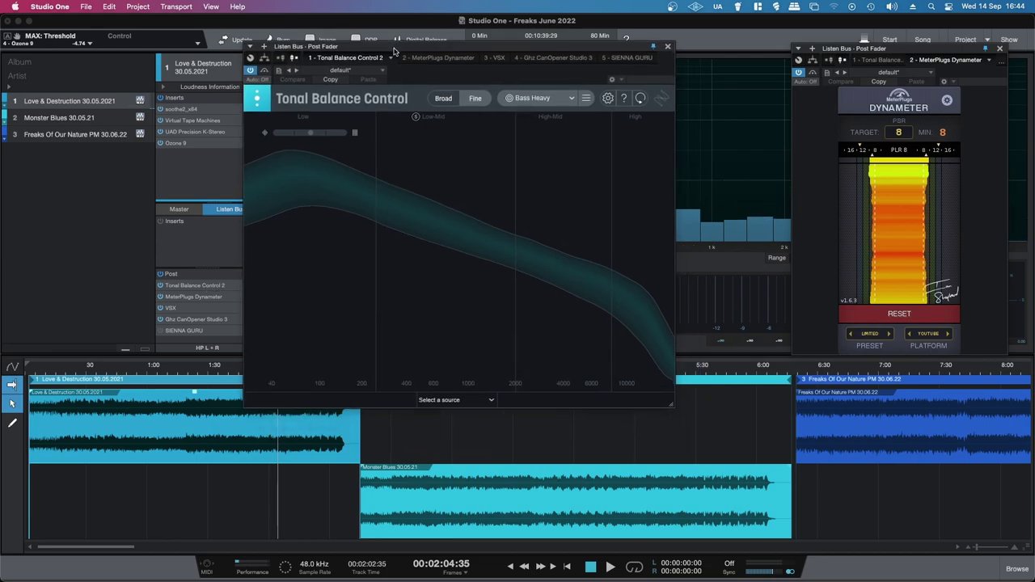
{"action": "left_click", "coordinate": [224, 376]}
{"action": "key", "text": "space"}
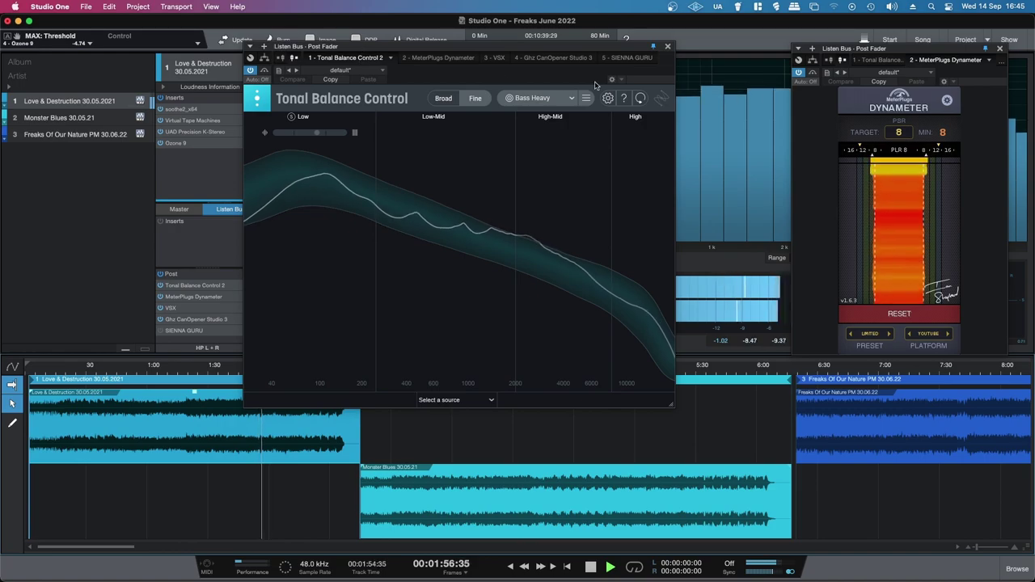
{"action": "left_click", "coordinate": [668, 47]}
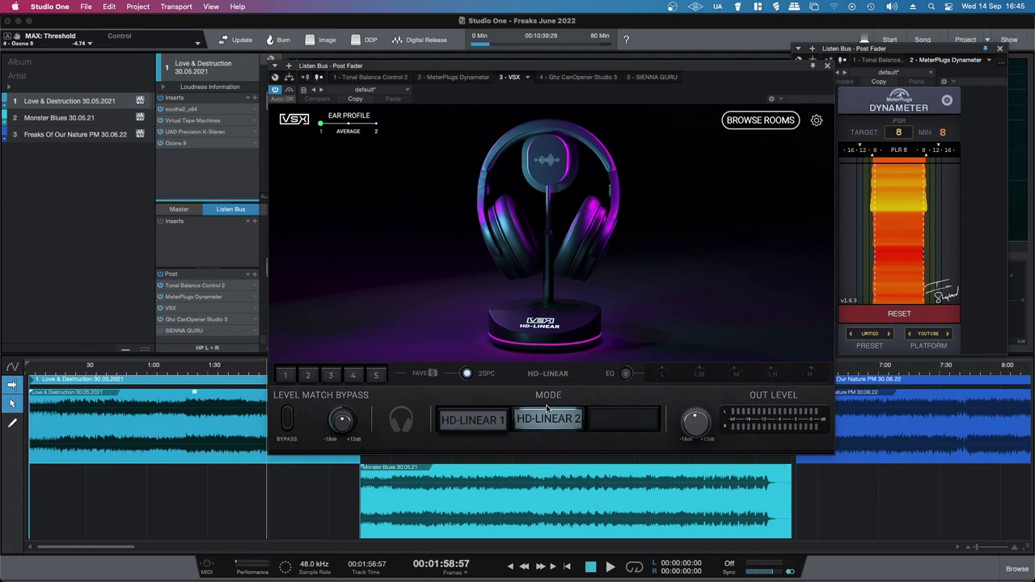
Step: Close the VSX plug-in, inspect the Ghz CanOpener Studio 3 settings on the Listen Bus, and close it as well
{"action": "left_click", "coordinate": [826, 65]}
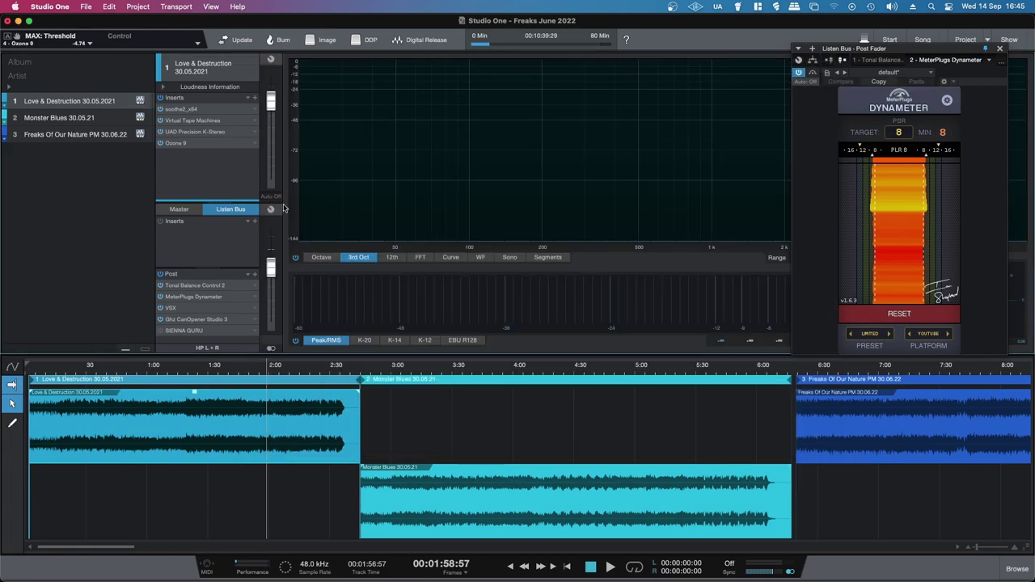
{"action": "left_click", "coordinate": [177, 321]}
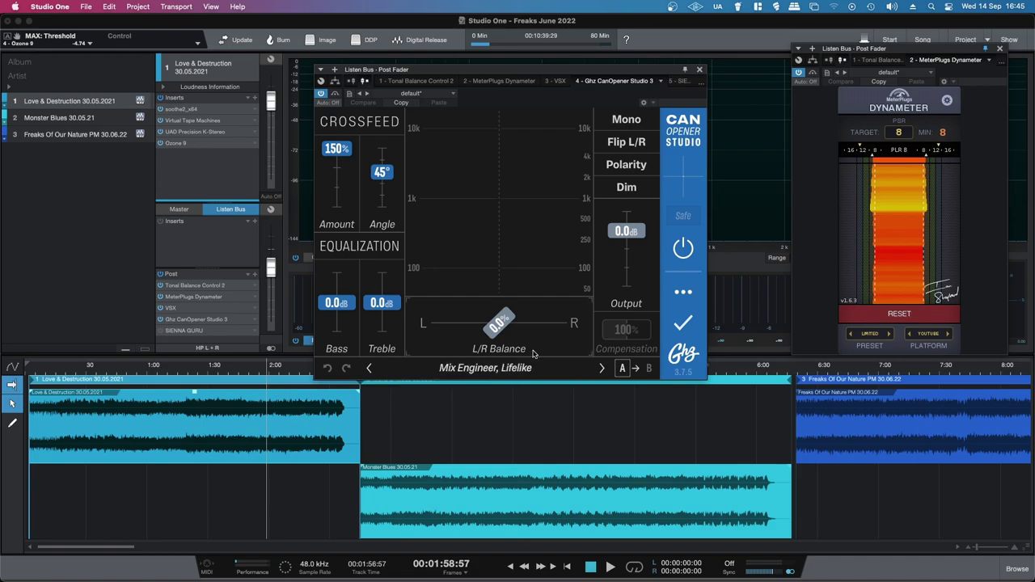
{"action": "left_click", "coordinate": [700, 70]}
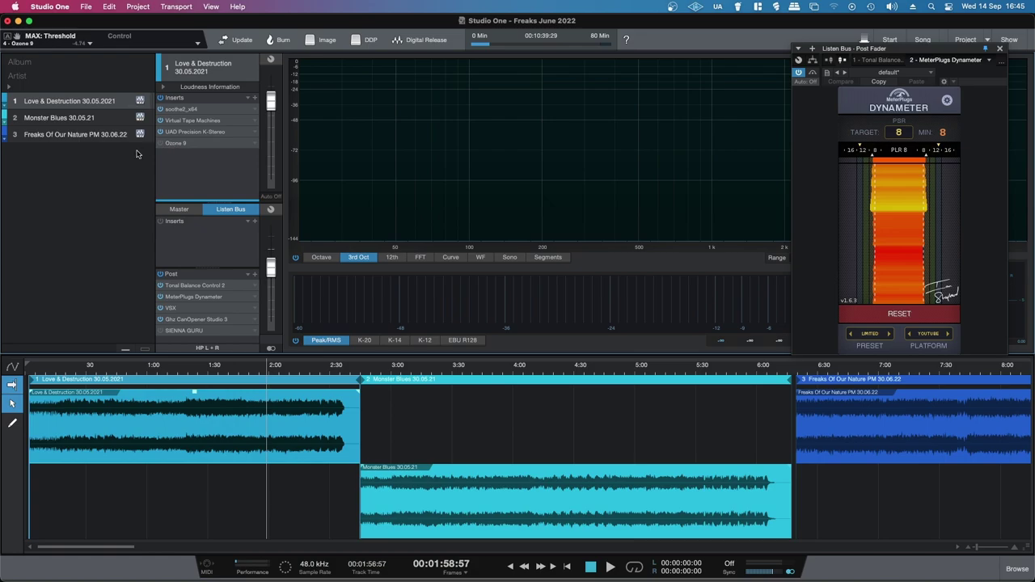
Step: Add Ozone 10 from the recently used plug-ins to Love & Destruction's inserts, after the bypassed Ozone 9
{"action": "left_click", "coordinate": [255, 98]}
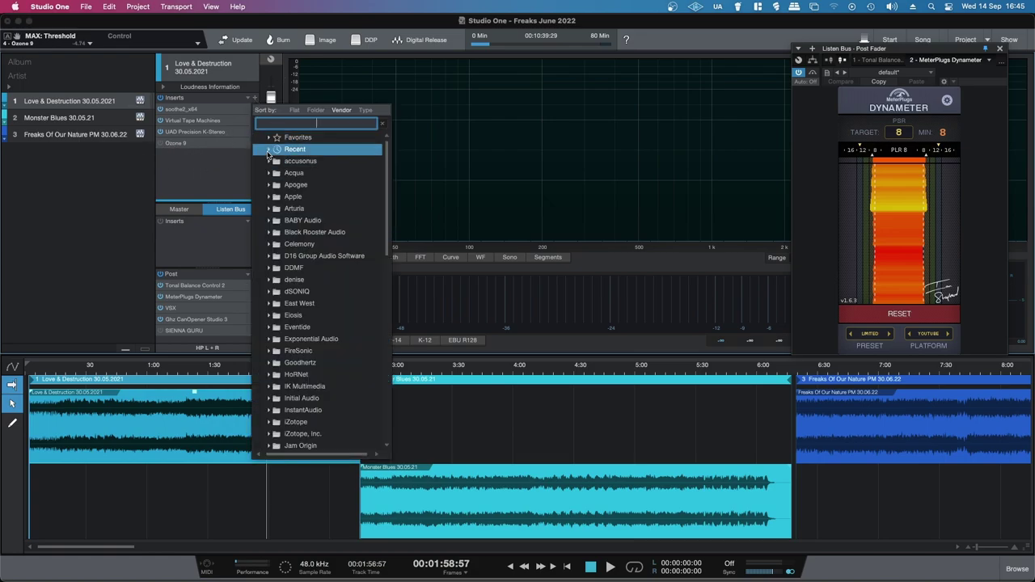
{"action": "left_click", "coordinate": [268, 149]}
{"action": "left_click", "coordinate": [307, 167]}
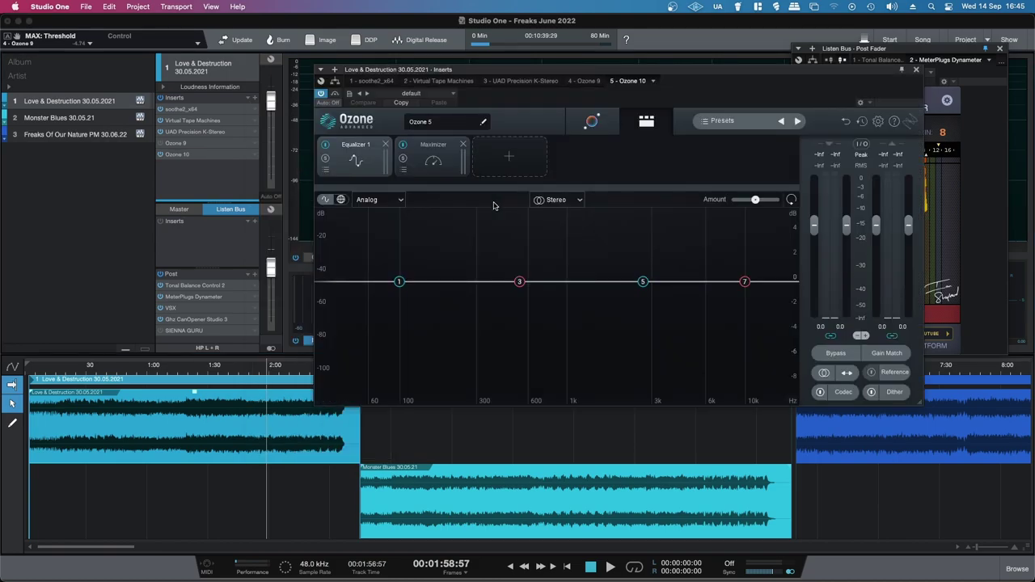
Step: Play Love & Destruction from about 1:31 and run Ozone 10's Assistant on it, moving the plug-in window clear of the Dynameter
{"action": "left_click", "coordinate": [215, 370]}
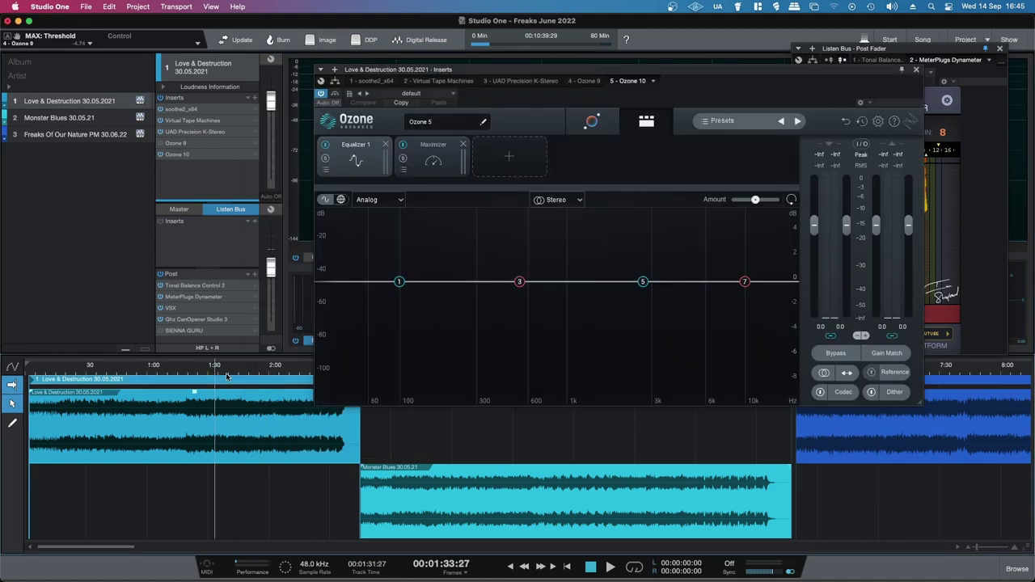
{"action": "key", "text": "space"}
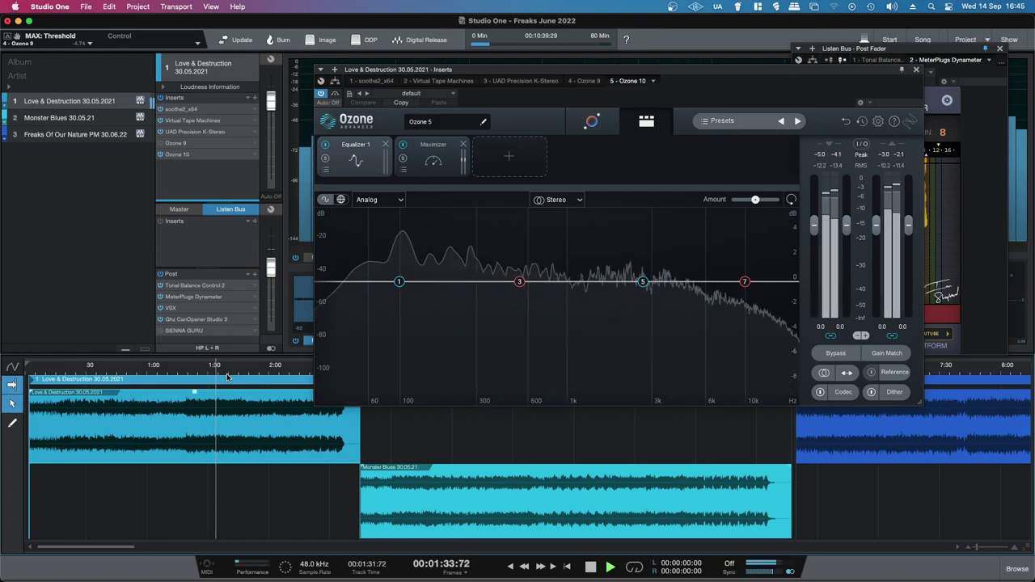
{"action": "key", "text": "KP_Subtract"}
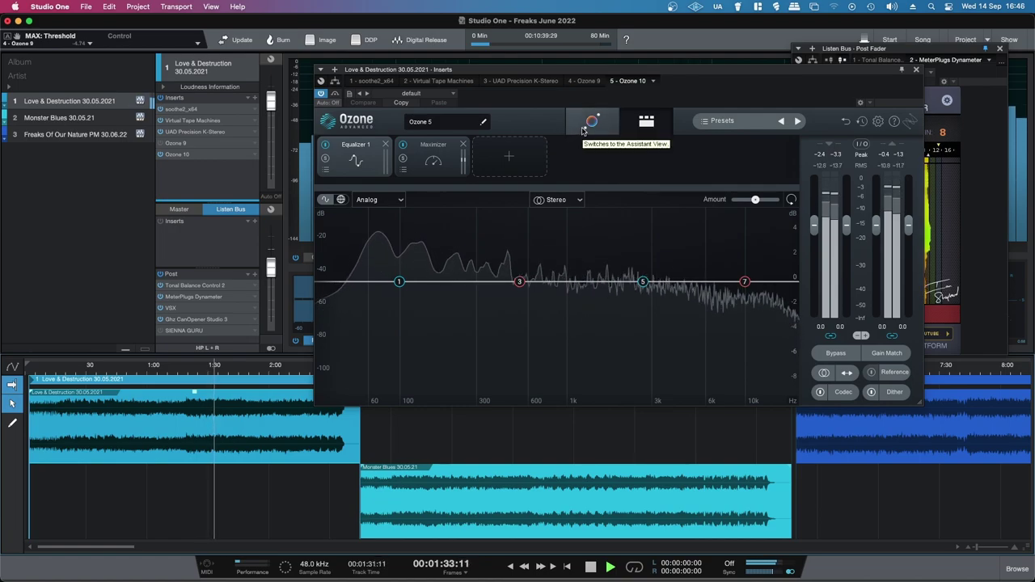
{"action": "left_click", "coordinate": [586, 126]}
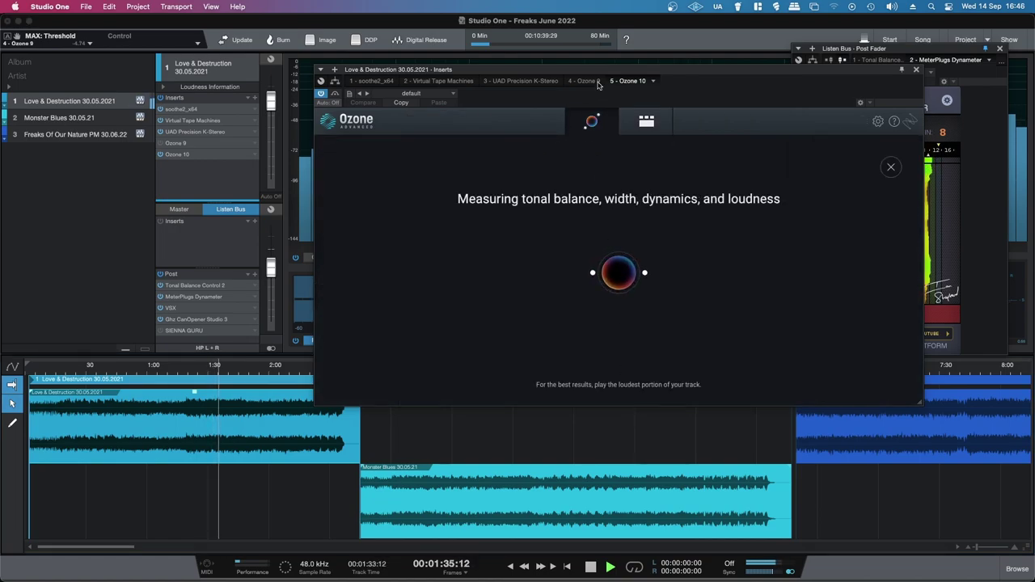
{"action": "left_click_drag", "start_coordinate": [596, 74], "coordinate": [480, 71]}
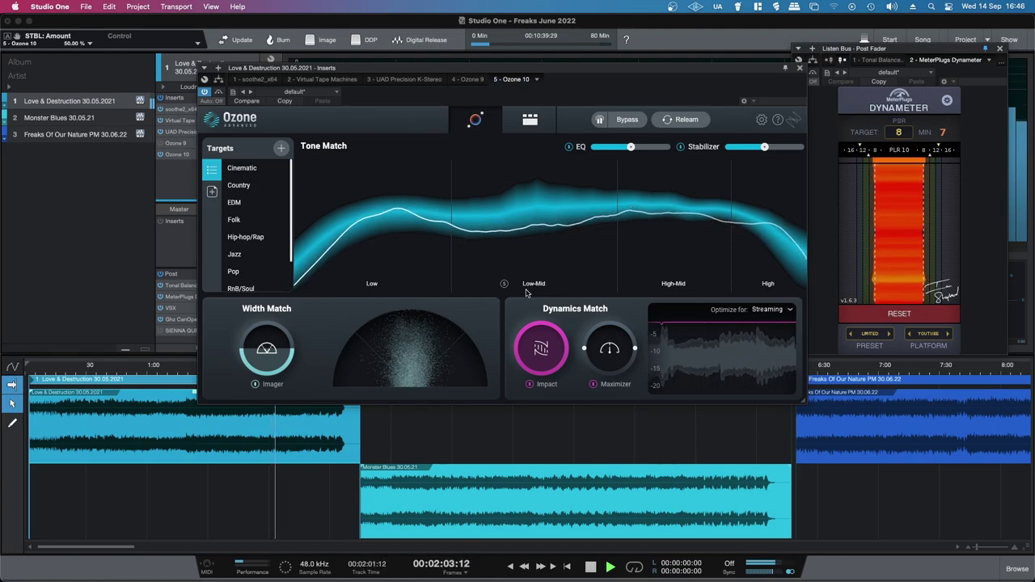
Step: Review the Assistant's genre targets down to Rock and compare the sound with the Impact module disabled and enabled
{"action": "scroll", "coordinate": [239, 259], "scroll_direction": "down", "scroll_amount": 2}
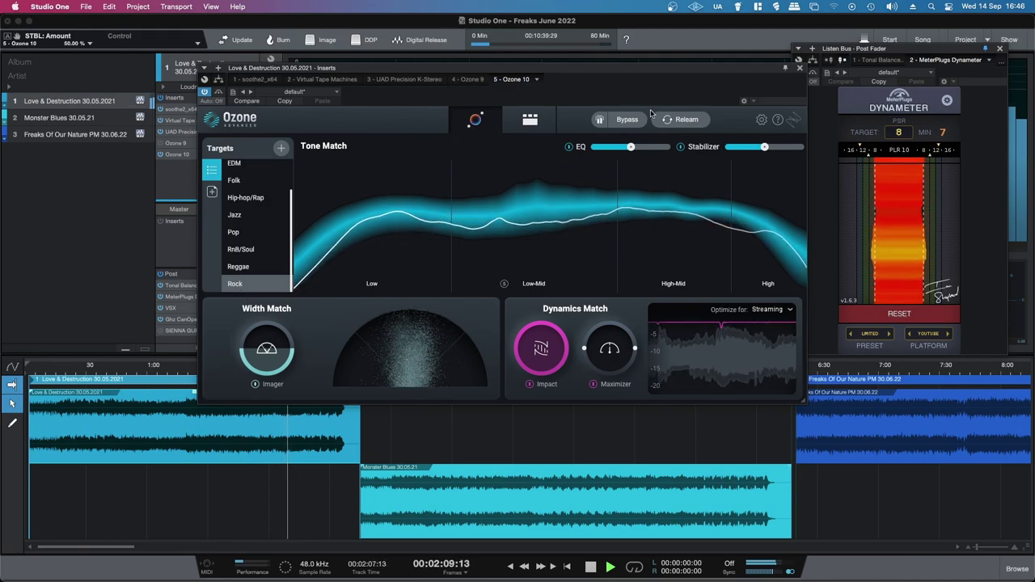
{"action": "left_click", "coordinate": [529, 385]}
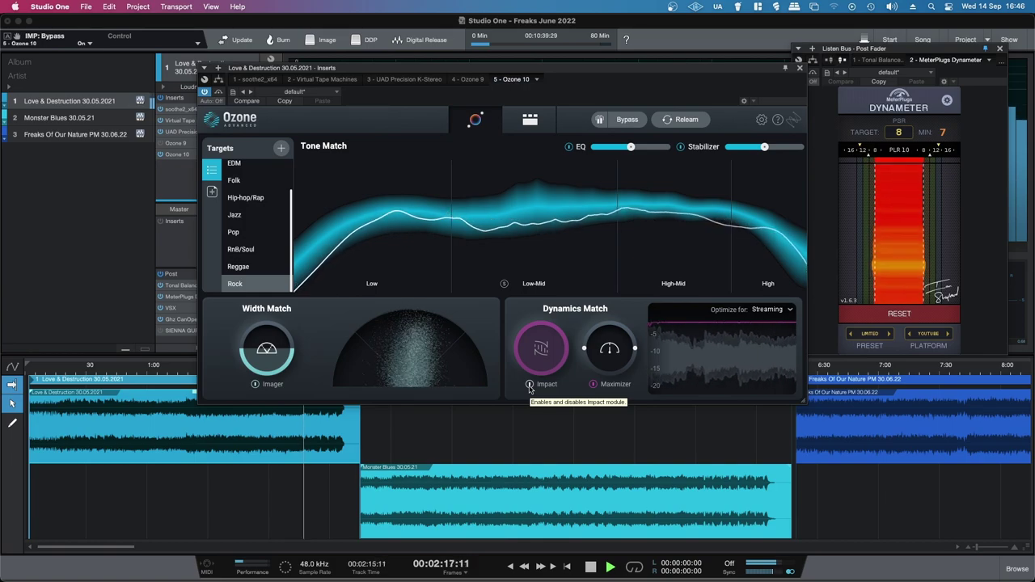
{"action": "left_click", "coordinate": [529, 385]}
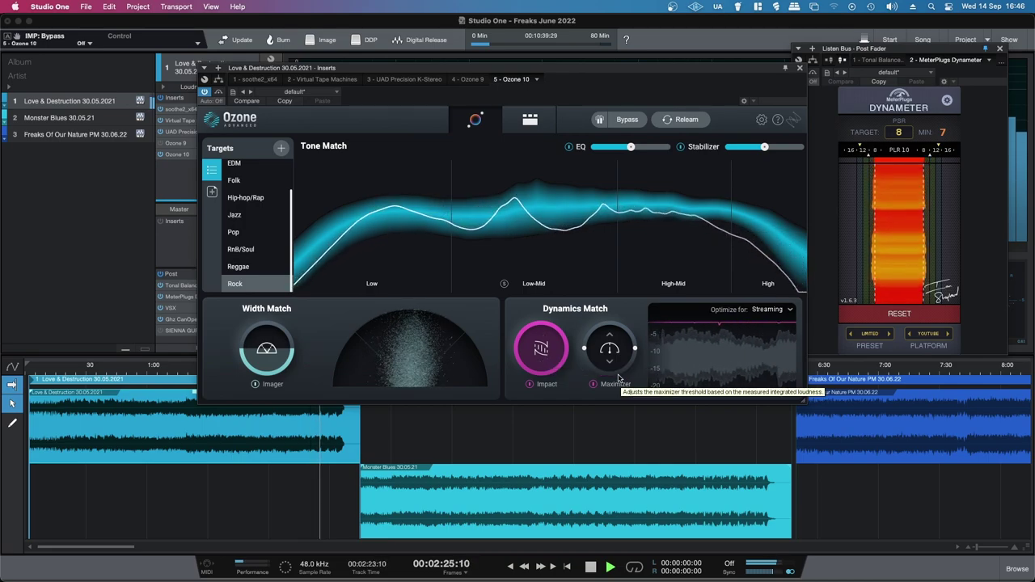
Step: Review Ozone 10's Equalizer and Stabilizer modules in the detailed view, playing the track from just before 2:00 to watch the Stabilizer
{"action": "left_click", "coordinate": [530, 119]}
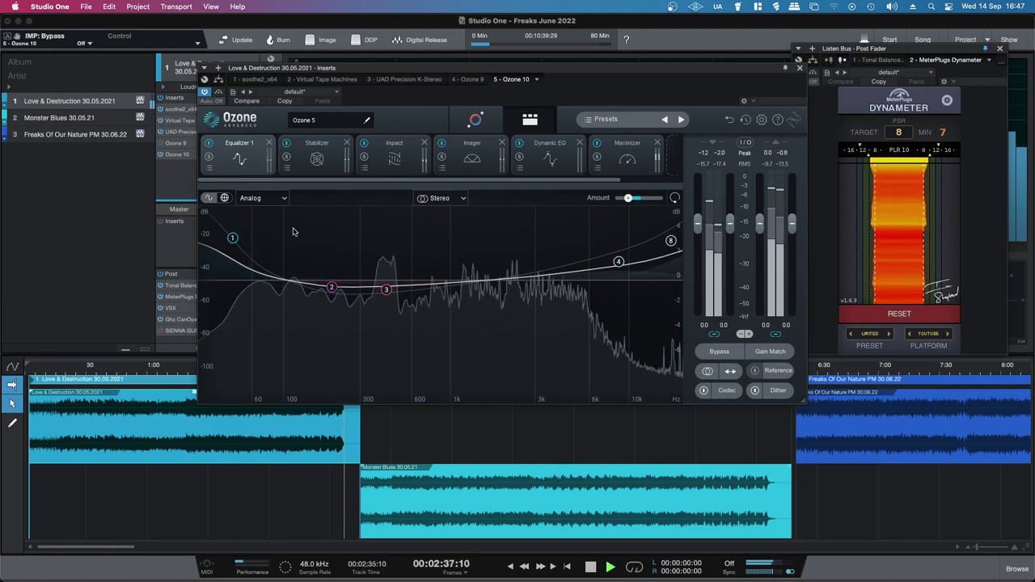
{"action": "key", "text": "space"}
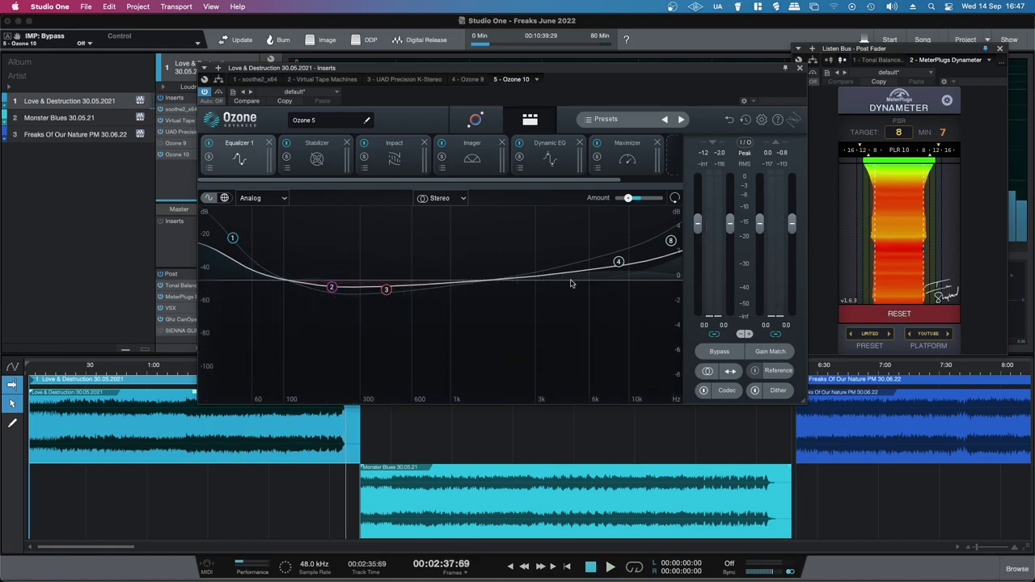
{"action": "left_click", "coordinate": [329, 158]}
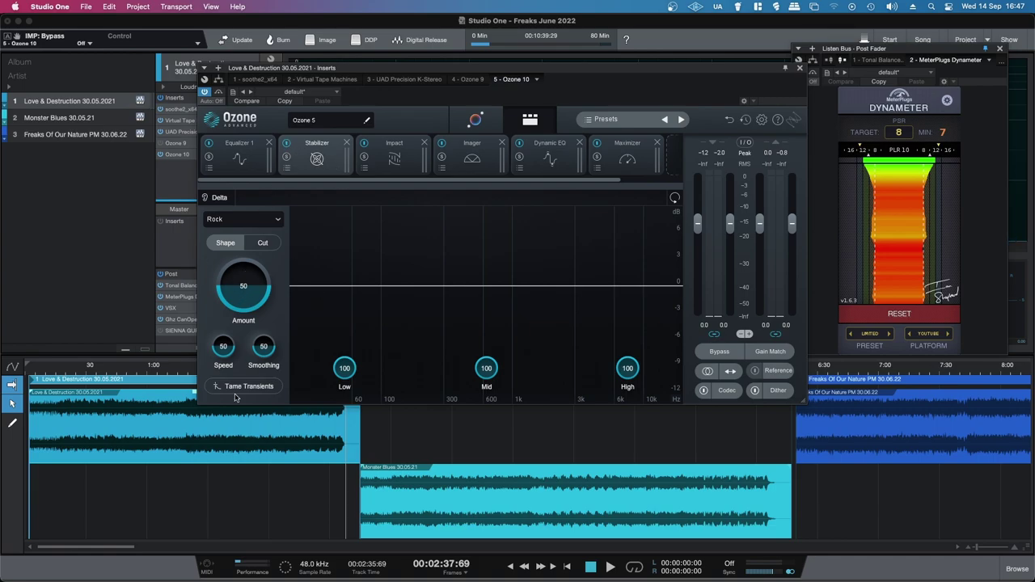
{"action": "left_click_drag", "start_coordinate": [331, 72], "coordinate": [276, 27]}
{"action": "left_click", "coordinate": [268, 370]}
{"action": "key", "text": "space"}
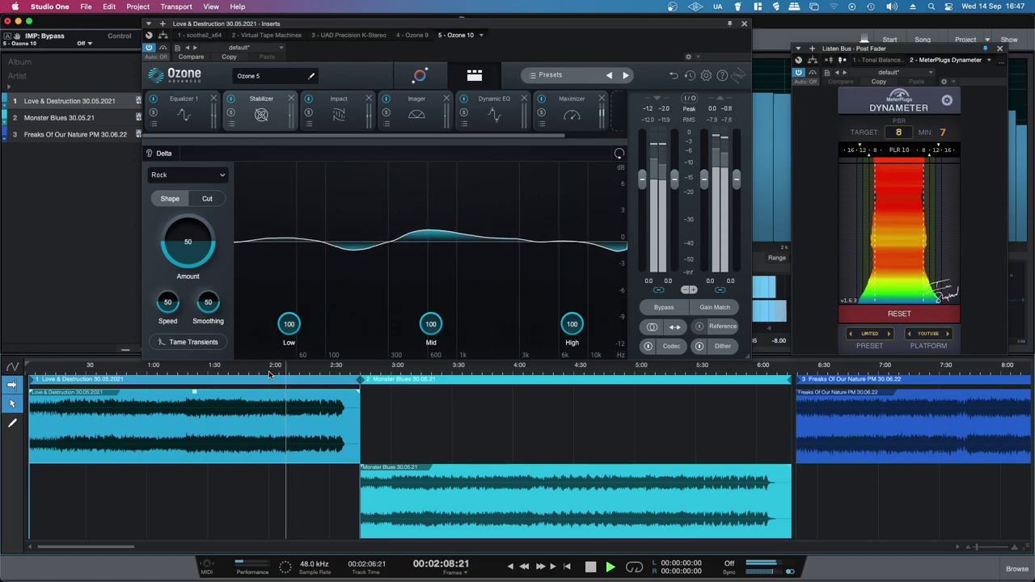
Step: Compare the Stabilizer's Cut and Shape modes, return to Shape, and check the module against its bypassed sound
{"action": "left_click", "coordinate": [207, 198]}
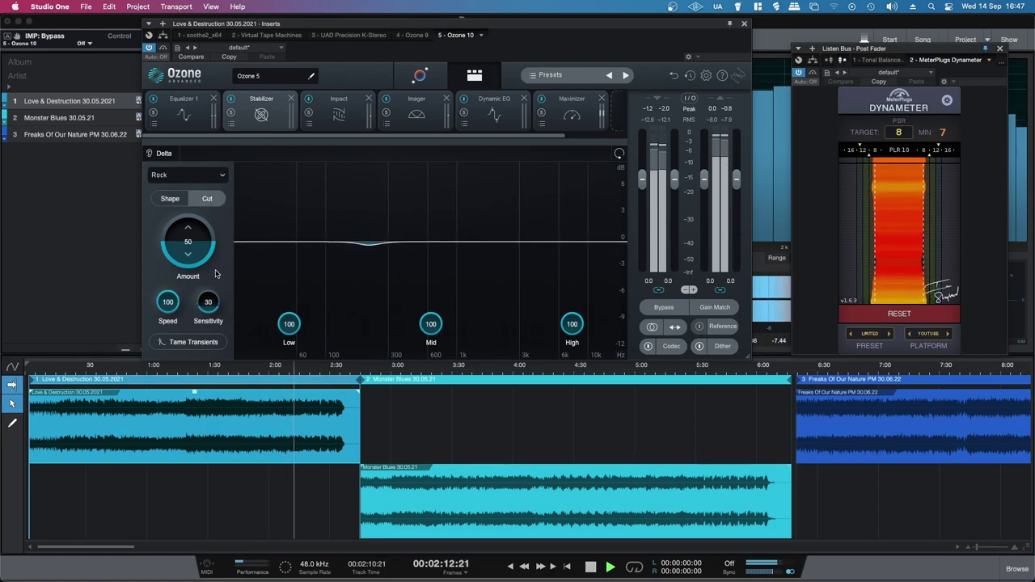
{"action": "left_click", "coordinate": [171, 199]}
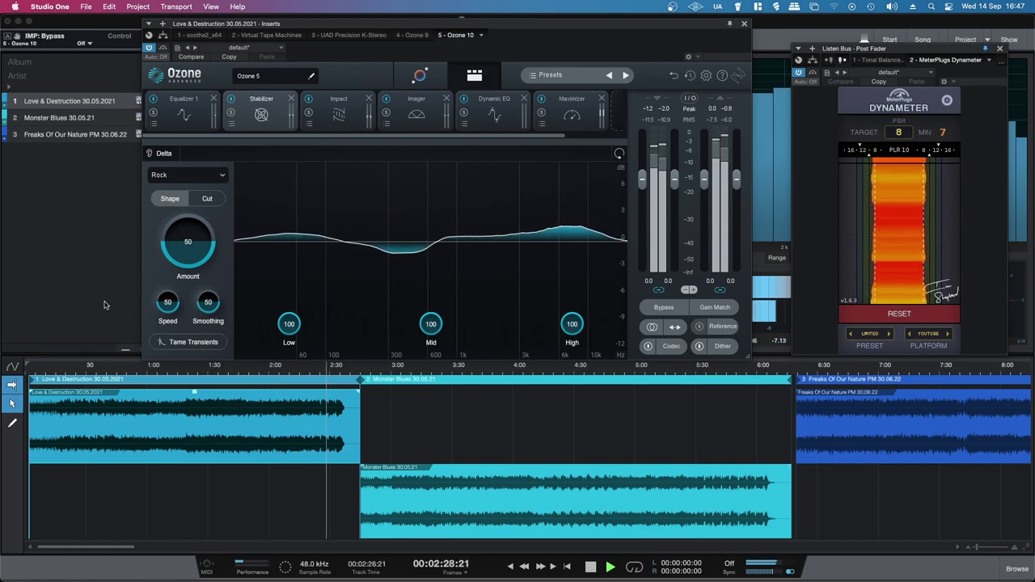
{"action": "left_click", "coordinate": [231, 99]}
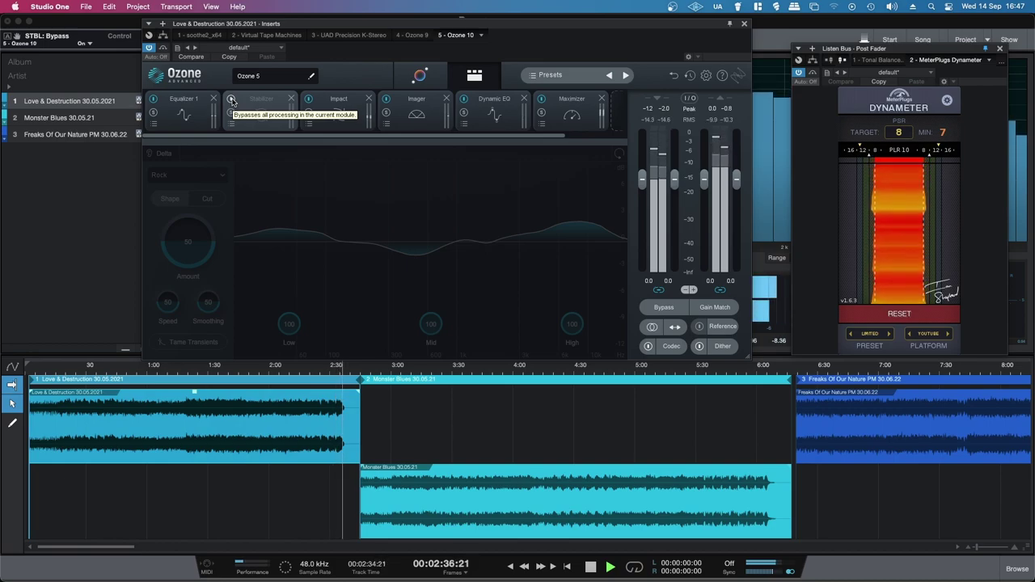
{"action": "left_click", "coordinate": [231, 99]}
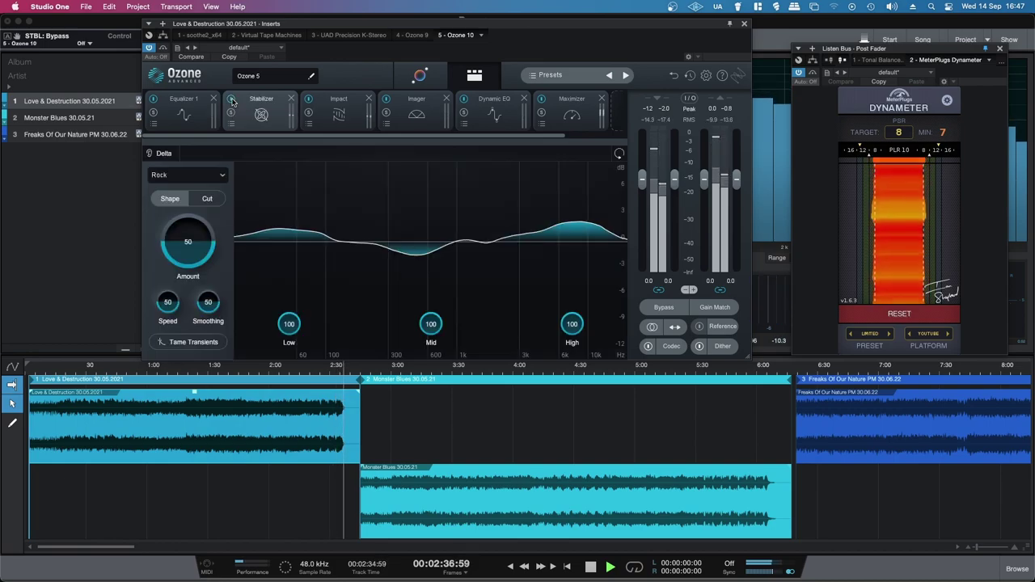
Step: Play the track from about 2:06 and compare Ozone 10's Impact module with its bypassed sound, leaving it enabled
{"action": "left_click", "coordinate": [287, 376]}
{"action": "left_click", "coordinate": [343, 126]}
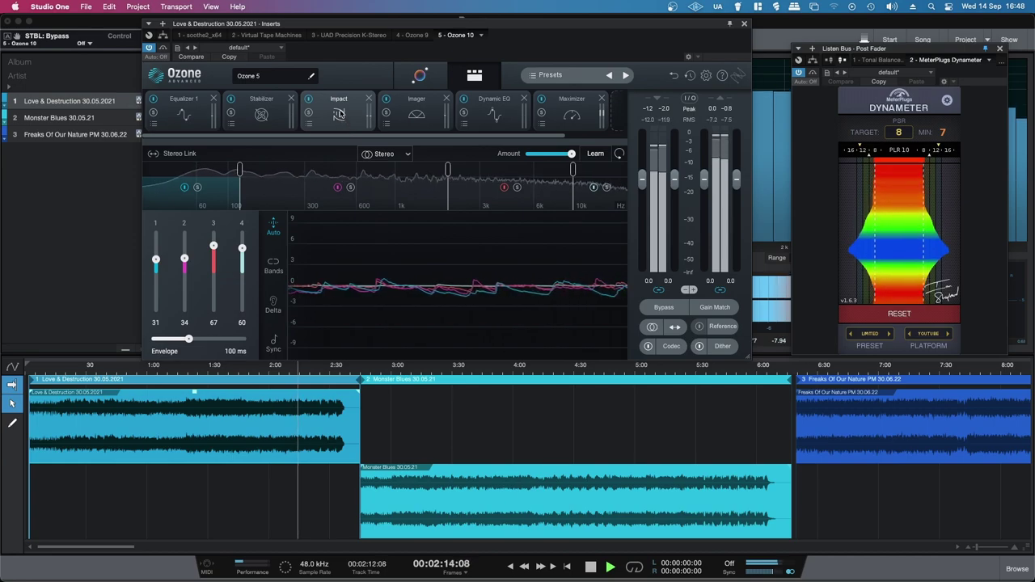
{"action": "left_click", "coordinate": [308, 99]}
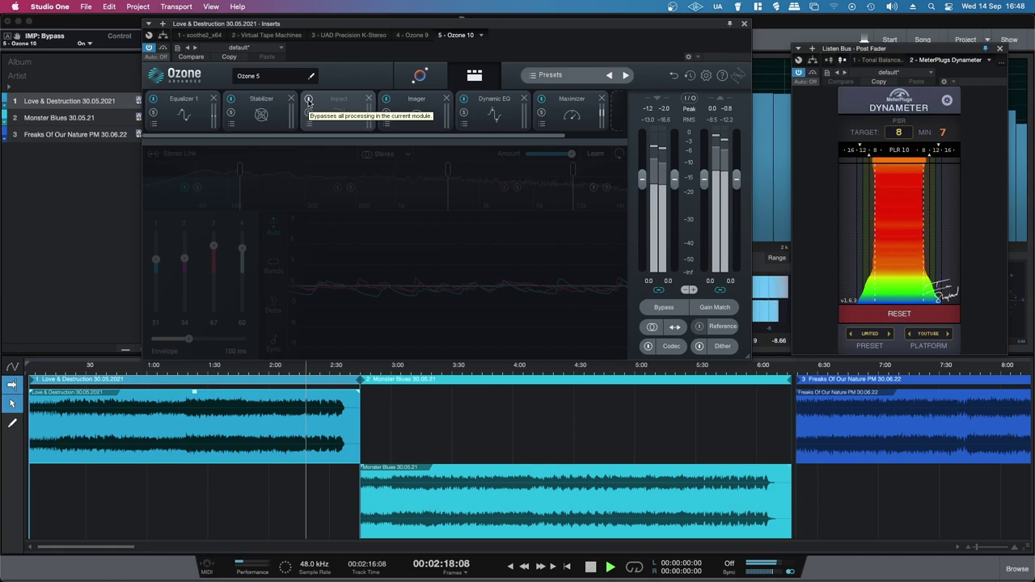
{"action": "left_click", "coordinate": [308, 98]}
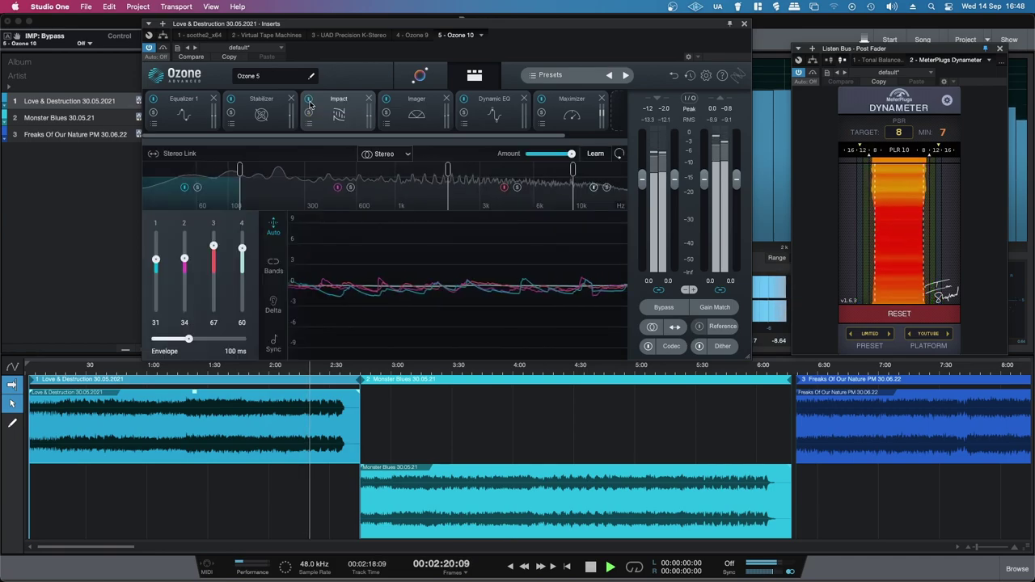
Step: Examine the Imager module's settings and stop playback, and watch the Dynamic EQ respond while playing from about 1:19
{"action": "left_click", "coordinate": [410, 111]}
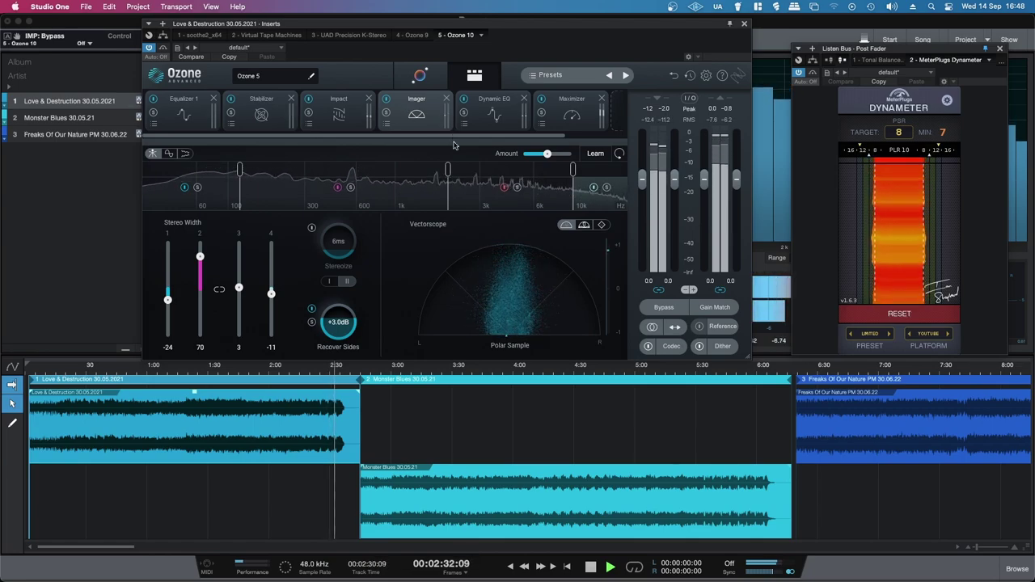
{"action": "key", "text": "space"}
{"action": "left_click", "coordinate": [494, 109]}
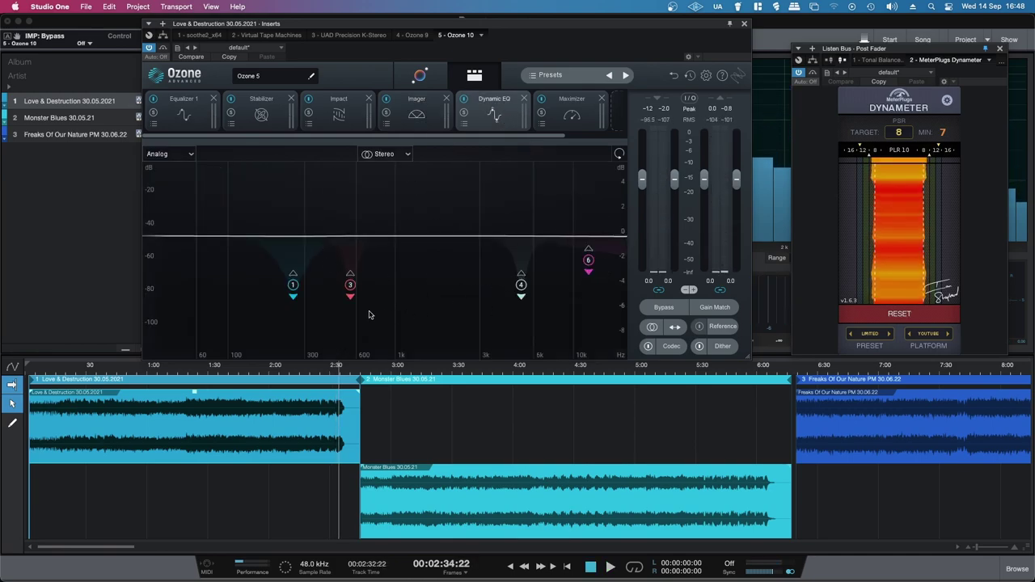
{"action": "left_click", "coordinate": [191, 373]}
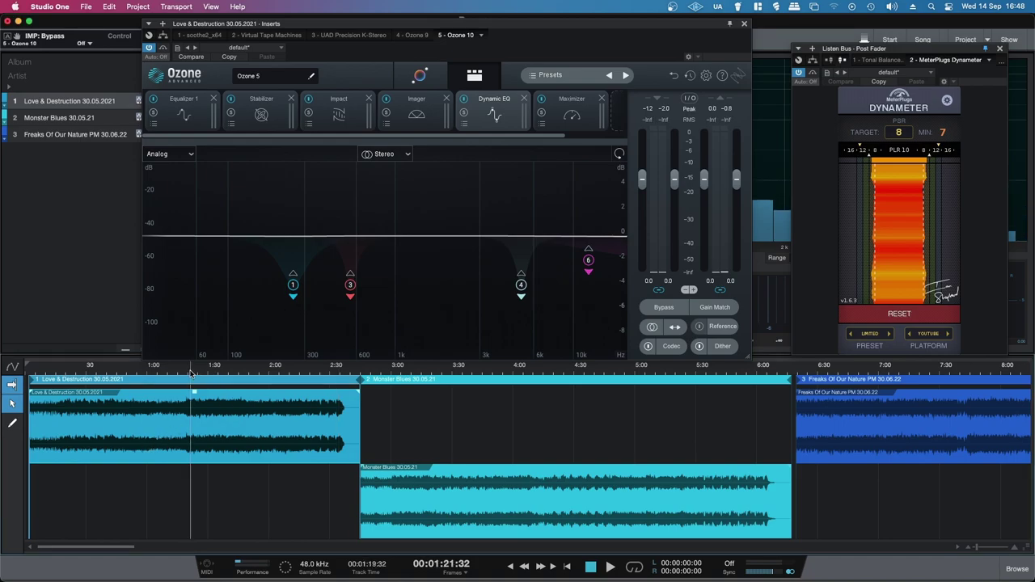
{"action": "key", "text": "space"}
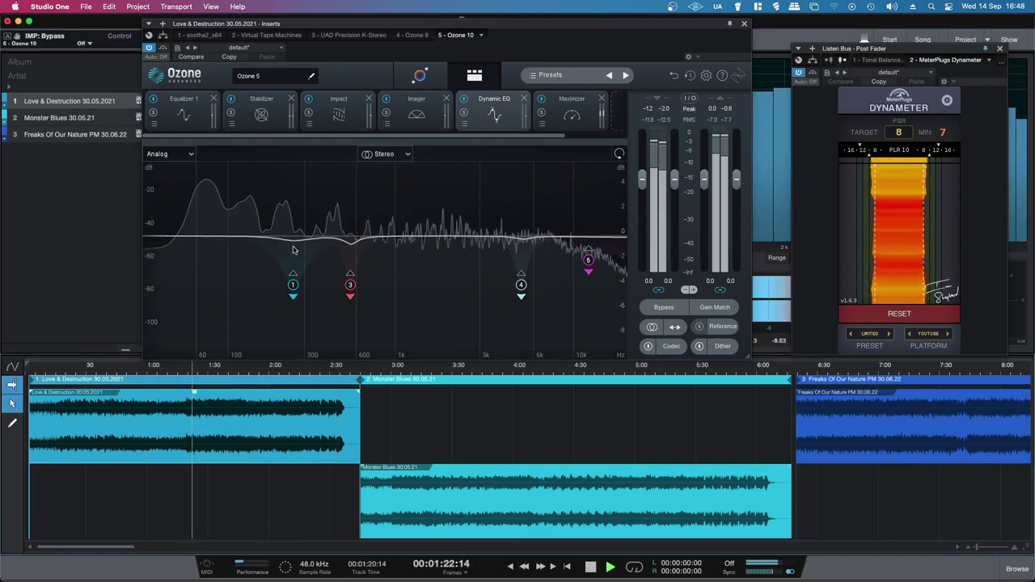
Step: Move Dynamic EQ band 1 to about 124 Hz at -4.3 dB while soloed, and slightly deepen the cut on band 3
{"action": "left_click", "coordinate": [292, 286]}
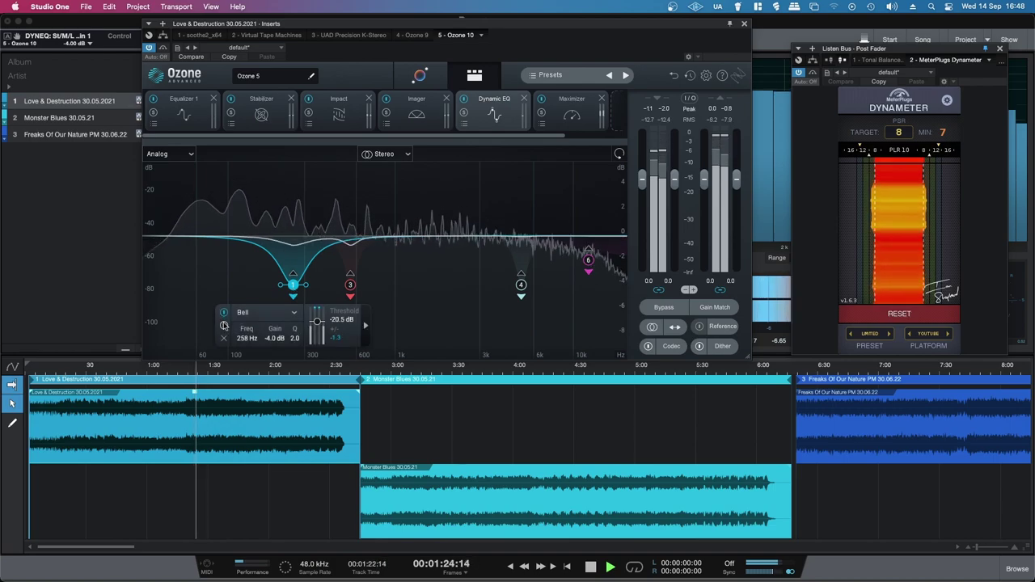
{"action": "left_click_drag", "start_coordinate": [293, 285], "coordinate": [241, 291]}
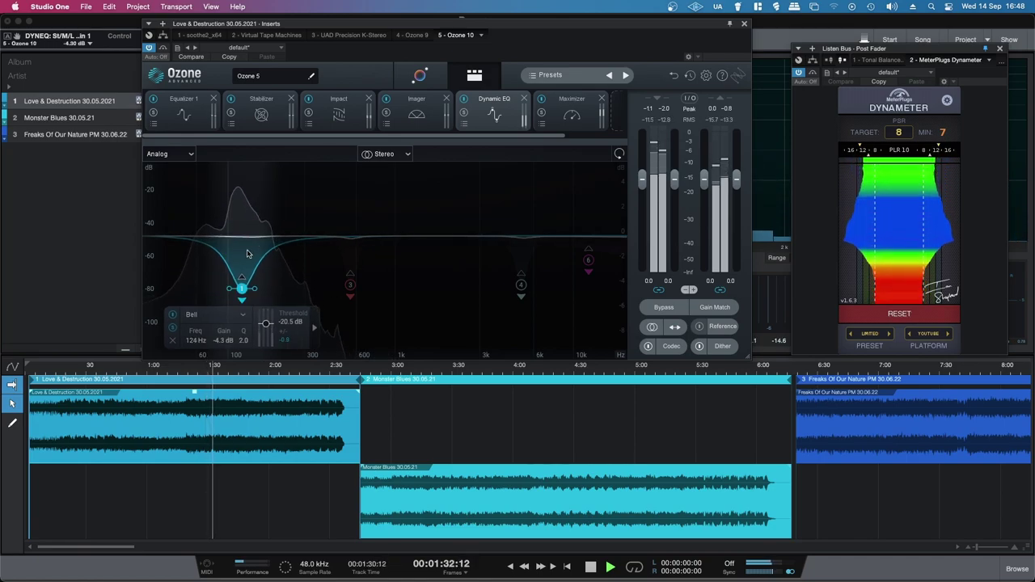
{"action": "left_click", "coordinate": [291, 286]}
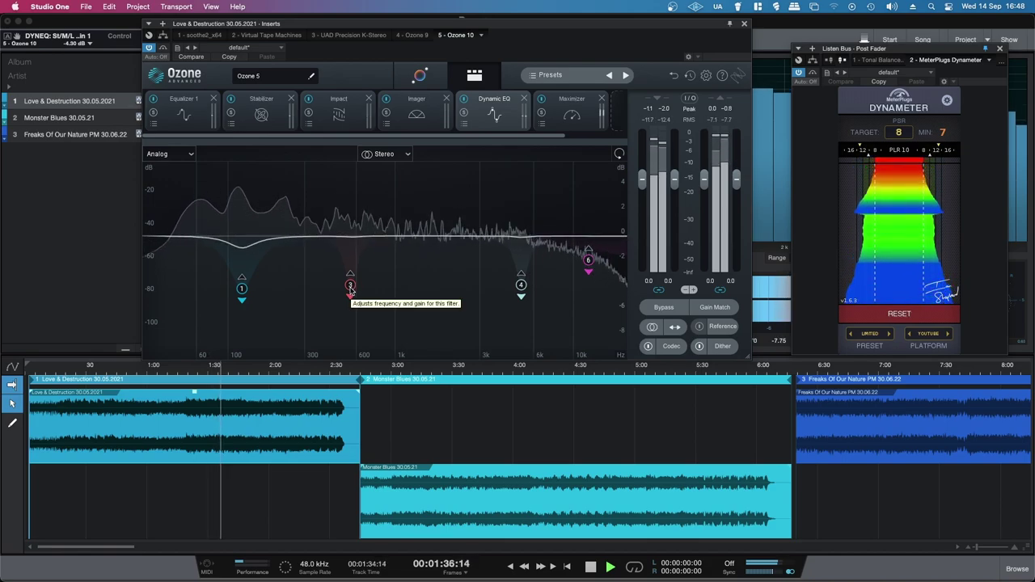
{"action": "left_click", "coordinate": [350, 286]}
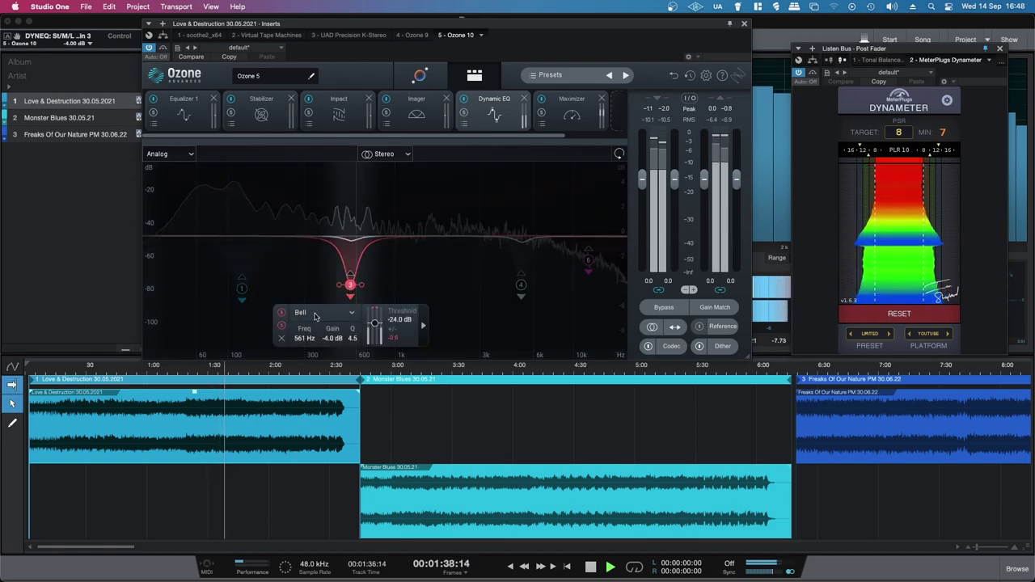
{"action": "mouse_move", "coordinate": [349, 293]}
{"action": "left_mouse_down"}
{"action": "mouse_move", "coordinate": [309, 297]}
{"action": "mouse_move", "coordinate": [350, 298]}
{"action": "left_mouse_up"}
{"action": "left_click_drag", "start_coordinate": [352, 300], "coordinate": [352, 291]}
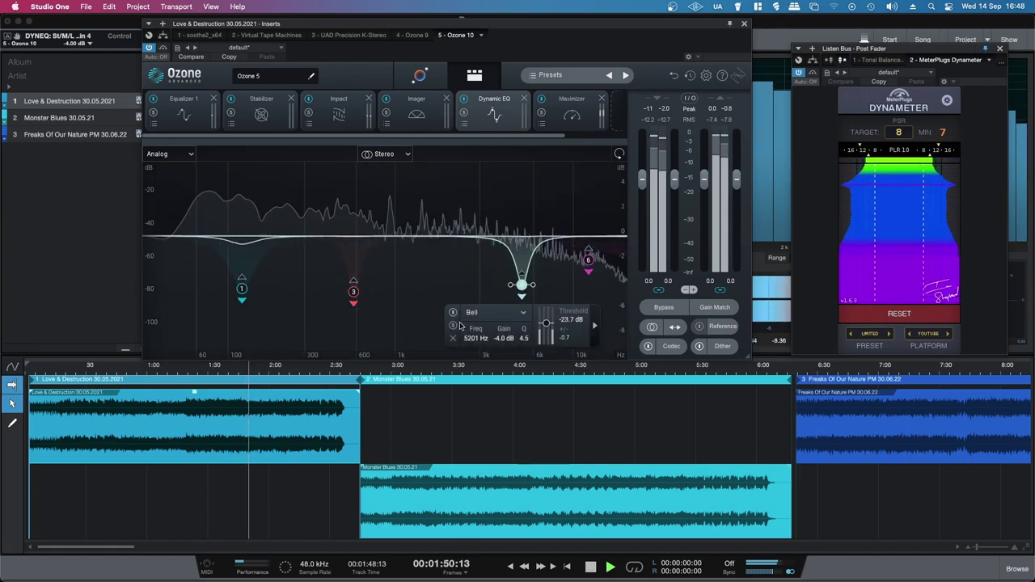
Step: Move Dynamic EQ band 4 to about 2543 Hz at -4.5 dB, and compare the module with its bypassed sound
{"action": "left_click_drag", "start_coordinate": [521, 285], "coordinate": [466, 292]}
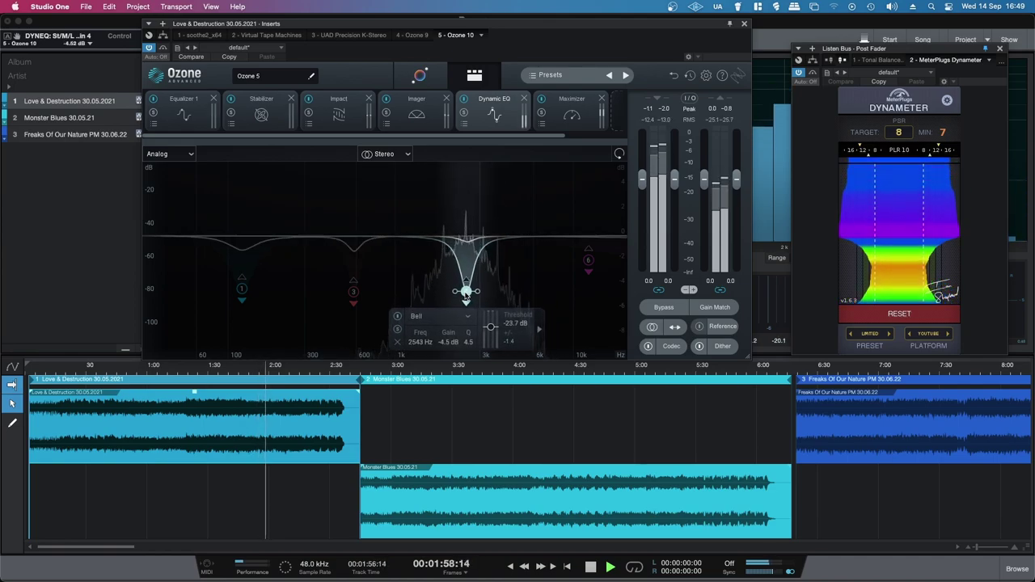
{"action": "left_click", "coordinate": [397, 331]}
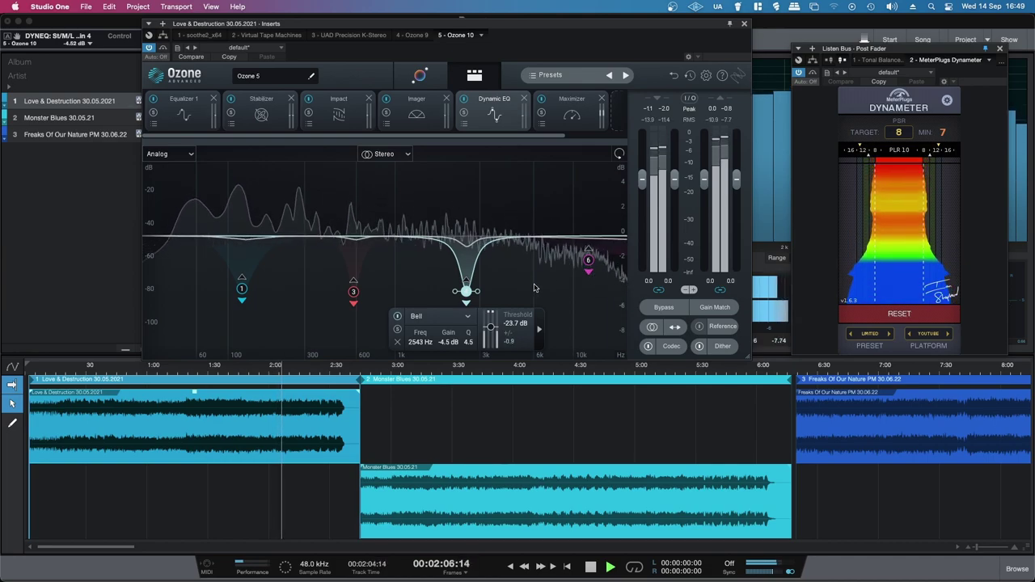
{"action": "left_click", "coordinate": [464, 99]}
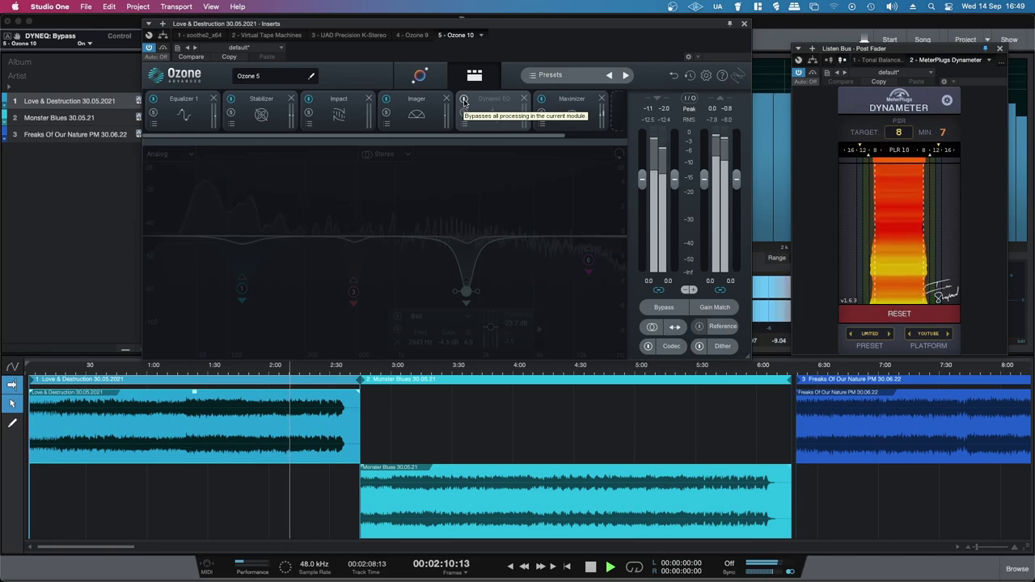
{"action": "left_click", "coordinate": [464, 99]}
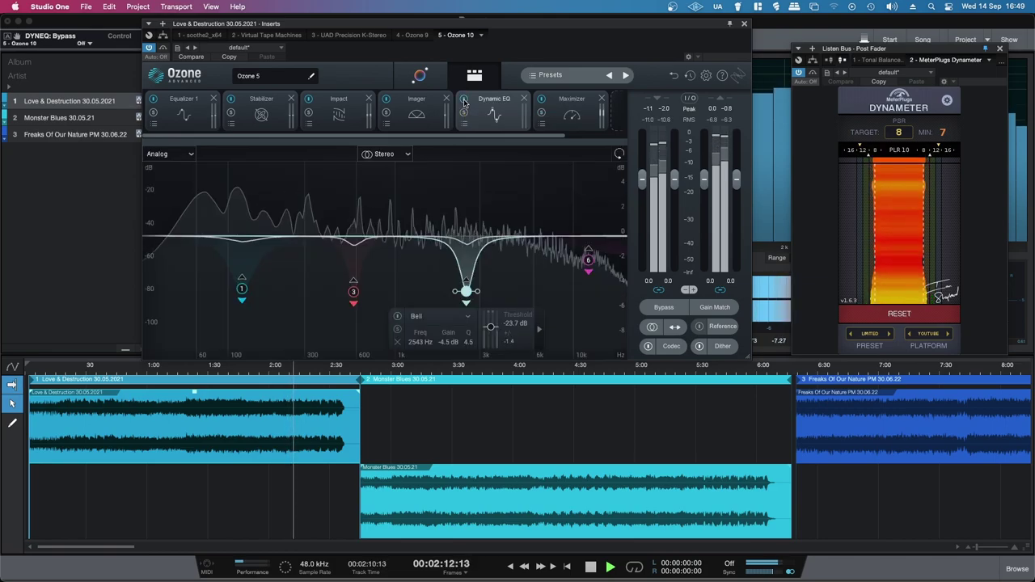
Step: Compare the Maximizer with Soft Clip off and on while replaying from about 1:36, leaving Soft Clip enabled
{"action": "left_click", "coordinate": [566, 114]}
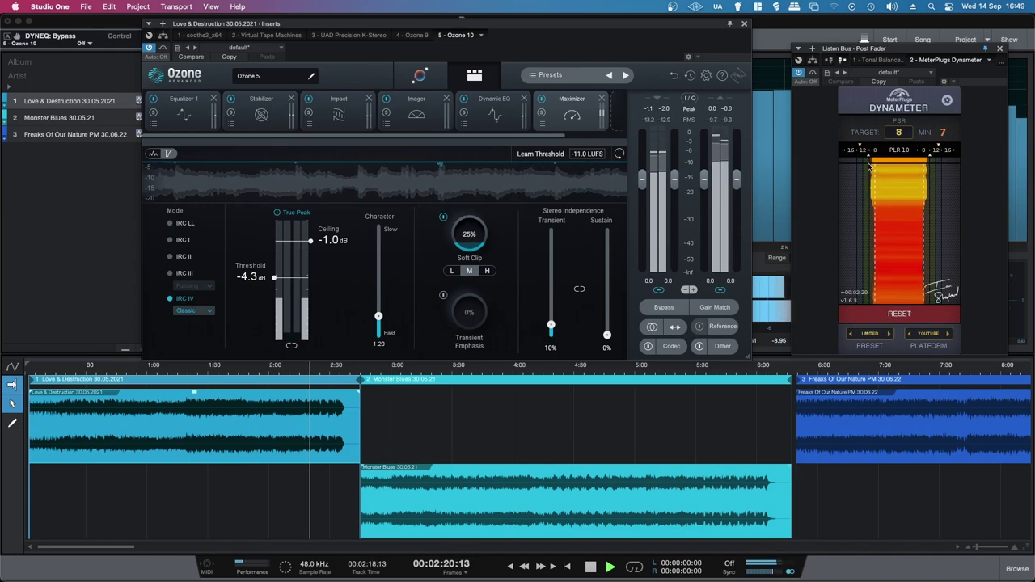
{"action": "left_click", "coordinate": [443, 218]}
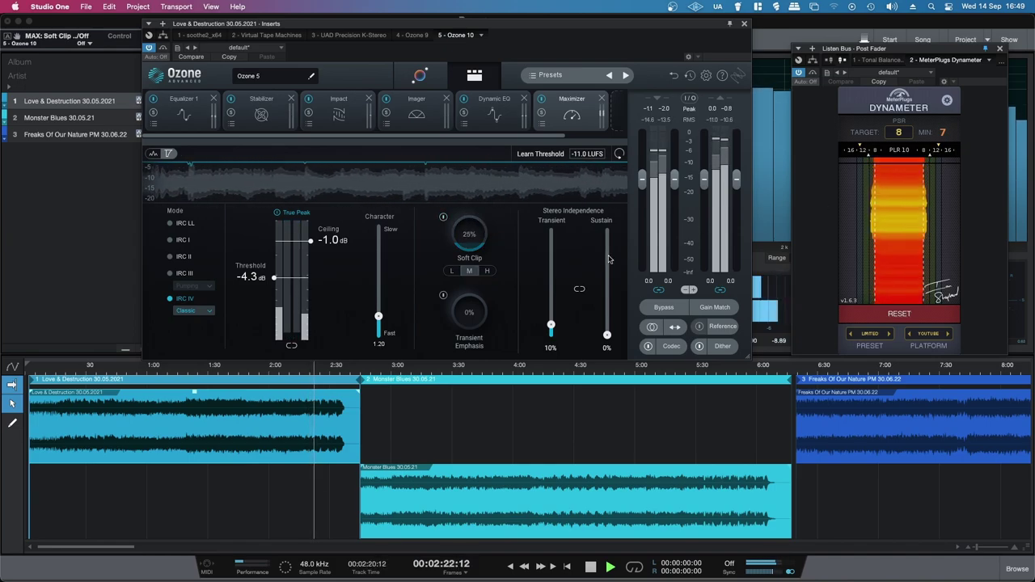
{"action": "left_click", "coordinate": [224, 374]}
{"action": "scroll", "coordinate": [943, 132], "scroll_direction": "up", "scroll_amount": 1}
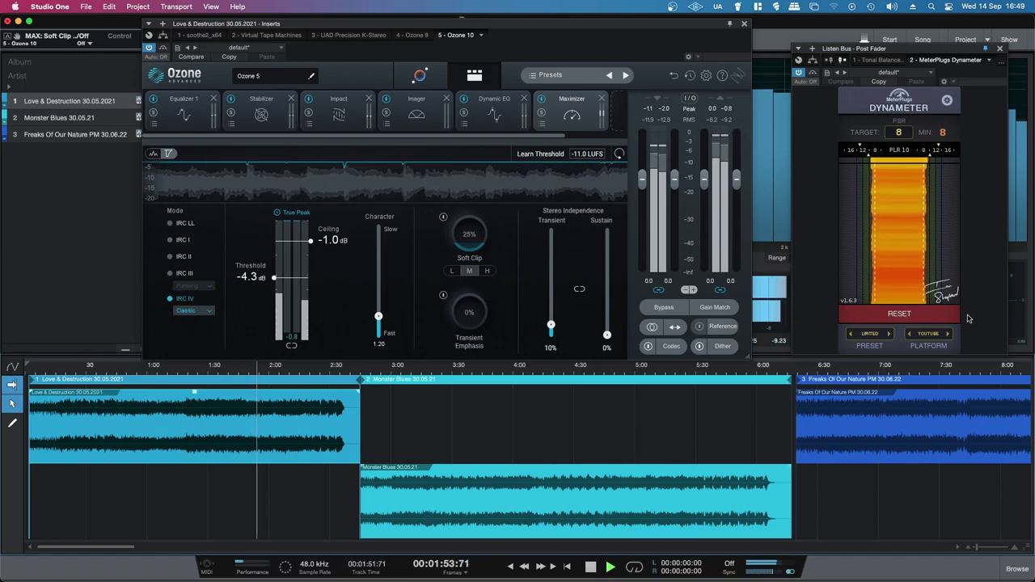
{"action": "left_click", "coordinate": [443, 218]}
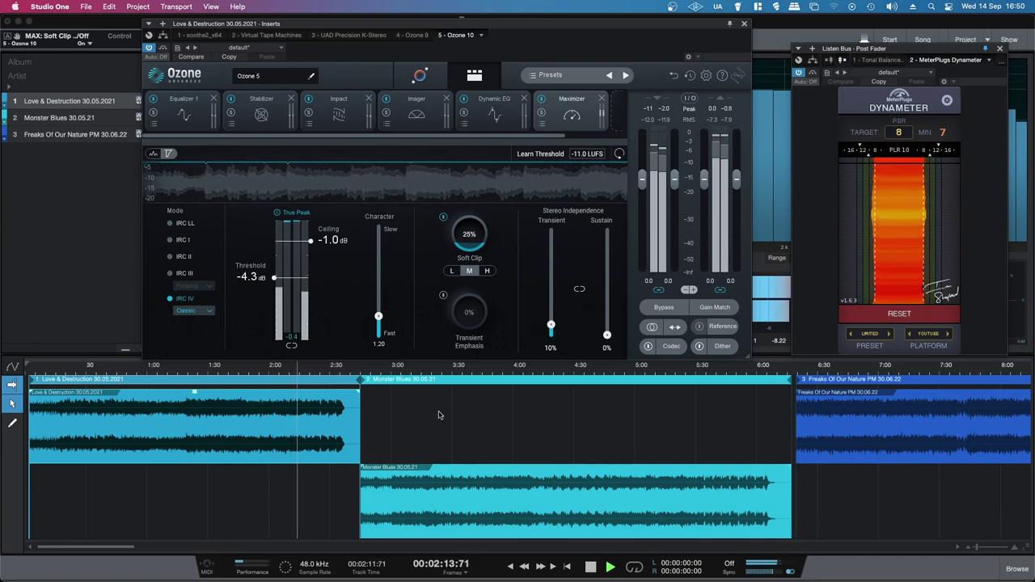
Step: Close the bypassed Ozone 10 and add a second Ozone 10 instance to the track's inserts, positioning its window above the timeline
{"action": "left_click", "coordinate": [745, 25]}
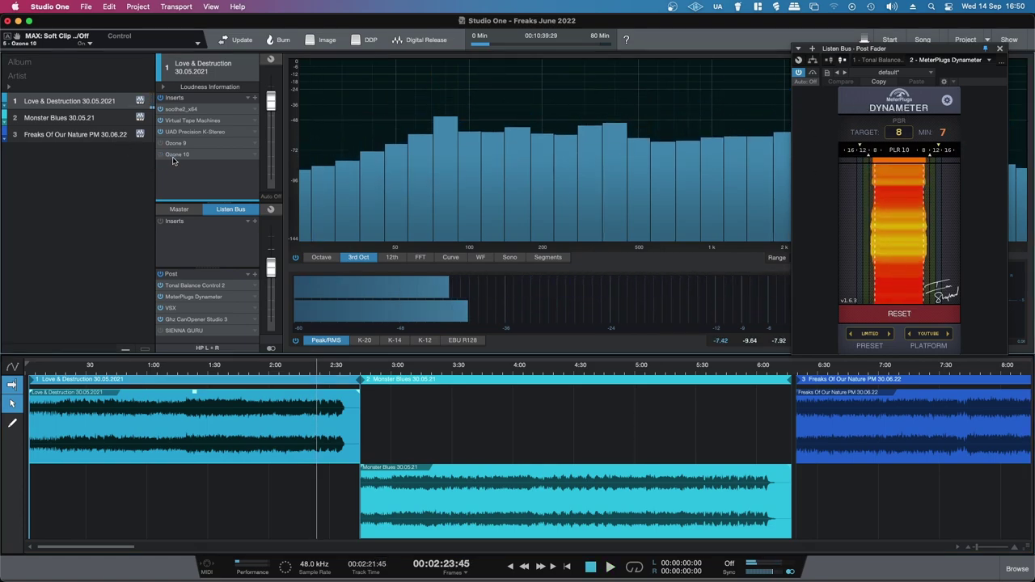
{"action": "left_click", "coordinate": [254, 97]}
{"action": "key", "text": "Escape"}
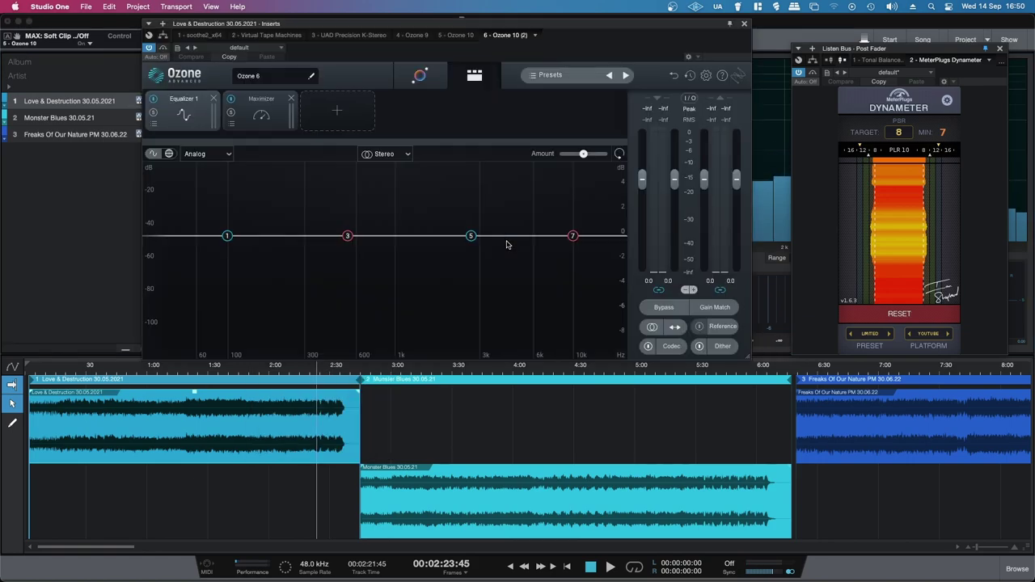
{"action": "left_click_drag", "start_coordinate": [364, 36], "coordinate": [370, 39]}
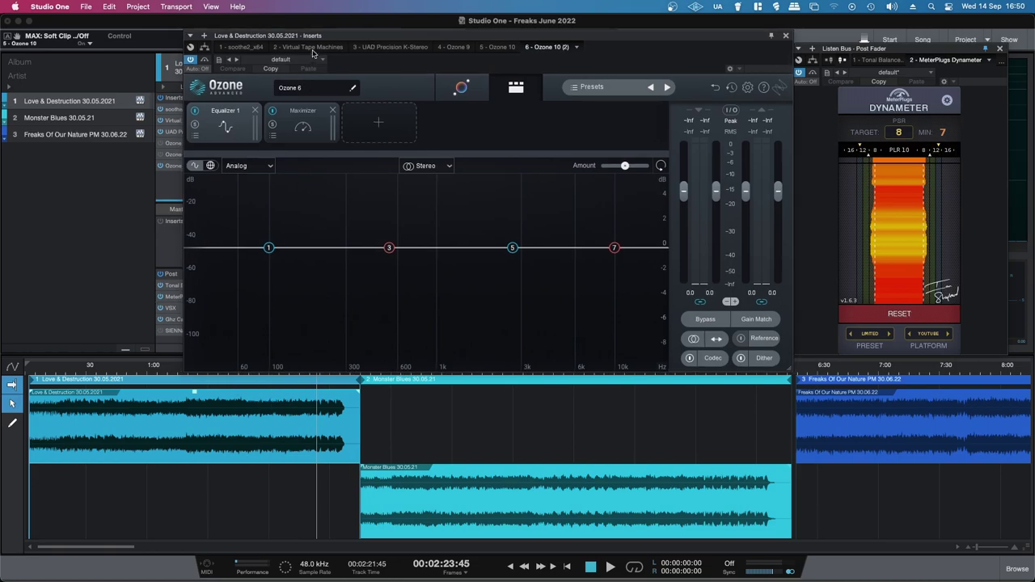
{"action": "left_click_drag", "start_coordinate": [320, 40], "coordinate": [316, 23]}
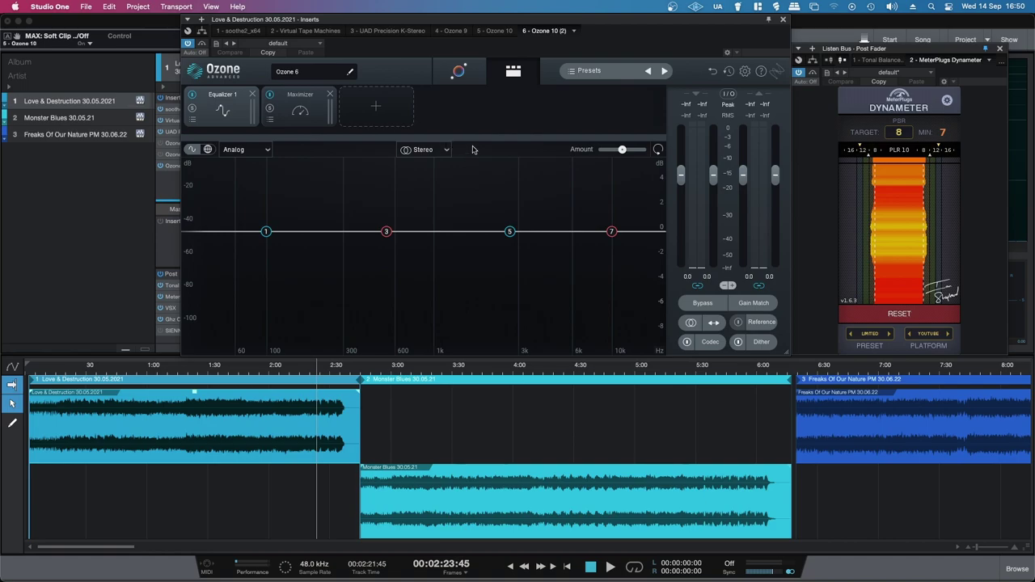
Step: Play the track from about 0:26 and run the Assistant in the second Ozone 10 instance
{"action": "left_click", "coordinate": [91, 374]}
{"action": "key", "text": "space"}
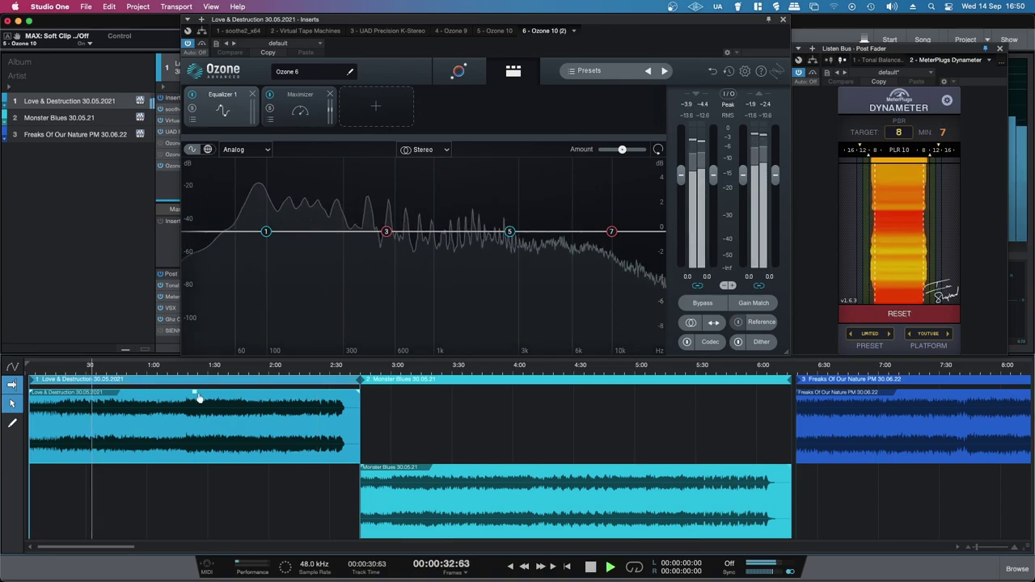
{"action": "key", "text": "space"}
{"action": "left_click", "coordinate": [84, 370]}
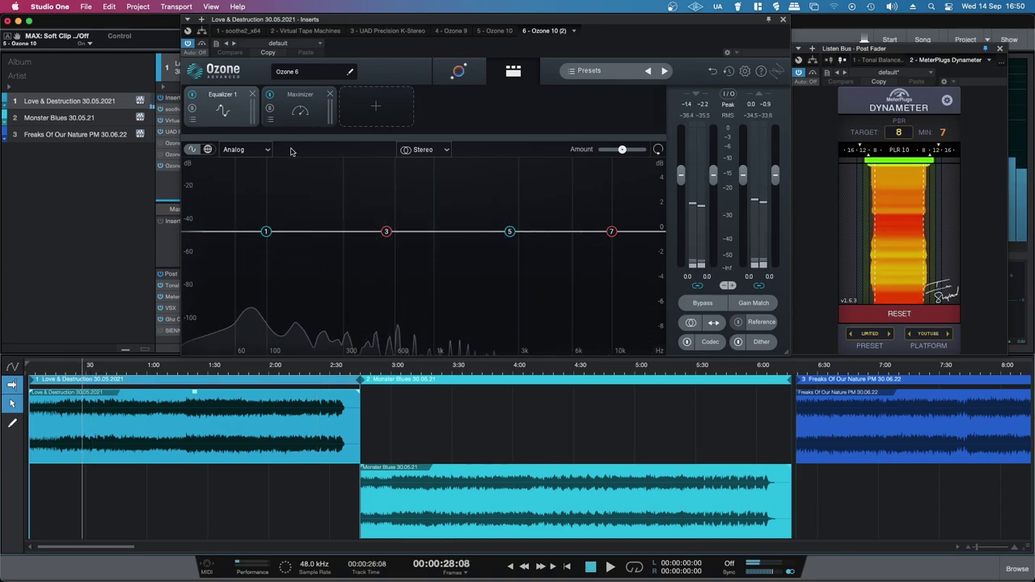
{"action": "key", "text": "space"}
{"action": "left_click", "coordinate": [455, 73]}
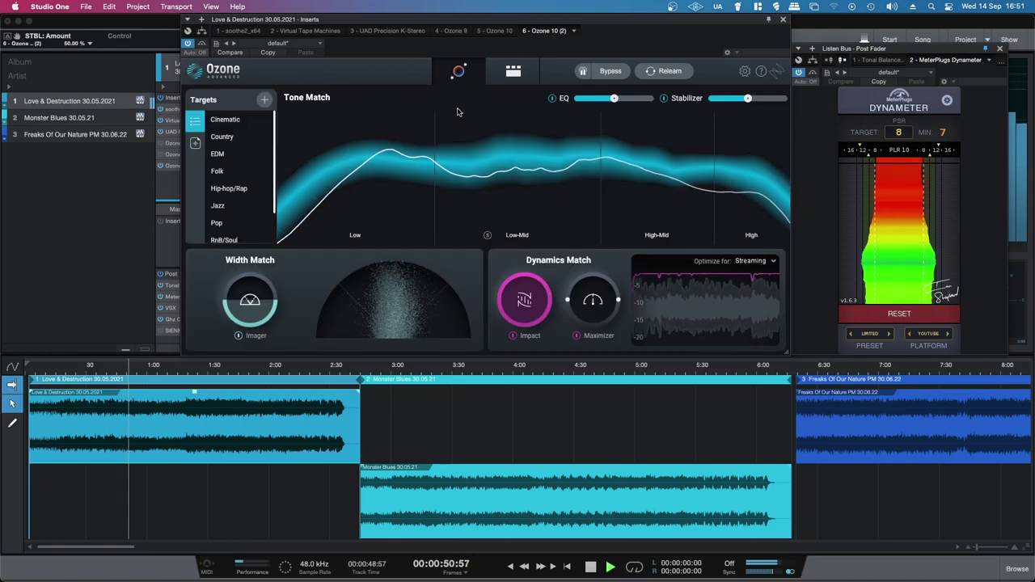
Step: Review the Equalizer, Stabilizer, Impact, Imager, Dynamic EQ and Maximizer modules generated in the second instance's detailed view
{"action": "left_click", "coordinate": [513, 71]}
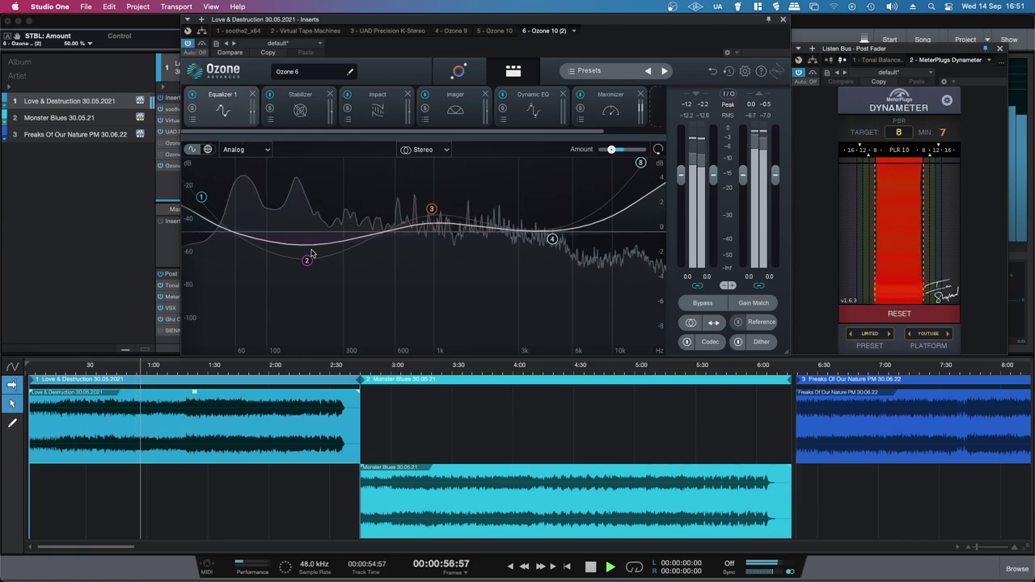
{"action": "left_click", "coordinate": [305, 98]}
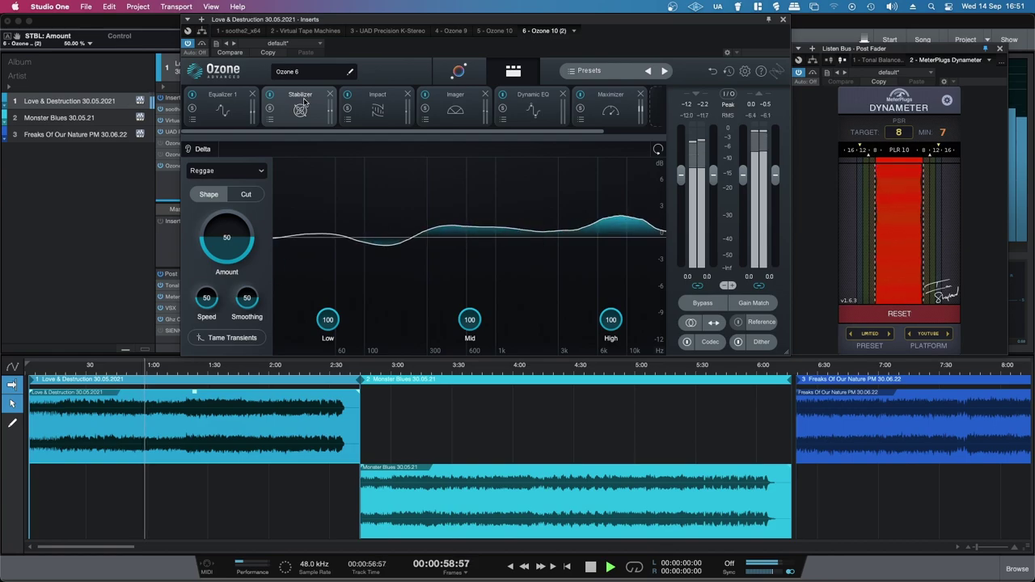
{"action": "left_click", "coordinate": [378, 103]}
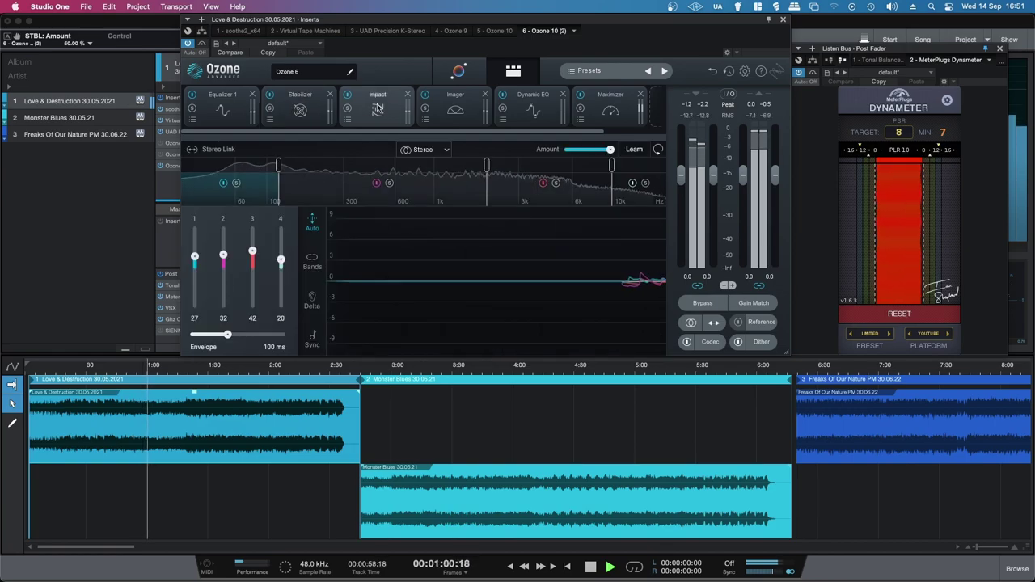
{"action": "left_click", "coordinate": [451, 113]}
{"action": "left_click", "coordinate": [533, 110]}
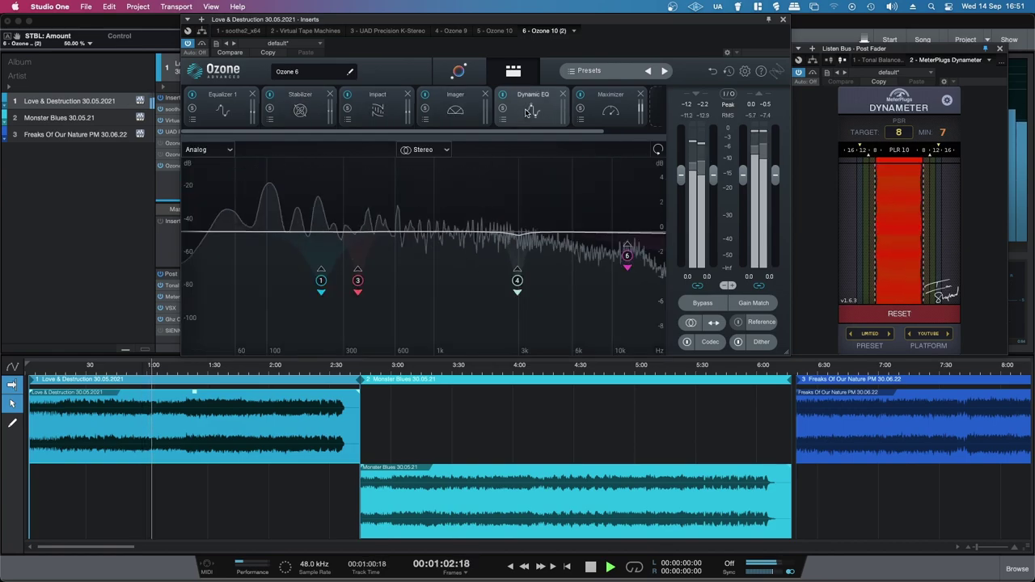
{"action": "left_click", "coordinate": [590, 111]}
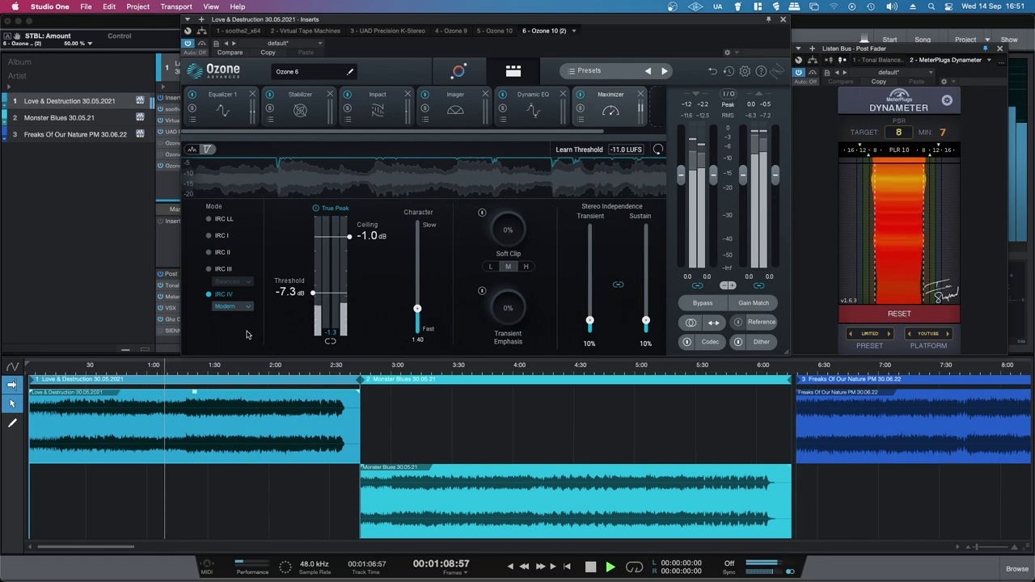
Step: Play from about 1:26, enable the Maximizer's Soft Clip at 25%, and review the Equalizer and Maximizer settings
{"action": "left_click", "coordinate": [205, 374]}
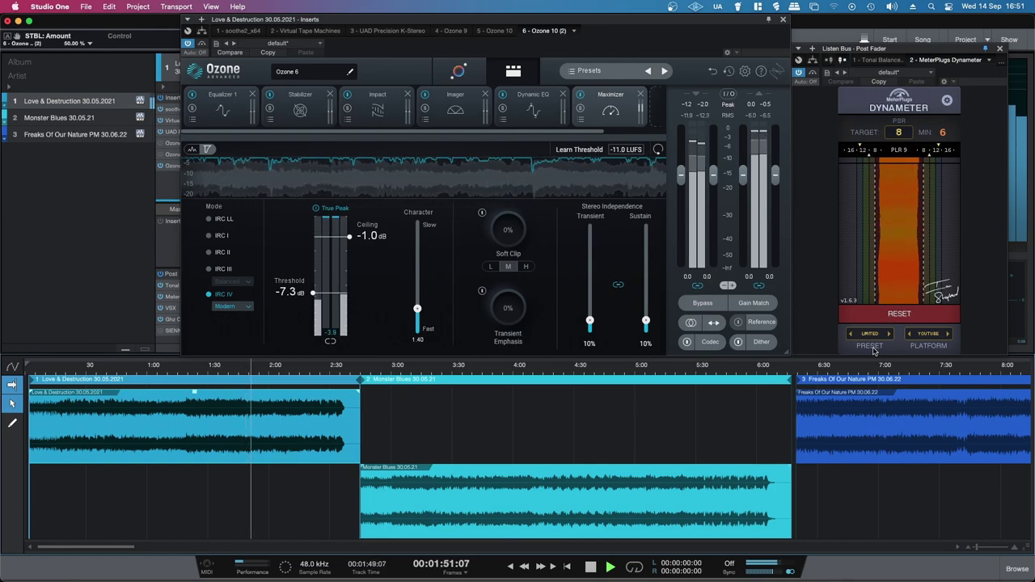
{"action": "left_click", "coordinate": [482, 213]}
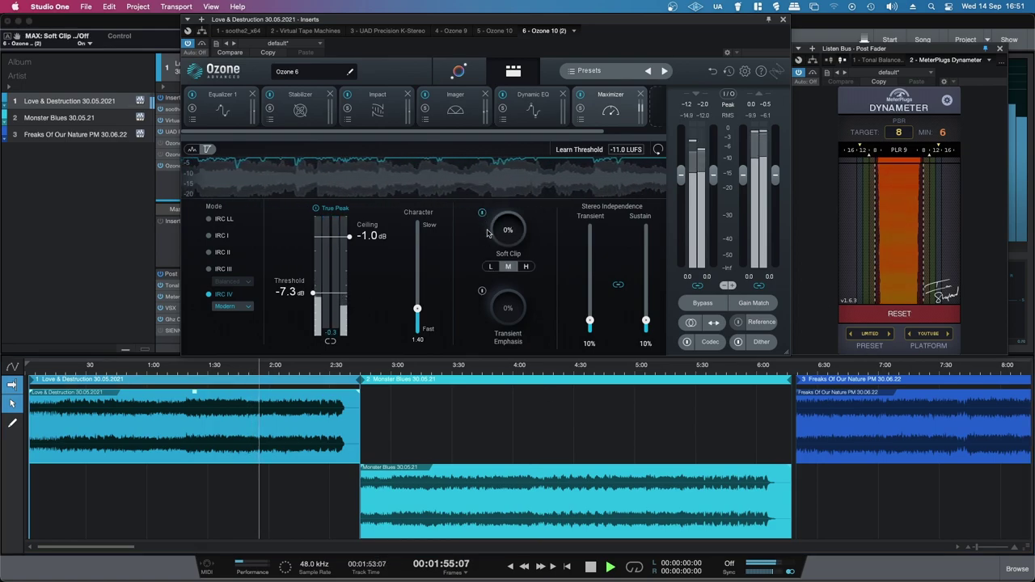
{"action": "left_click_drag", "start_coordinate": [506, 241], "coordinate": [500, 201]}
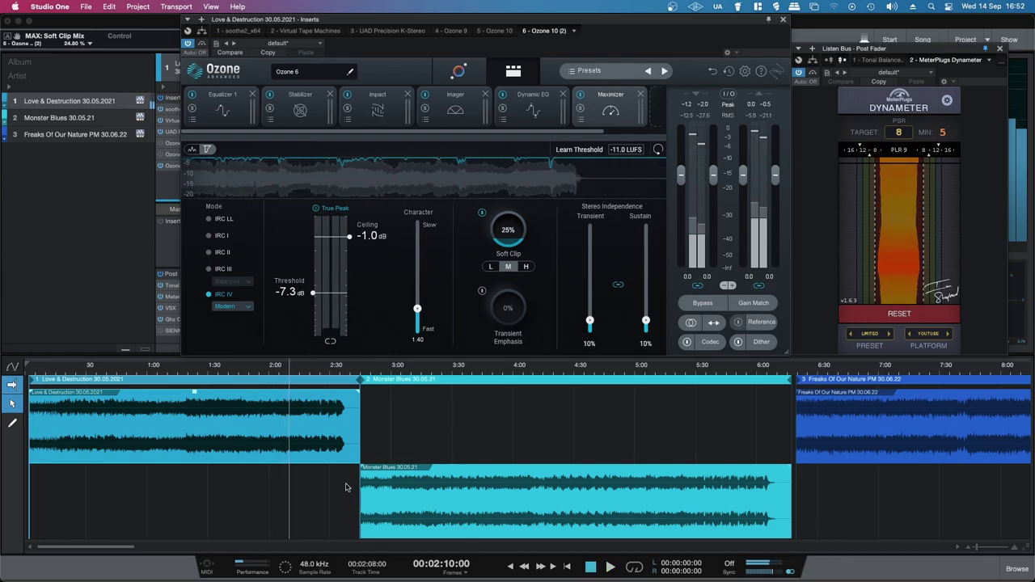
{"action": "left_click", "coordinate": [223, 107]}
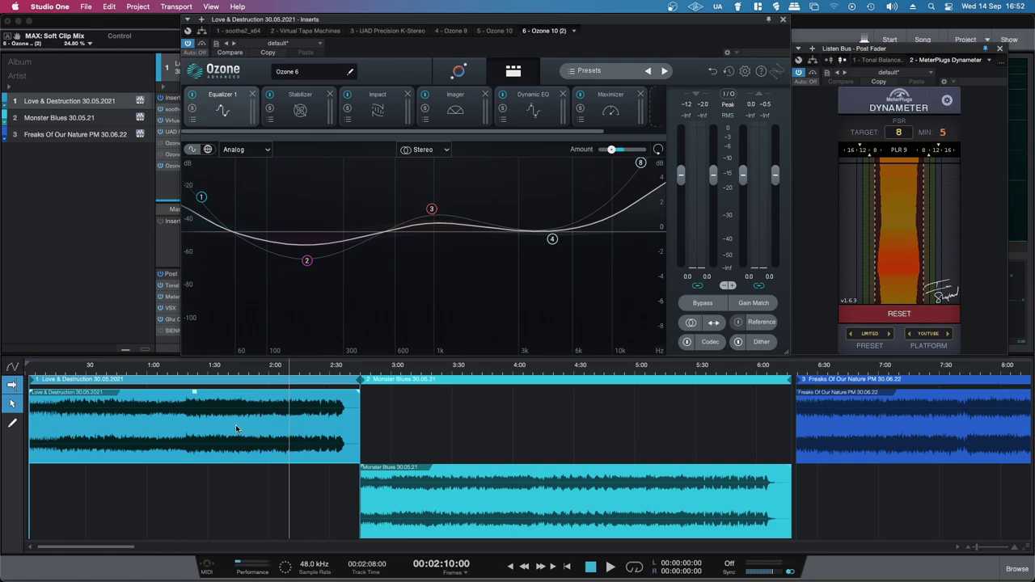
{"action": "left_click", "coordinate": [628, 110]}
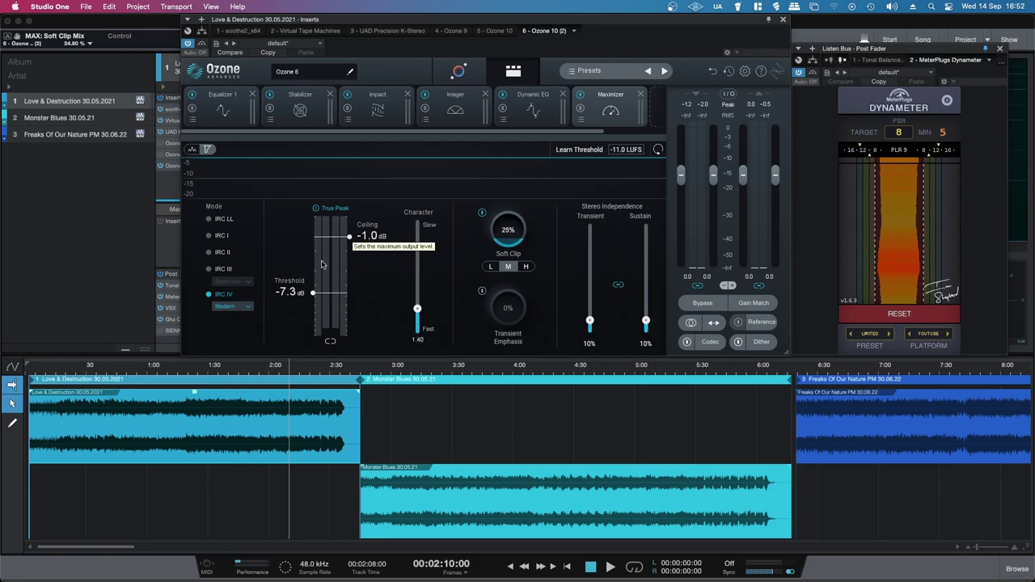
Step: Close the second Ozone 10 instance, deactivate it in the inserts, and re-enable the first Ozone 10
{"action": "left_click", "coordinate": [782, 19]}
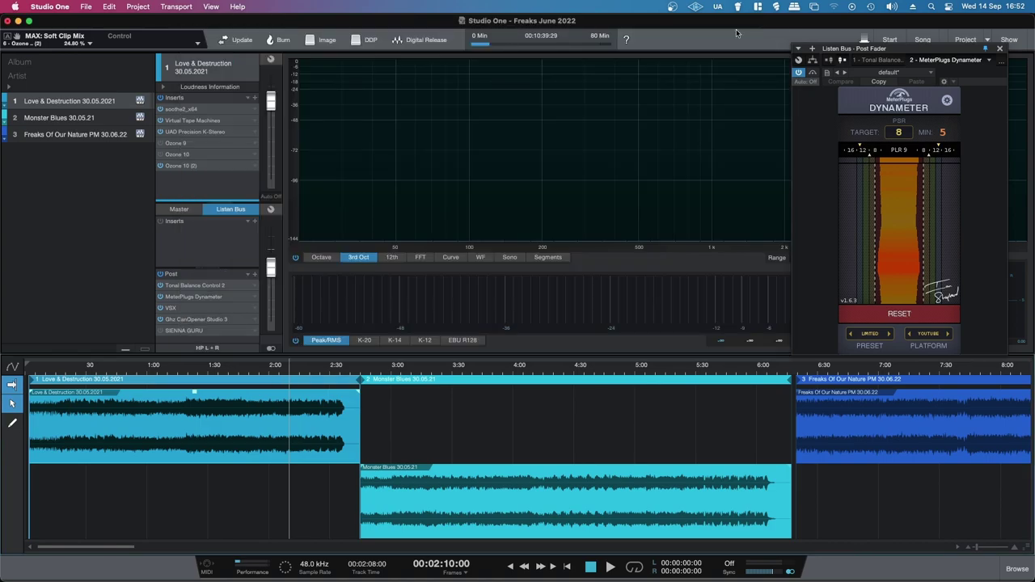
{"action": "right_click", "coordinate": [249, 168]}
{"action": "left_click", "coordinate": [177, 253]}
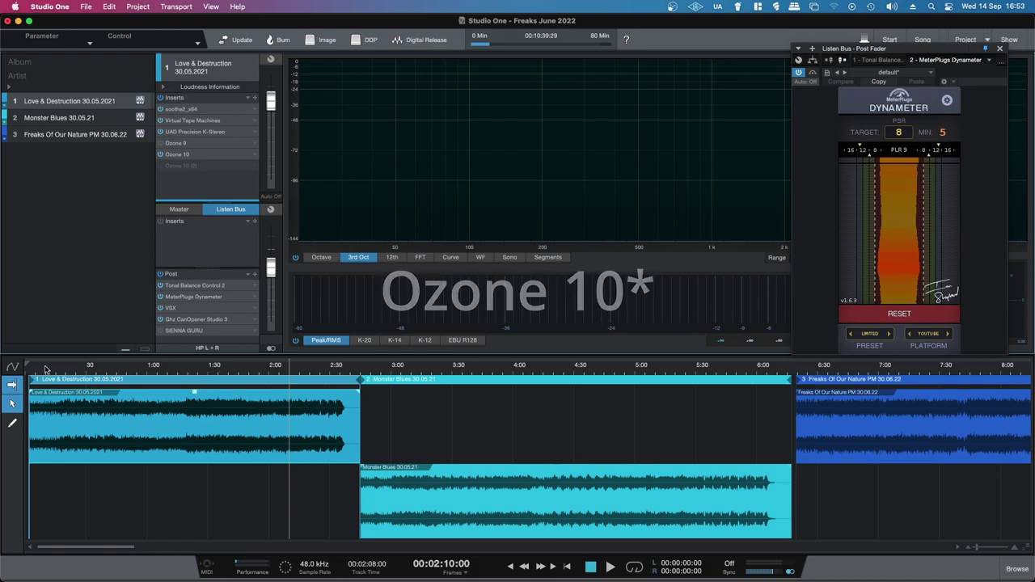
Step: Play Love & Destruction from the start and switch from Ozone 10 to Ozone 9 to compare the two masters
{"action": "left_click", "coordinate": [30, 370]}
{"action": "key", "text": "space"}
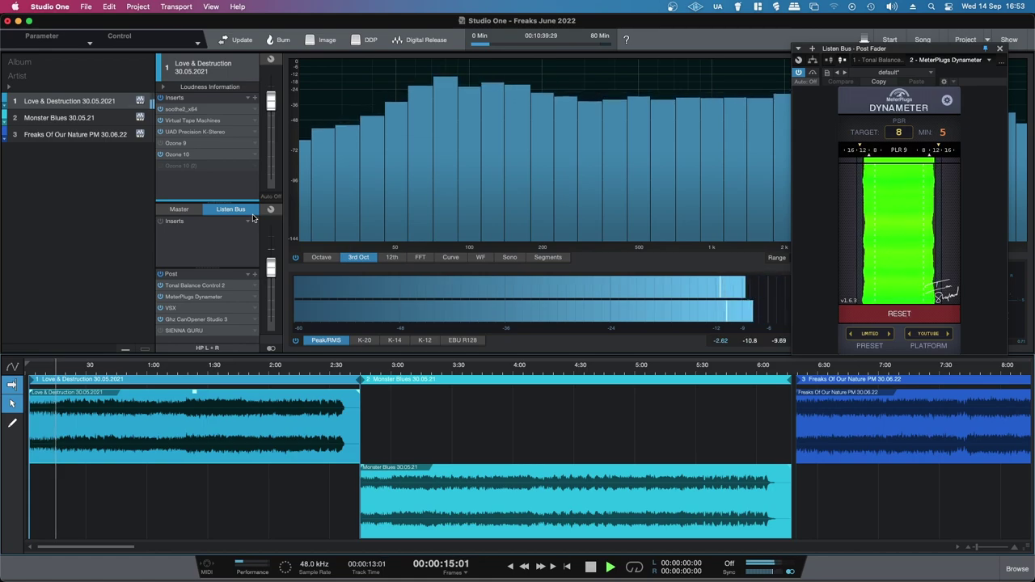
{"action": "left_click", "coordinate": [161, 155]}
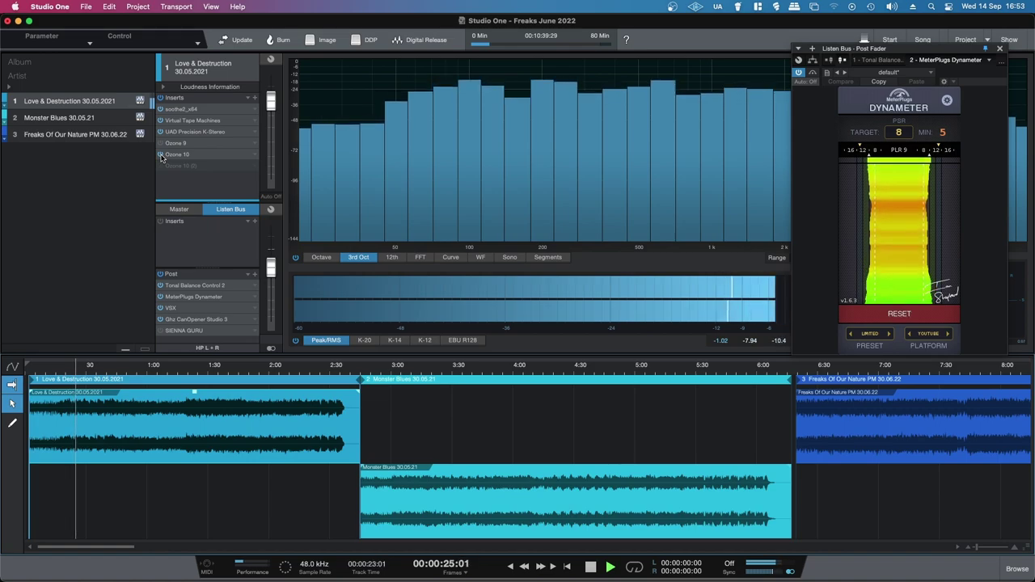
{"action": "scroll", "coordinate": [943, 133], "scroll_direction": "up", "scroll_amount": 4}
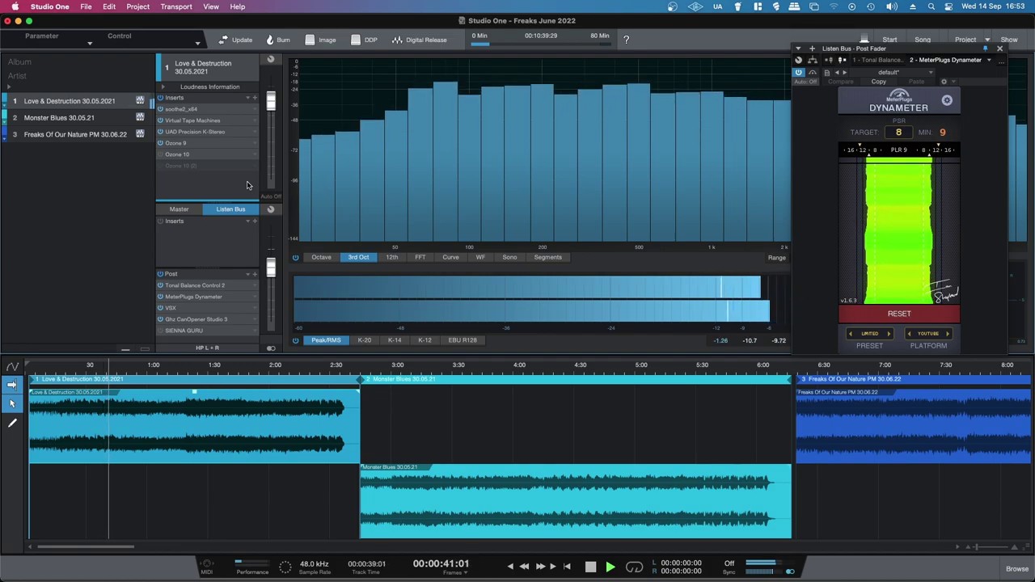
Step: Compare Ozone 9 and Ozone 10 on Love & Destruction by alternating which insert is active, leave Ozone 10 active, and stop playback
{"action": "left_click", "coordinate": [160, 143]}
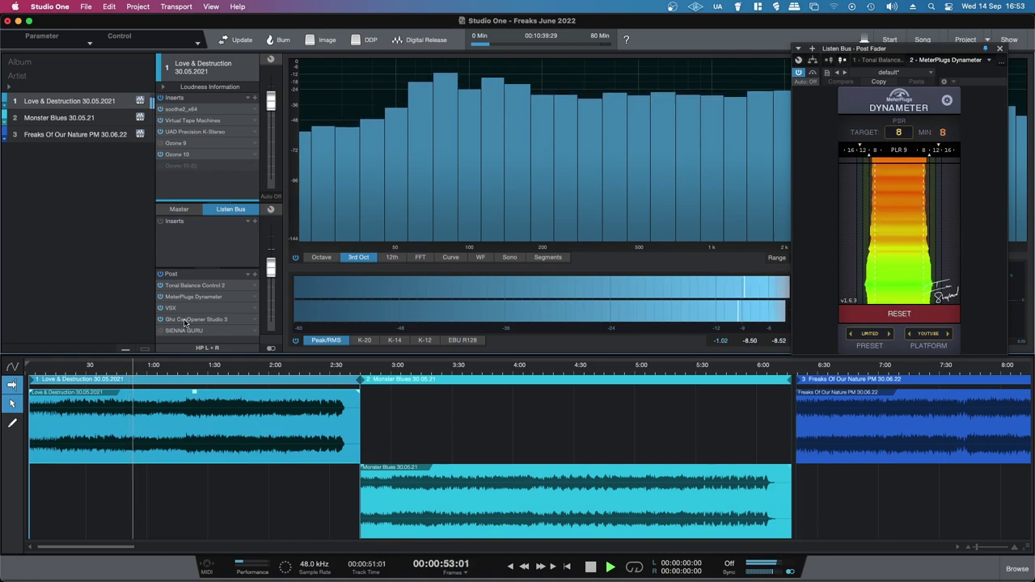
{"action": "left_click", "coordinate": [161, 154]}
{"action": "left_click", "coordinate": [160, 144]}
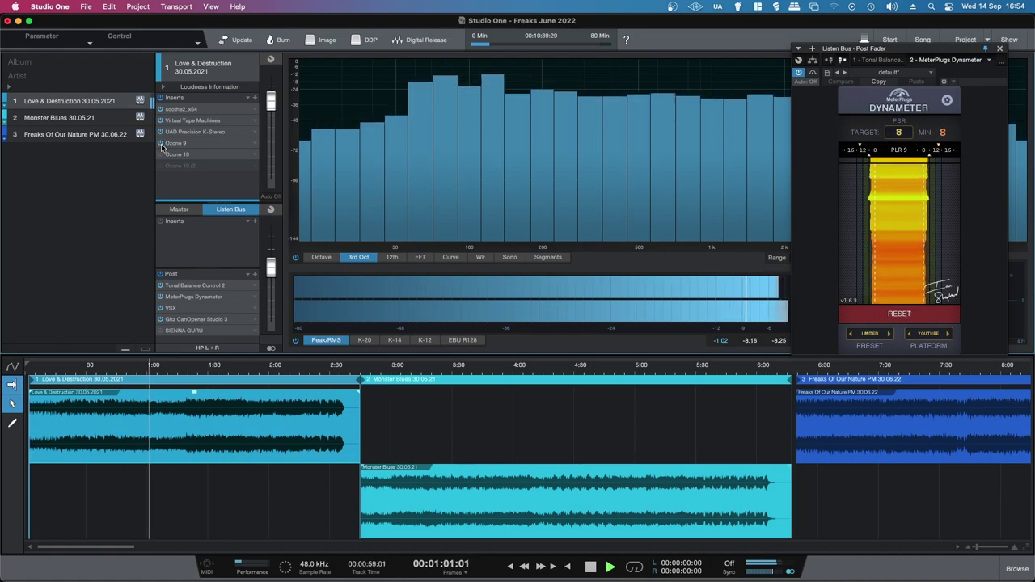
{"action": "left_click", "coordinate": [160, 143]}
{"action": "left_click", "coordinate": [161, 154]}
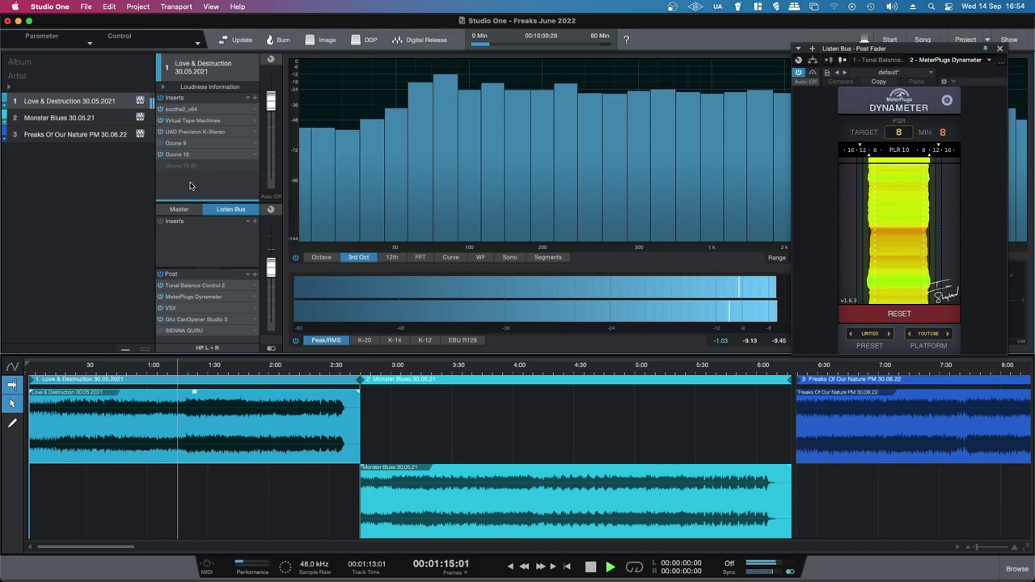
{"action": "left_click", "coordinate": [160, 143]}
{"action": "left_click", "coordinate": [160, 153]}
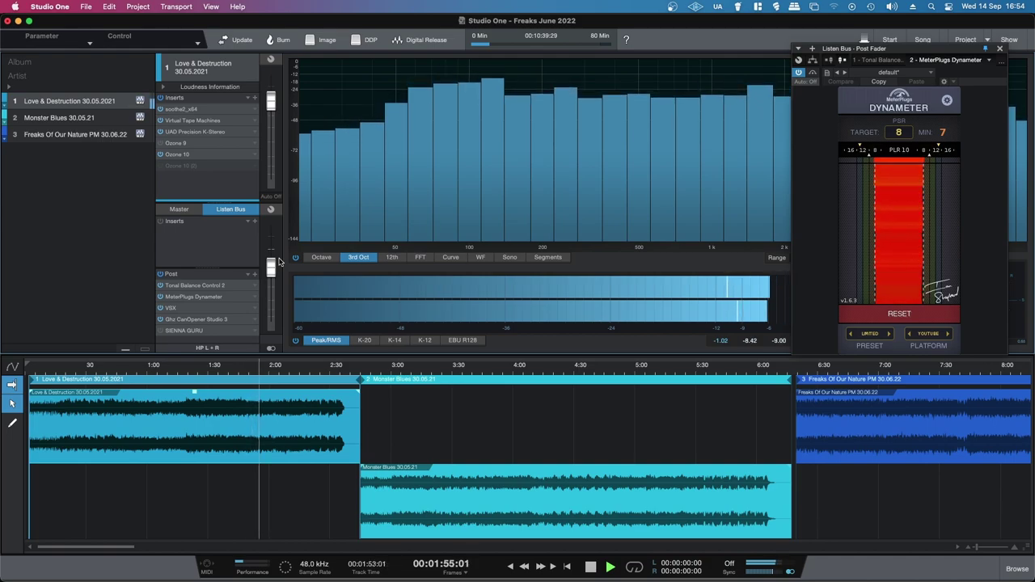
{"action": "key", "text": "space"}
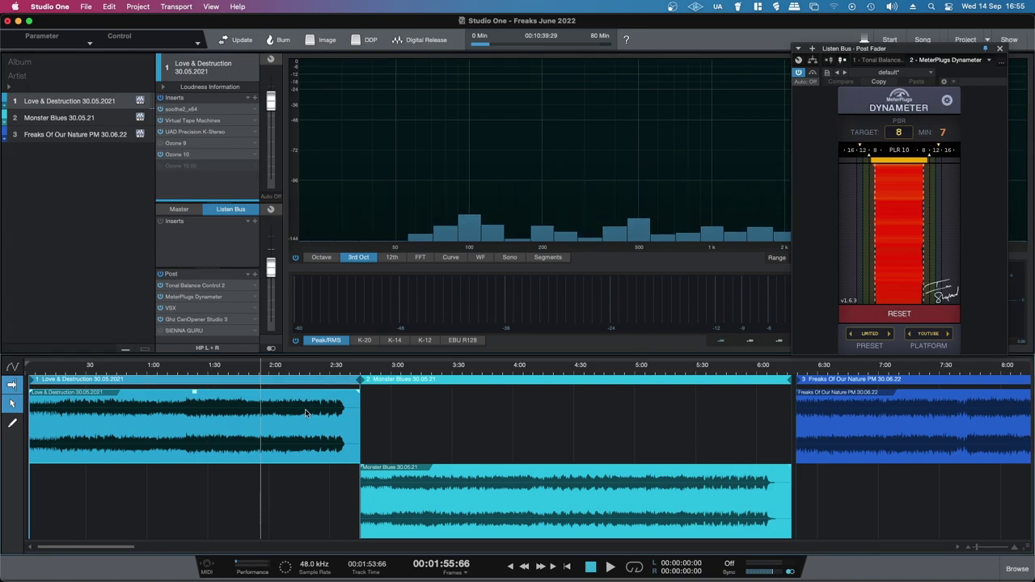
Step: Select the Monster Blues track and start its playback from about 3:00 on the timeline
{"action": "left_click_drag", "start_coordinate": [123, 550], "coordinate": [149, 555]}
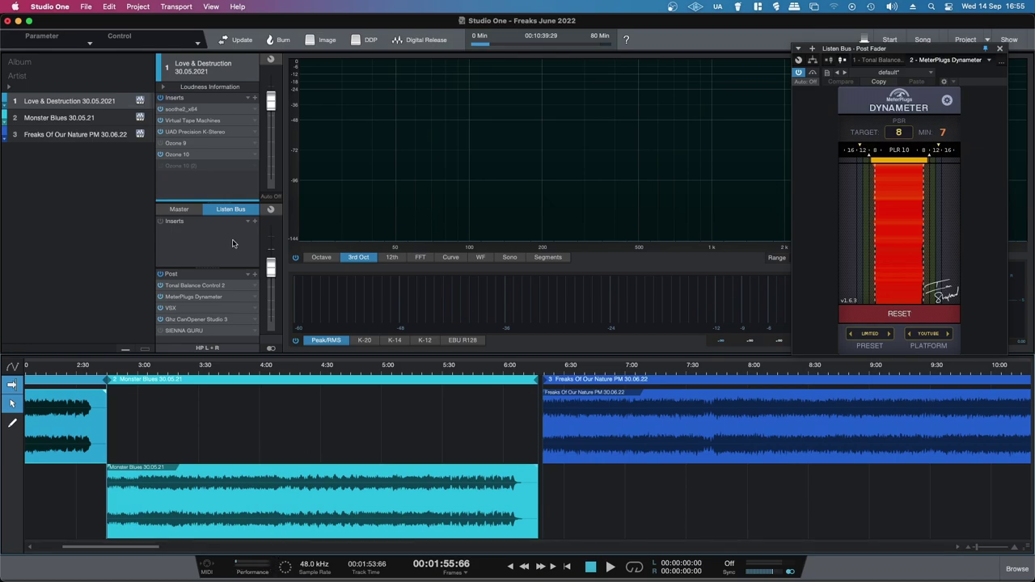
{"action": "key", "text": "Down"}
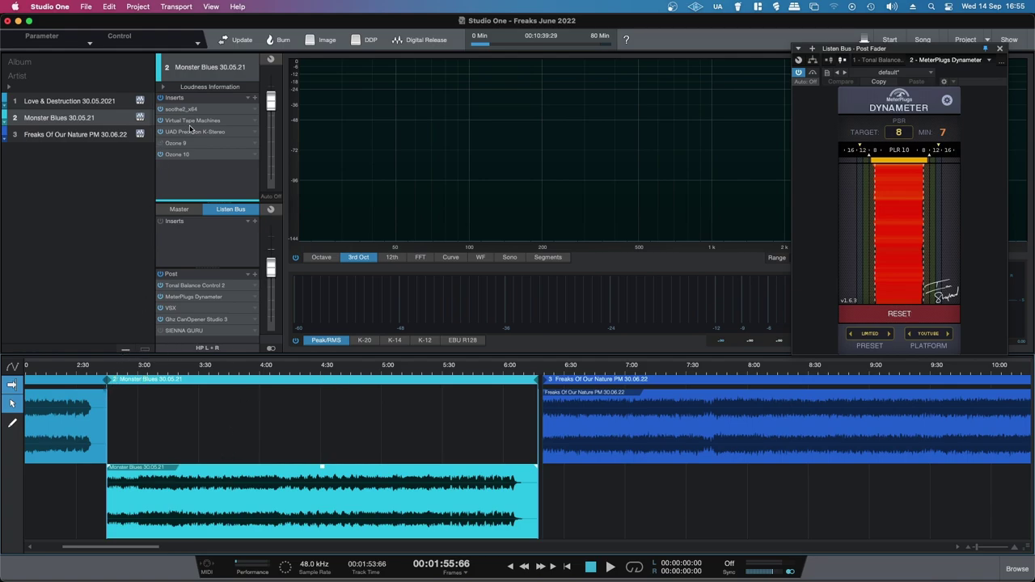
{"action": "left_click", "coordinate": [147, 373]}
{"action": "key", "text": "space"}
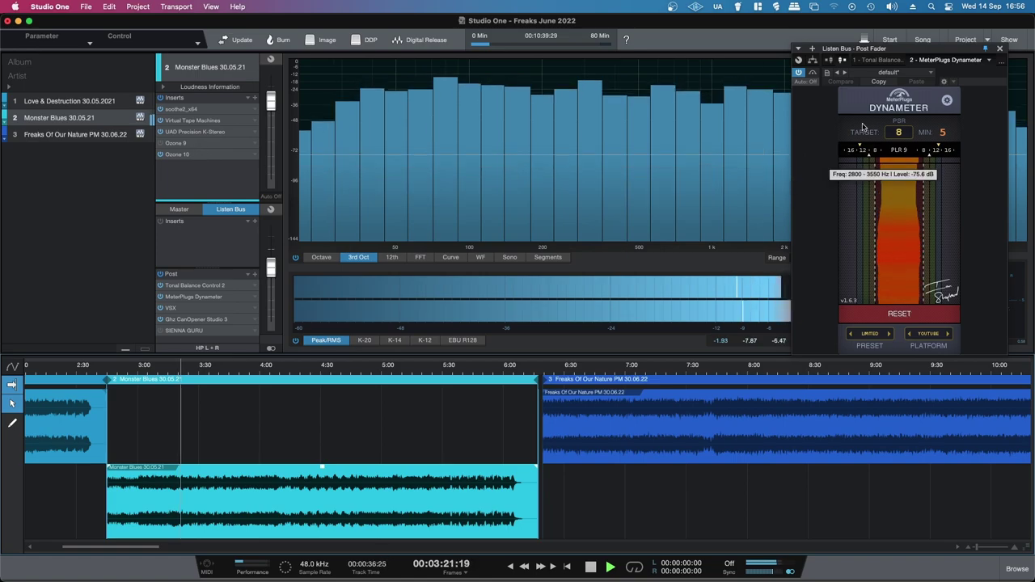
Step: Set the Maximizer threshold to -5.8 dB in Monster Blues' Ozone 10 and reset Dynameter's minimum PSR reading
{"action": "double_click", "coordinate": [185, 157]}
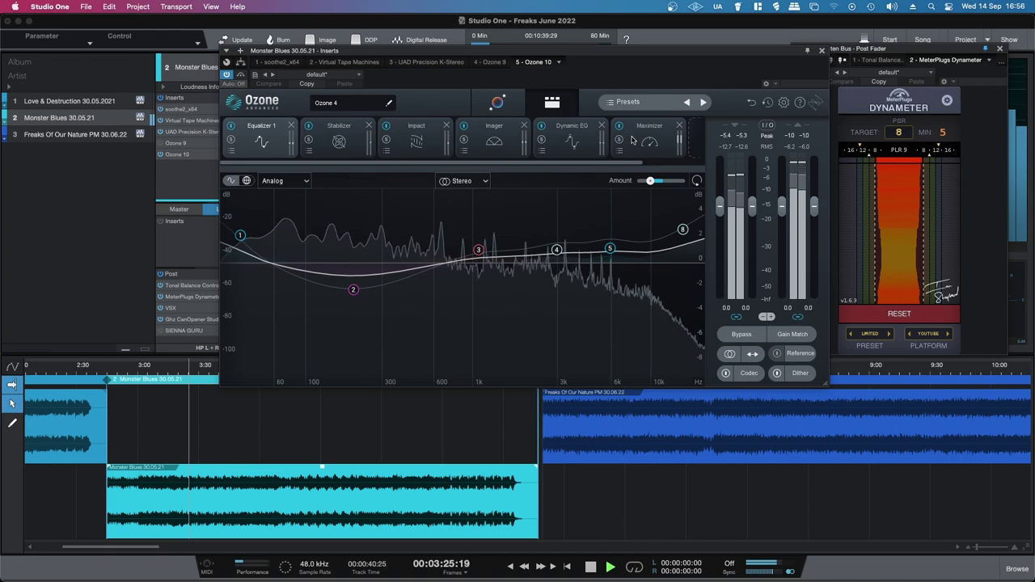
{"action": "left_click", "coordinate": [647, 139]}
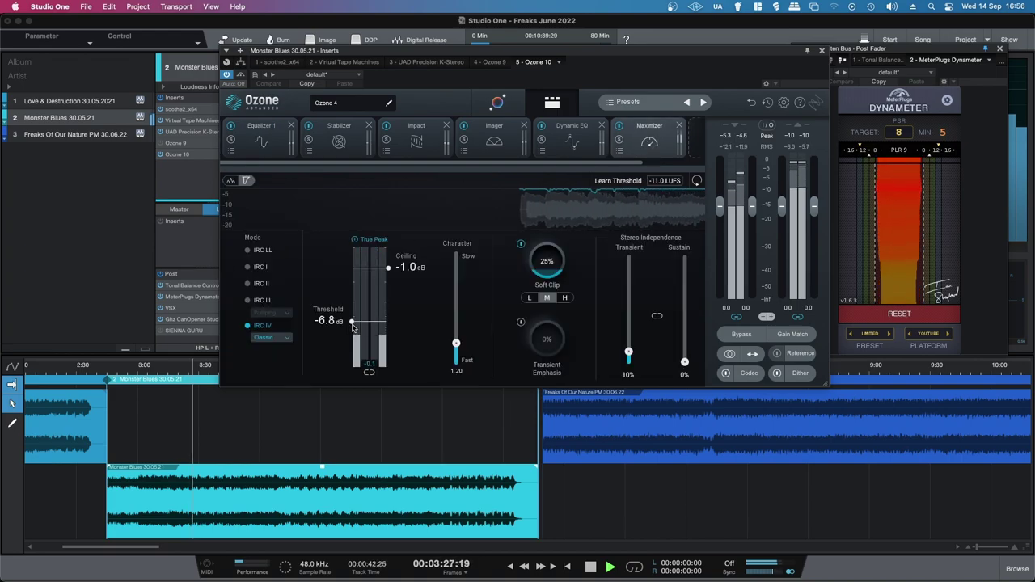
{"action": "left_click_drag", "start_coordinate": [353, 324], "coordinate": [353, 319]}
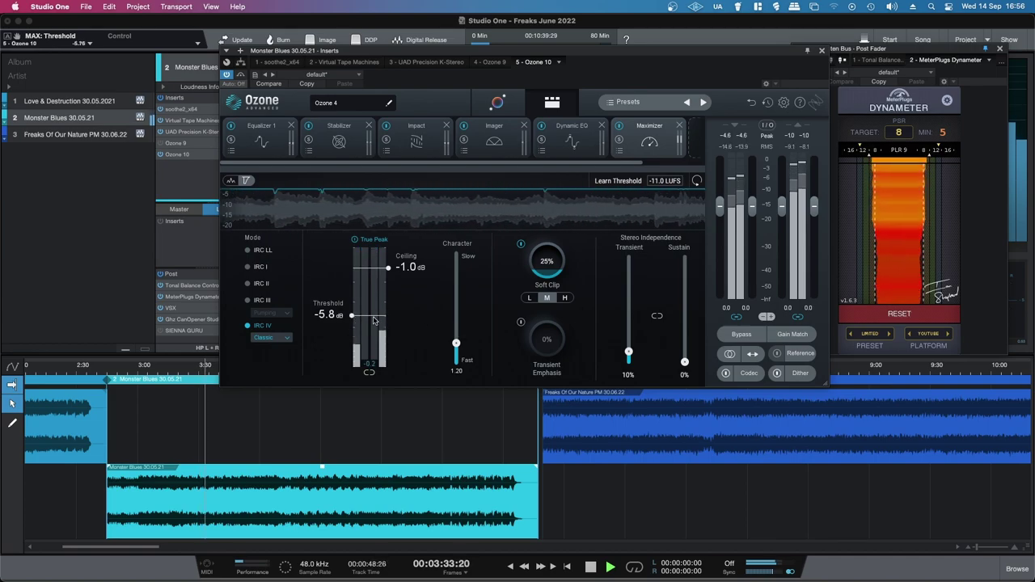
{"action": "left_click", "coordinate": [945, 149]}
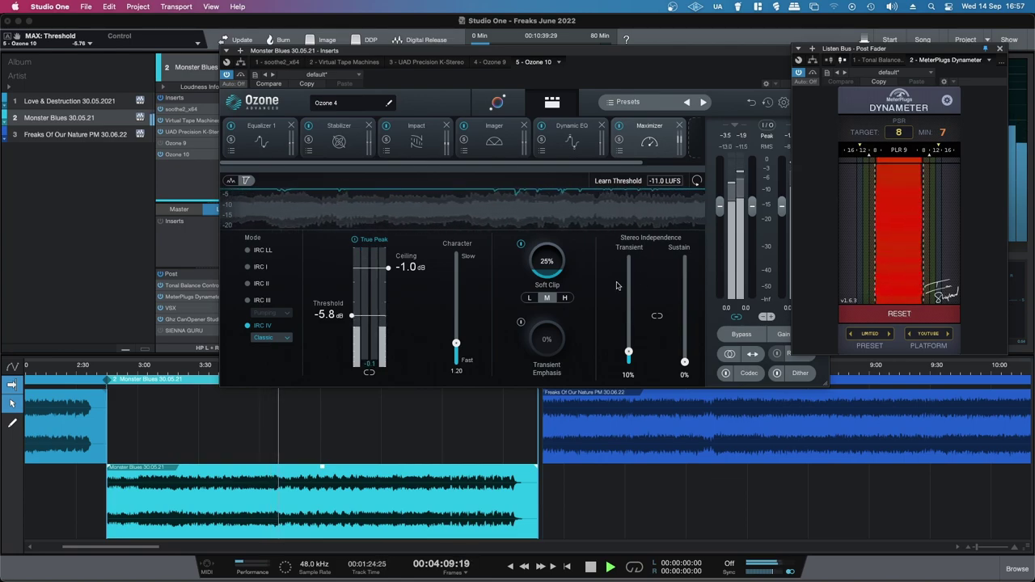
Step: Compare the Ozone 10 Maximizer with Soft Clip off and on, leave it enabled at 25%, and close the plug-in
{"action": "left_click", "coordinate": [521, 245]}
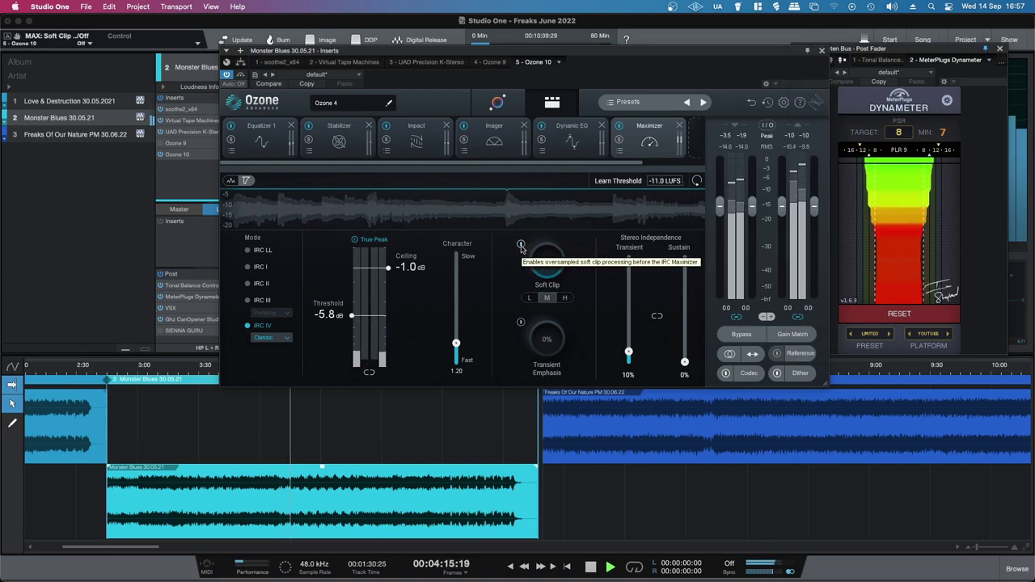
{"action": "left_click", "coordinate": [521, 245]}
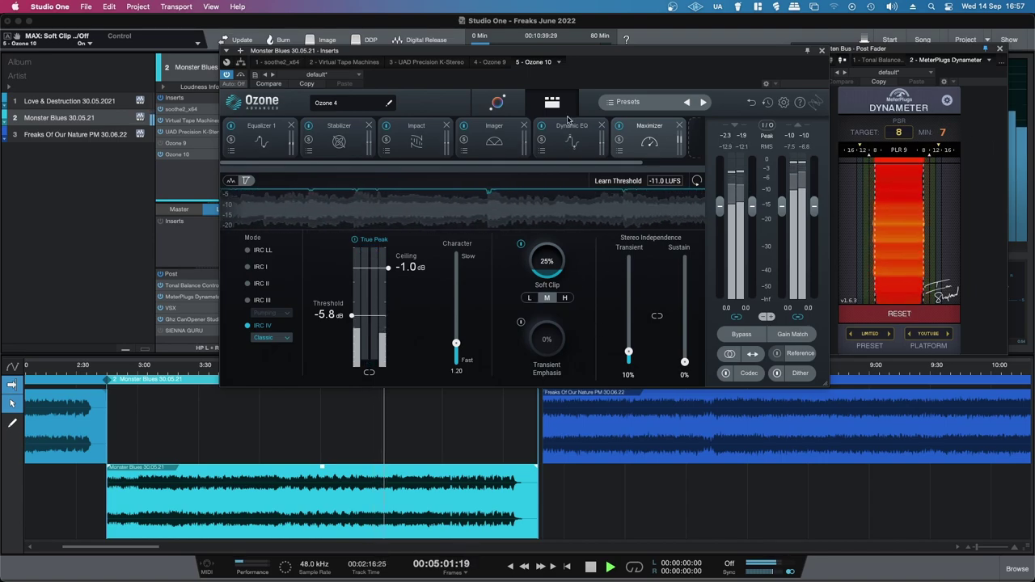
{"action": "left_click", "coordinate": [822, 51]}
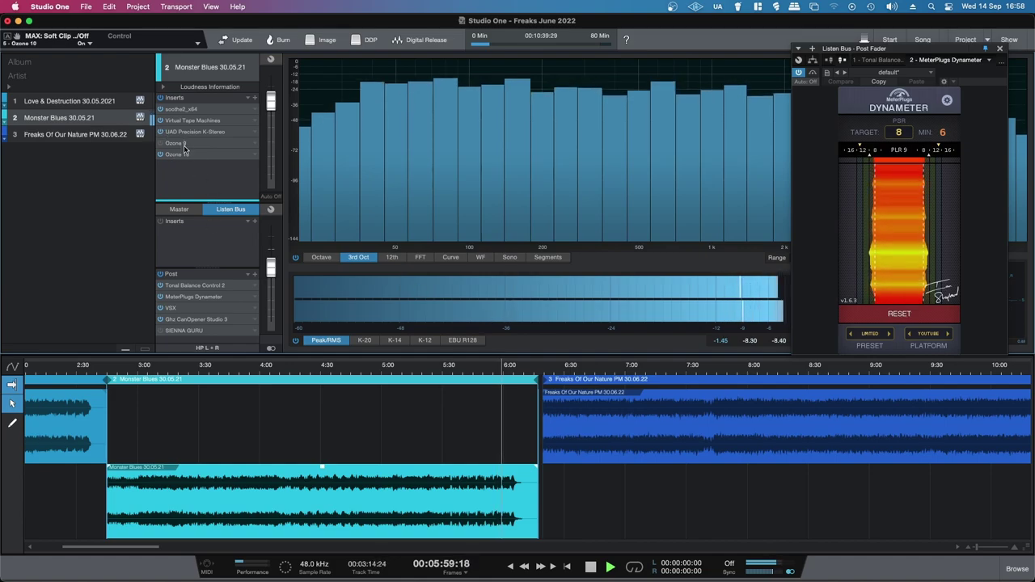
Step: Replay Monster Blues from about 4:17 through Ozone 10 and from about 3:40 through Ozone 9 to compare the masters
{"action": "left_click", "coordinate": [301, 366]}
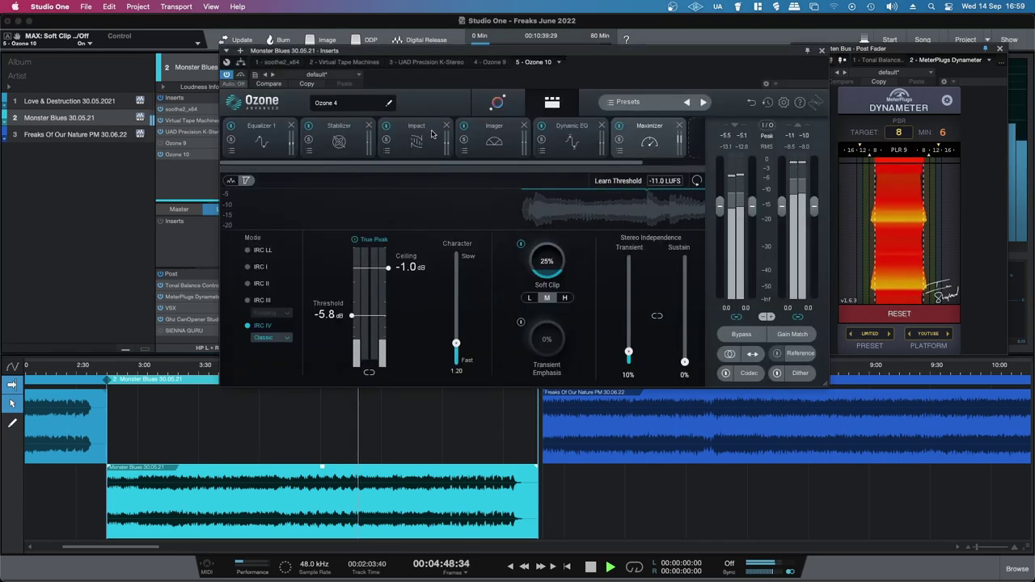
{"action": "left_click", "coordinate": [822, 51]}
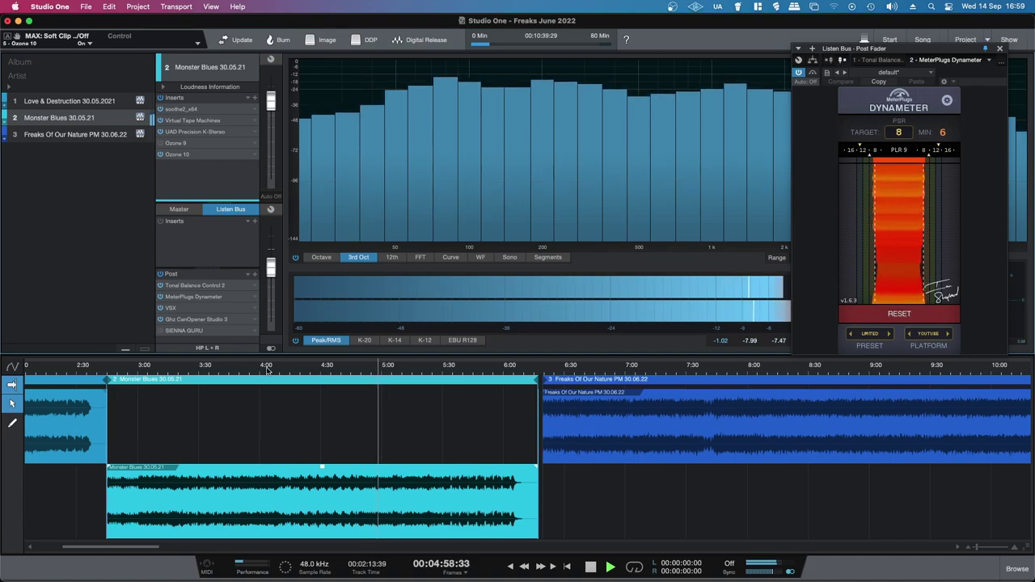
{"action": "left_click", "coordinate": [223, 369]}
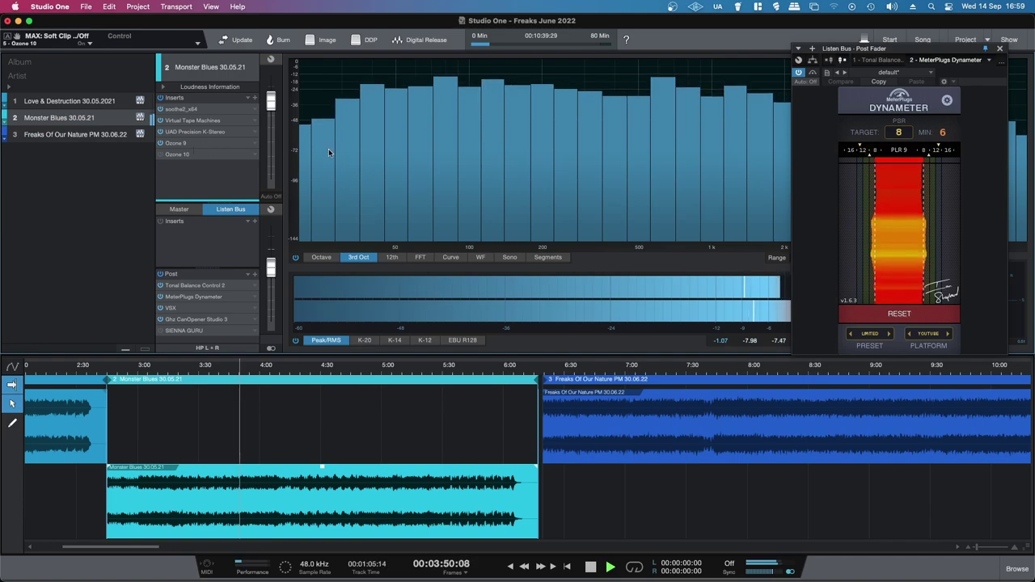
Step: In Monster Blues' Ozone 9, move Equalizer band 3 to 4639 Hz at -0.2 dB and set the Maximizer threshold to -6.5 dB
{"action": "double_click", "coordinate": [176, 142]}
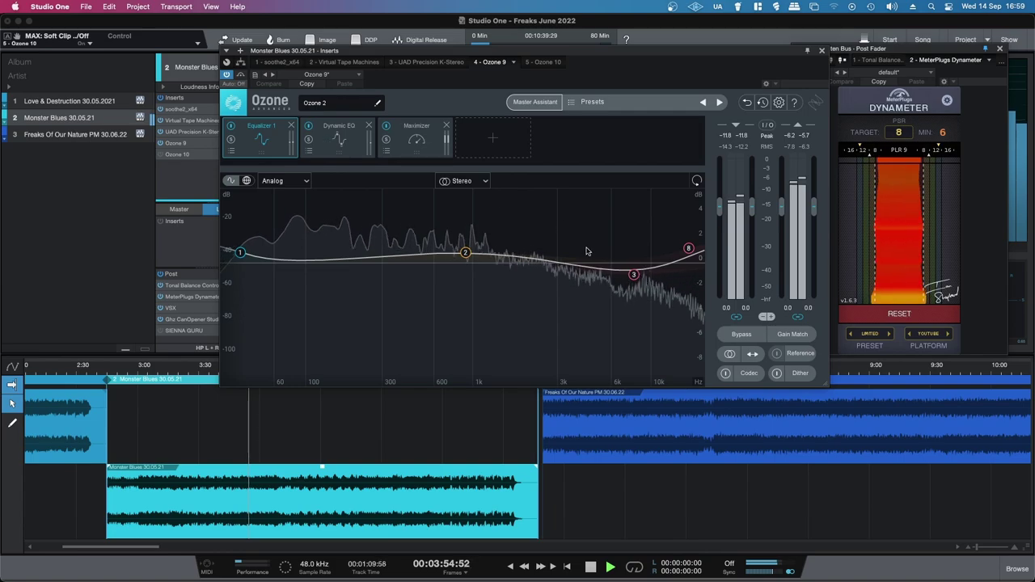
{"action": "left_click_drag", "start_coordinate": [635, 274], "coordinate": [593, 272]}
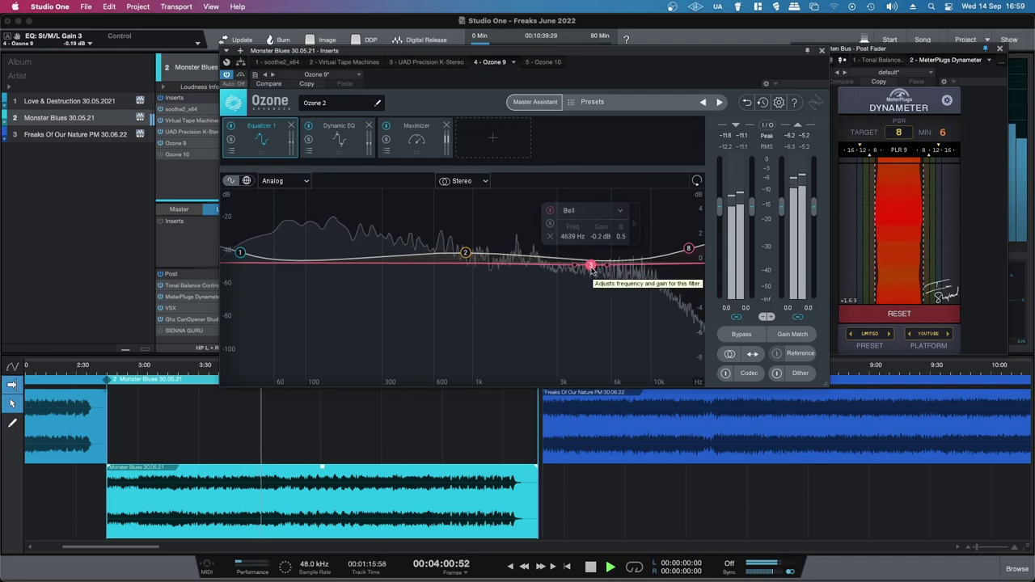
{"action": "left_click", "coordinate": [418, 138]}
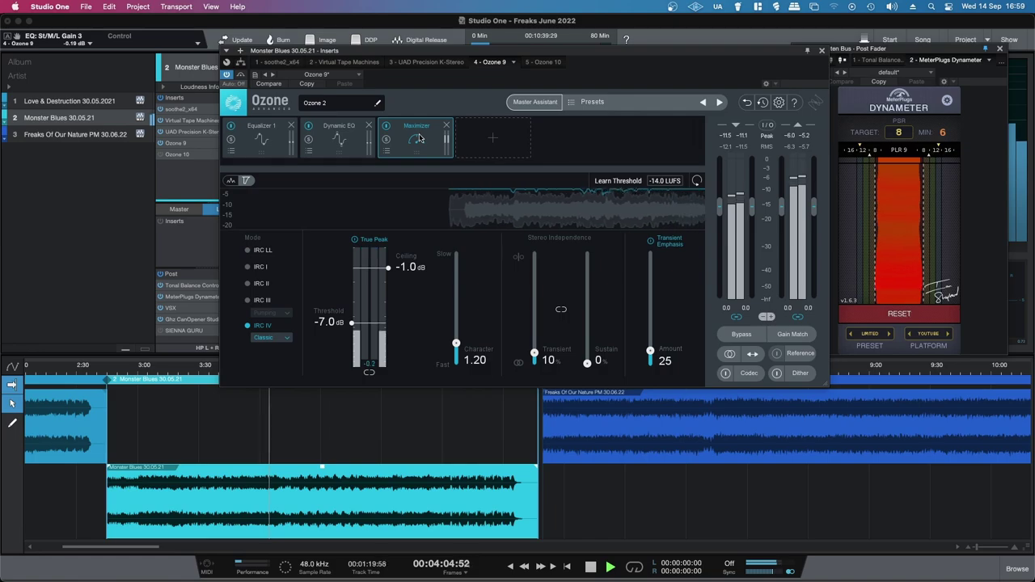
{"action": "left_click_drag", "start_coordinate": [352, 322], "coordinate": [353, 322]}
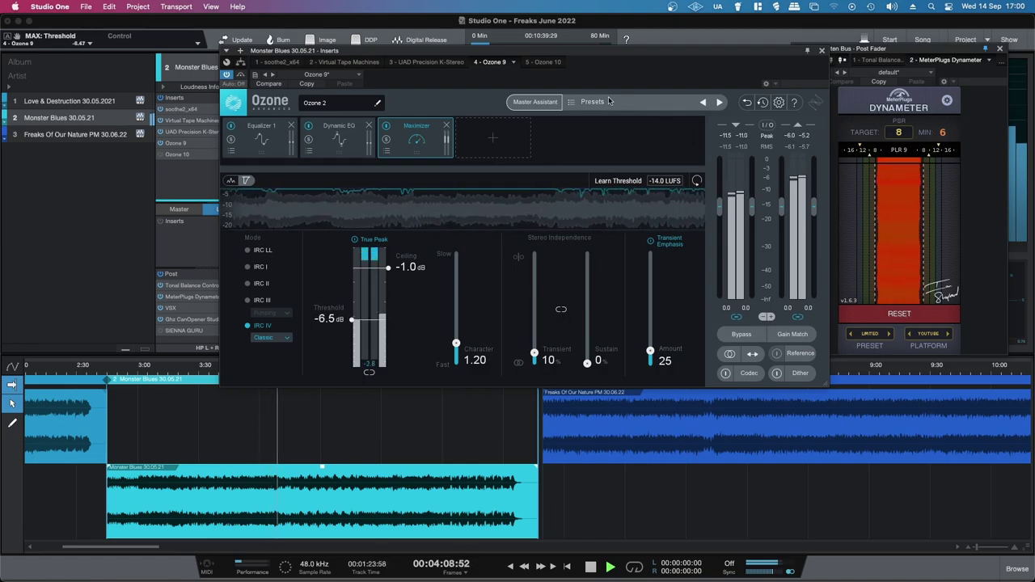
{"action": "left_click", "coordinate": [822, 50]}
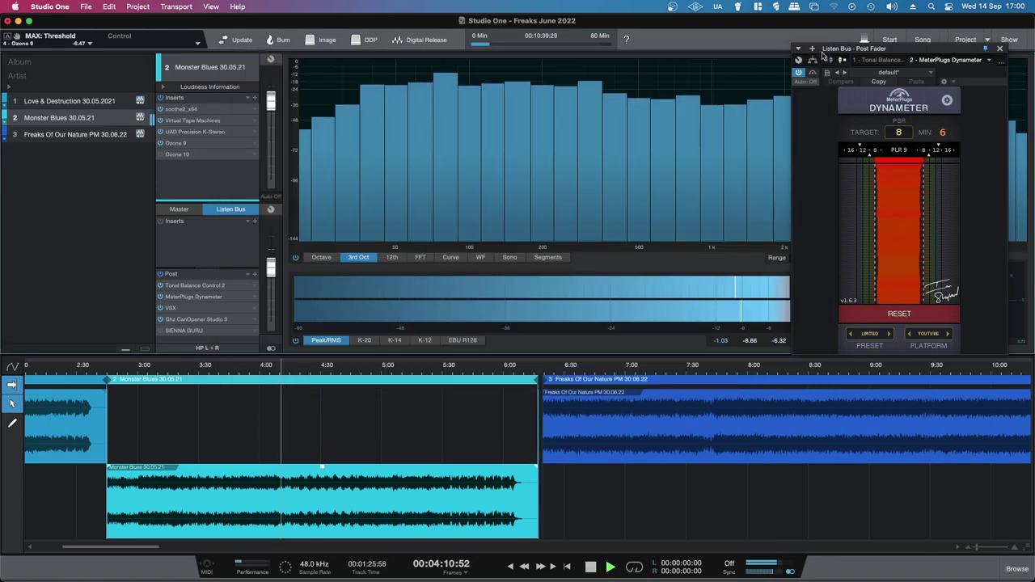
Step: While replaying Monster Blues from about 3:45, set Ozone 9's Maximizer threshold to -6.0 dB and reset Dynameter's minimum PSR reading
{"action": "left_click", "coordinate": [234, 371]}
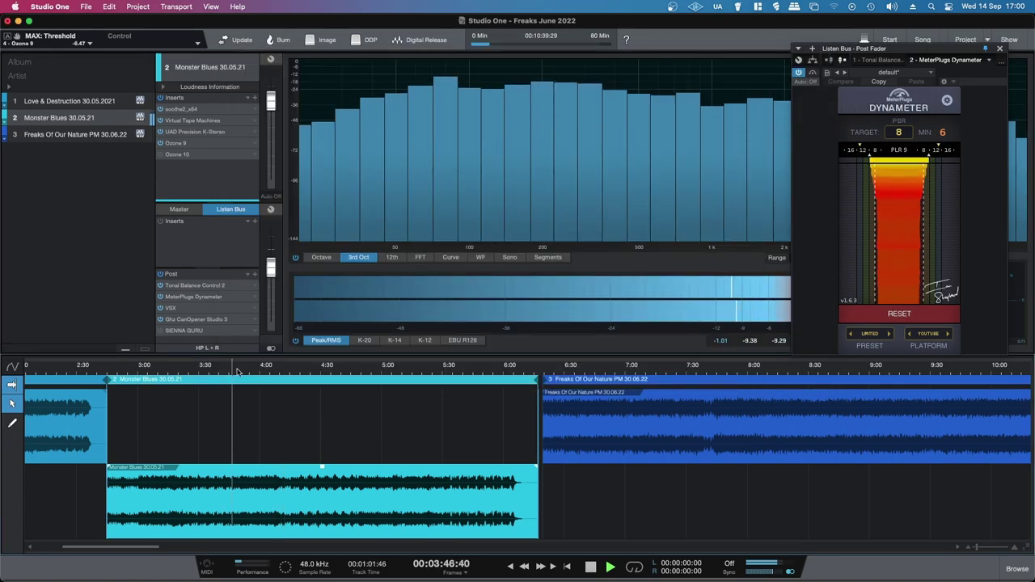
{"action": "left_click", "coordinate": [160, 153]}
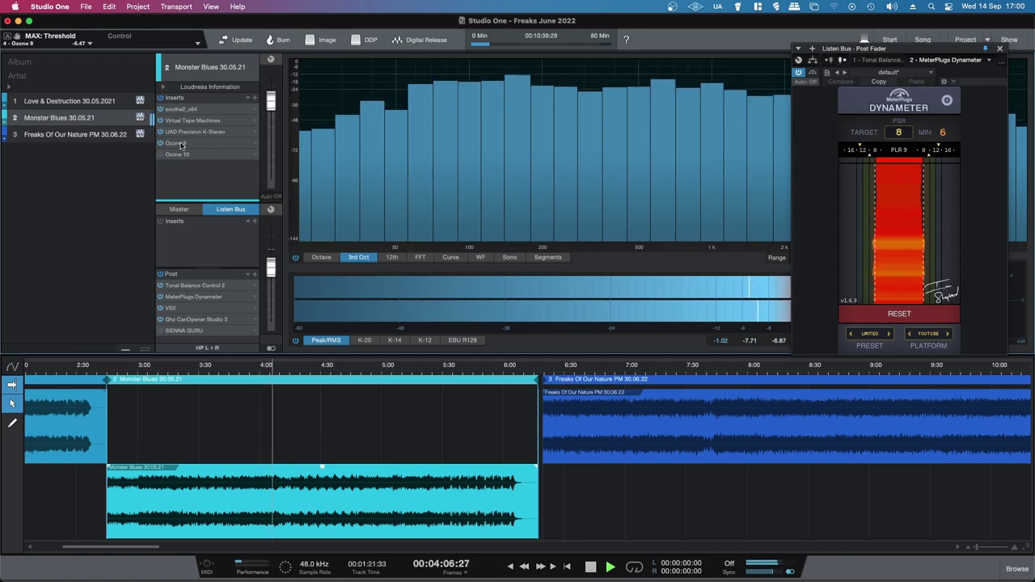
{"action": "left_click", "coordinate": [252, 152]}
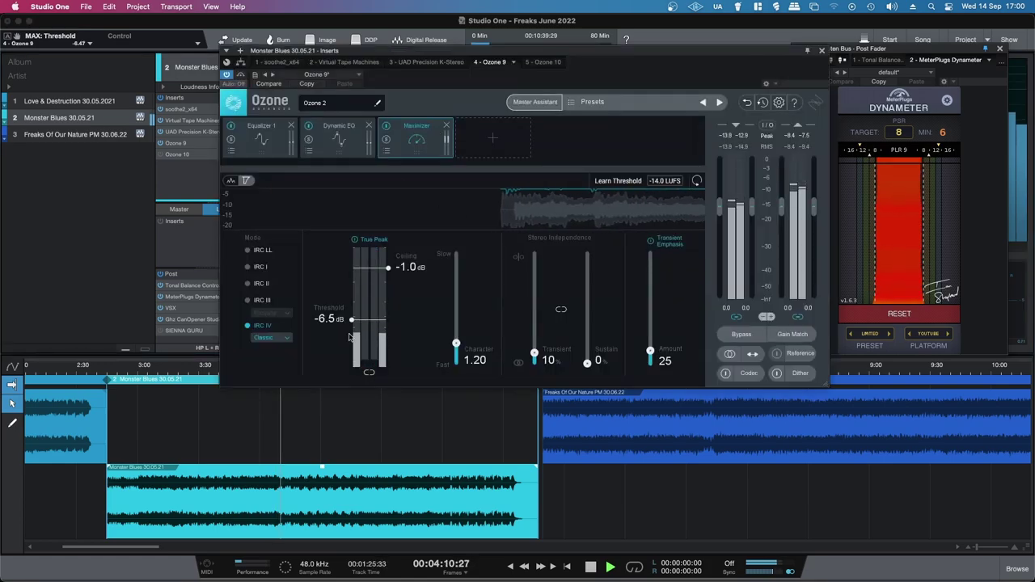
{"action": "left_click_drag", "start_coordinate": [352, 321], "coordinate": [352, 316]}
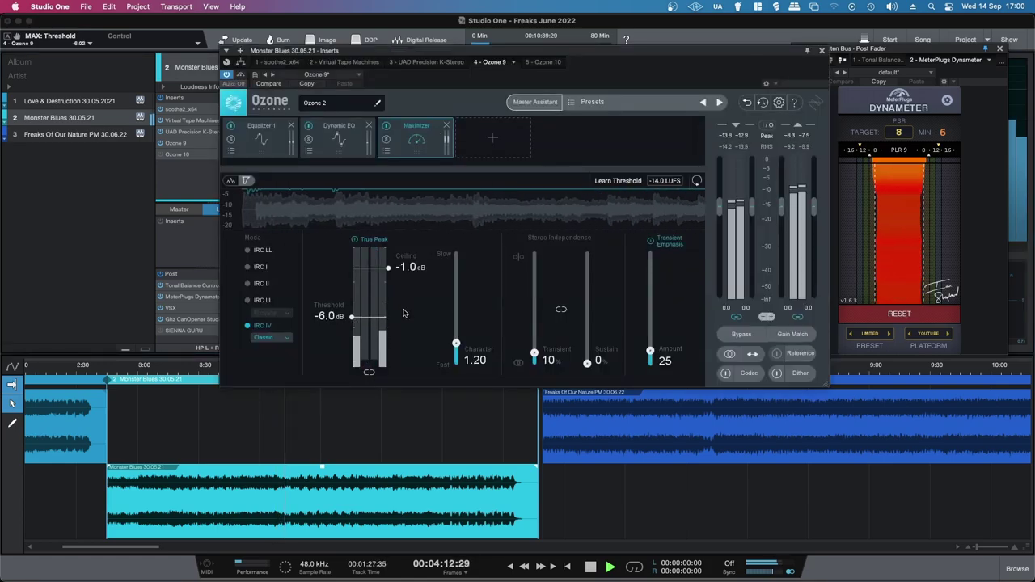
{"action": "left_click_drag", "start_coordinate": [942, 136], "coordinate": [953, 151]}
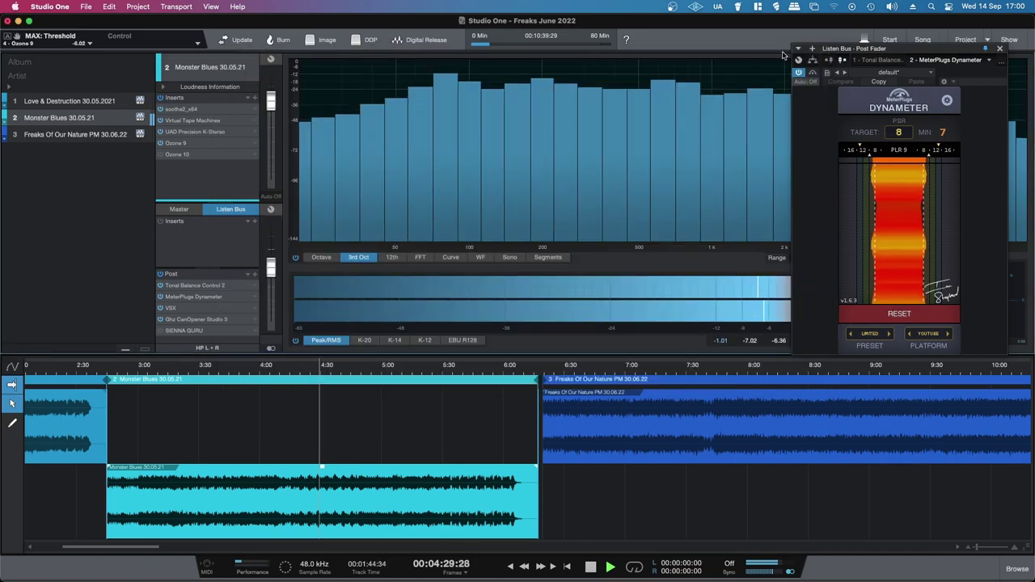
{"action": "left_click", "coordinate": [781, 50]}
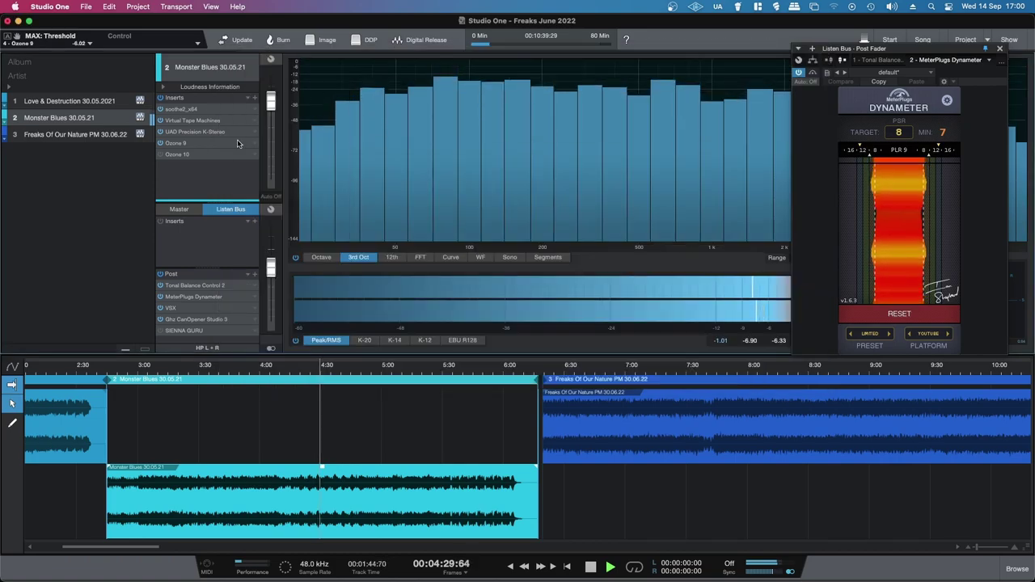
Step: Switch Monster Blues from Ozone 9 to Ozone 10 to compare the masters, and stop playback
{"action": "left_click", "coordinate": [161, 144]}
{"action": "left_click", "coordinate": [161, 154]}
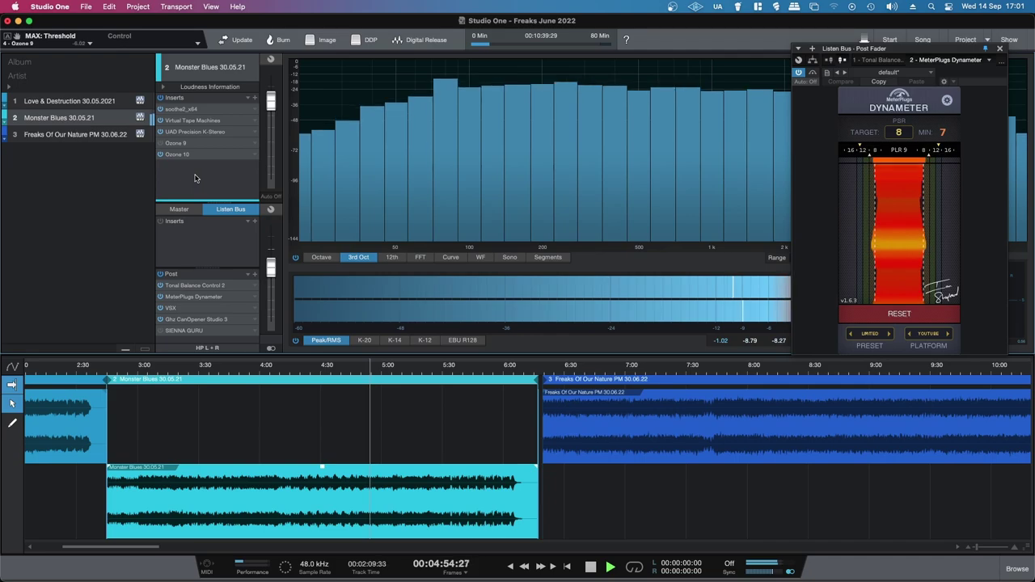
{"action": "key", "text": "space"}
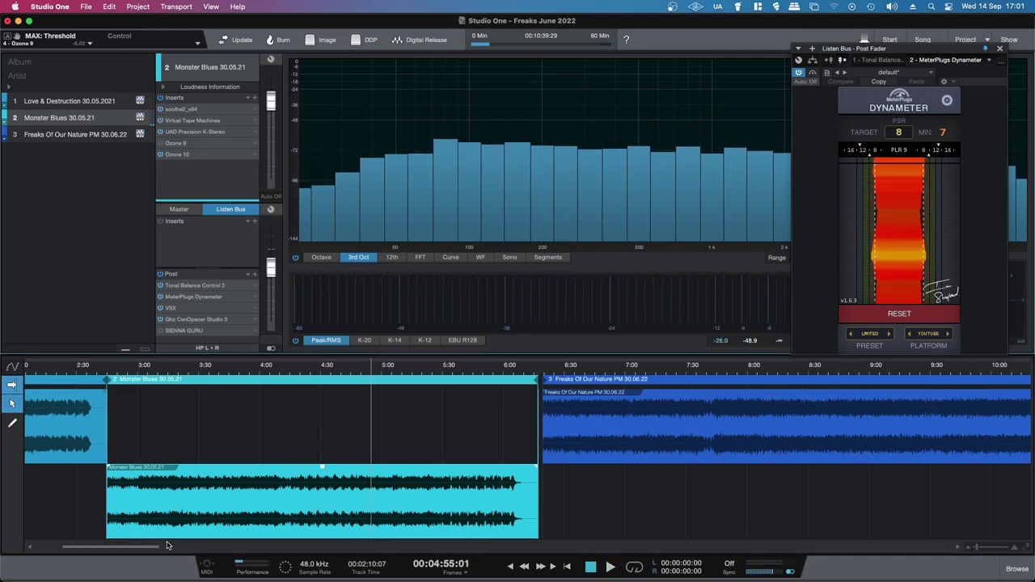
Step: Select the Freaks Of Our Nature track, bypass the Maximizer module inside its Ozone 10, and close the plug-in
{"action": "scroll", "coordinate": [167, 546], "scroll_direction": "right", "scroll_amount": 10}
{"action": "scroll", "coordinate": [188, 558], "scroll_direction": "left", "scroll_amount": 2}
{"action": "left_click", "coordinate": [275, 429]}
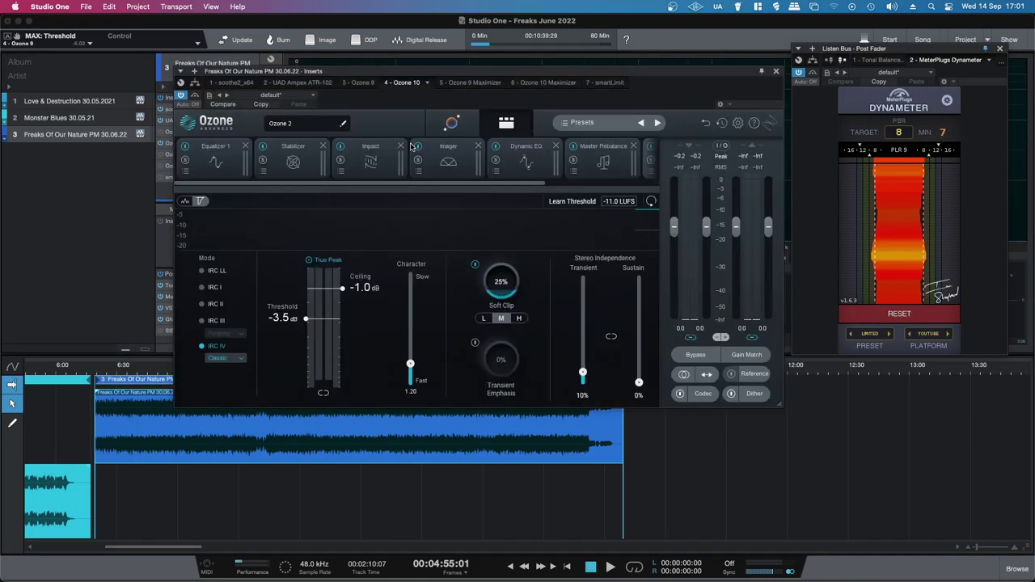
{"action": "scroll", "coordinate": [475, 188], "scroll_direction": "right", "scroll_amount": 5}
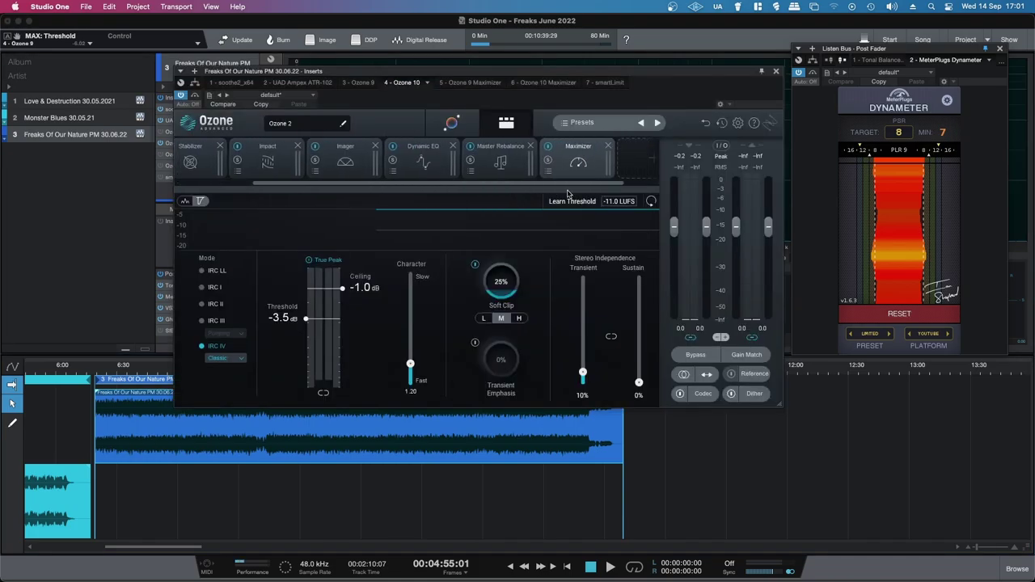
{"action": "left_click", "coordinate": [513, 146]}
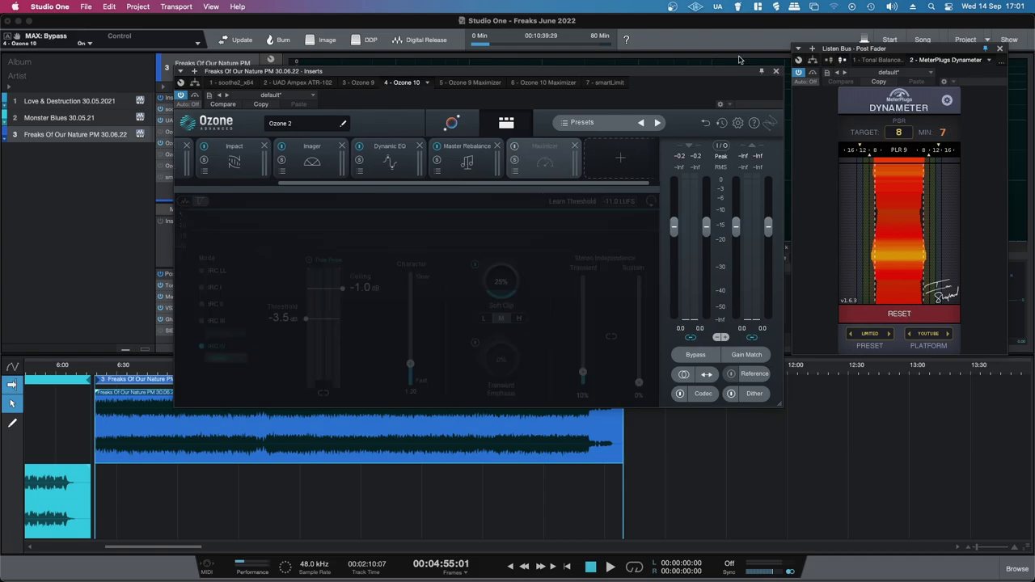
{"action": "left_click", "coordinate": [777, 72]}
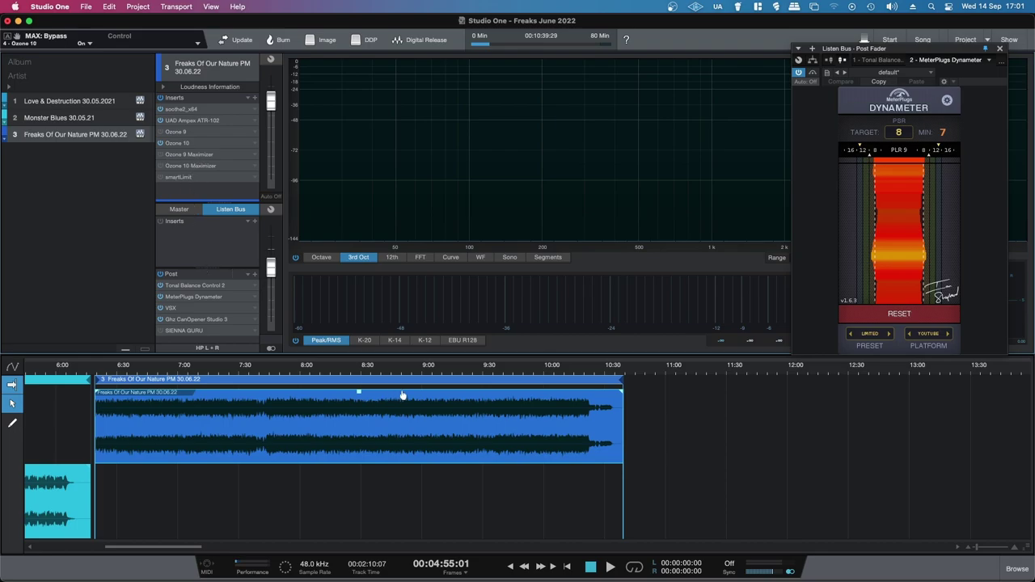
Step: Review the settings of the Ozone 9 Maximizer, Ozone 10 Maximizer and smartLimit inserts on Freaks Of Our Nature, closing each plug-in
{"action": "left_click", "coordinate": [191, 156]}
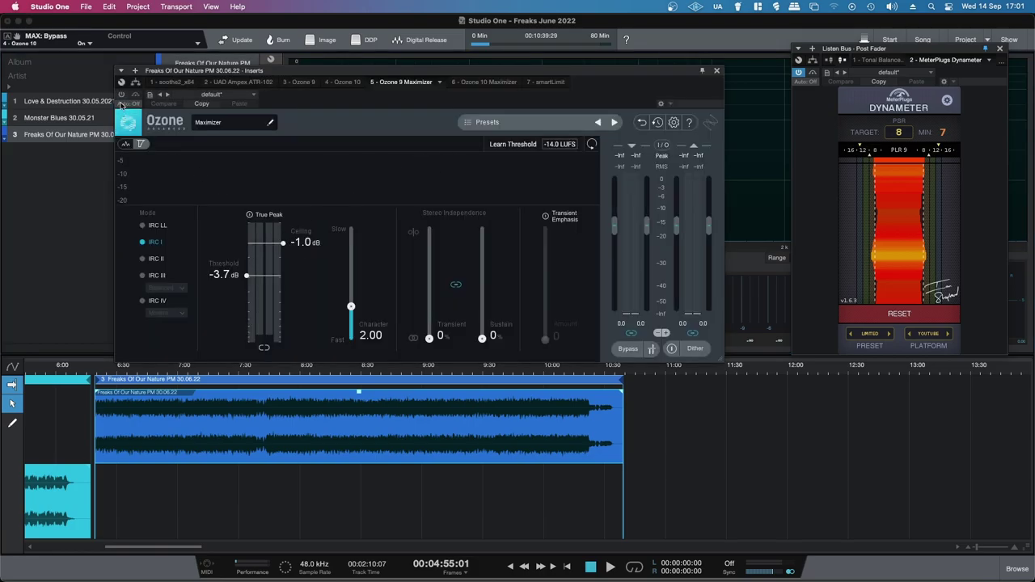
{"action": "left_click", "coordinate": [716, 71]}
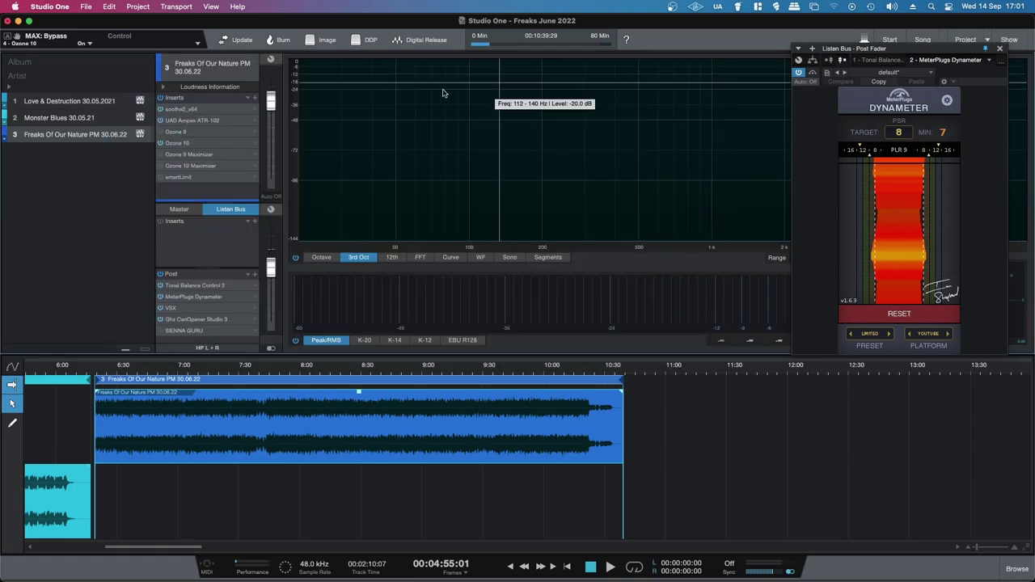
{"action": "left_click", "coordinate": [181, 166]}
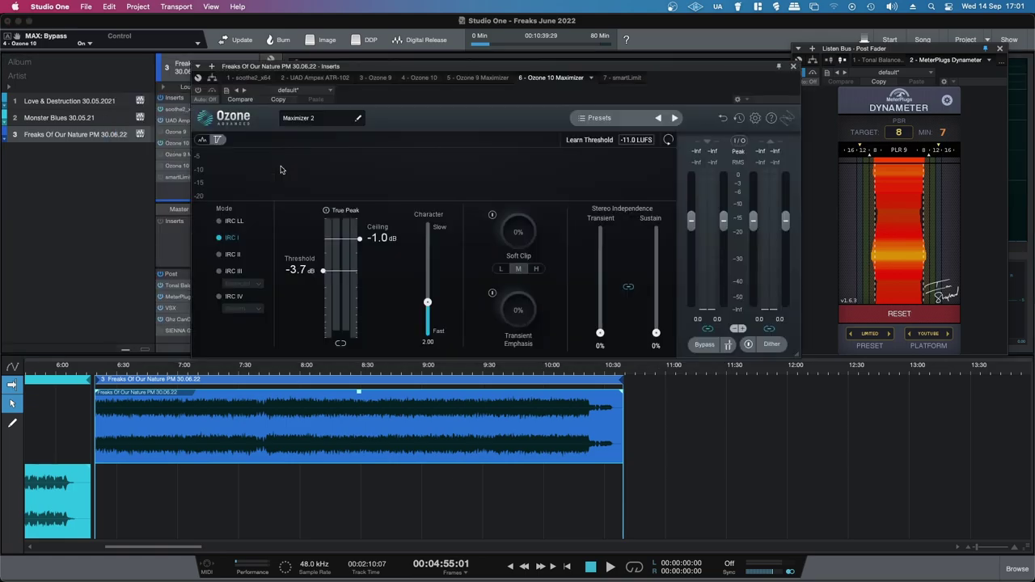
{"action": "left_click", "coordinate": [793, 68]}
{"action": "left_click", "coordinate": [215, 177]}
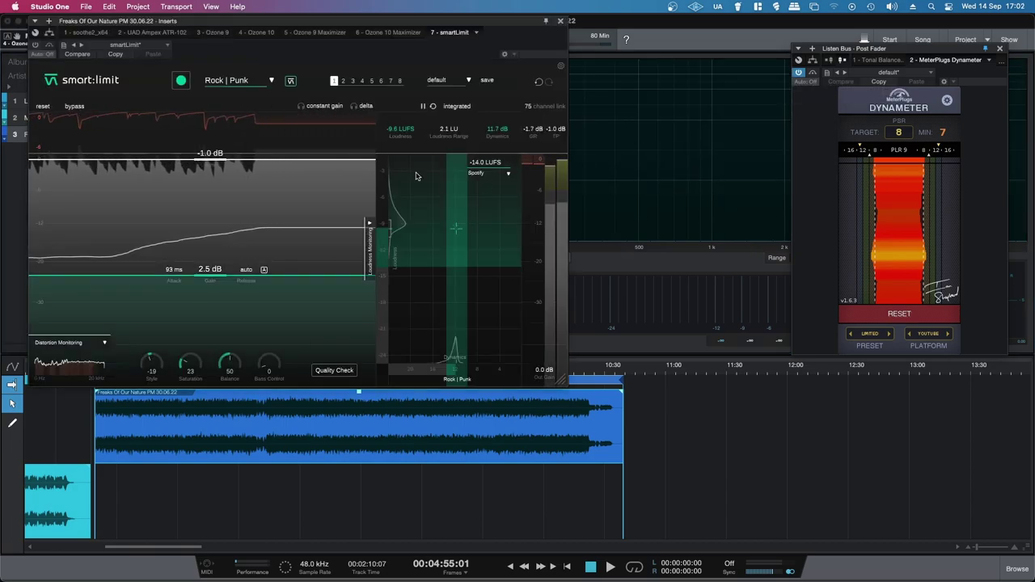
{"action": "left_click", "coordinate": [559, 23]}
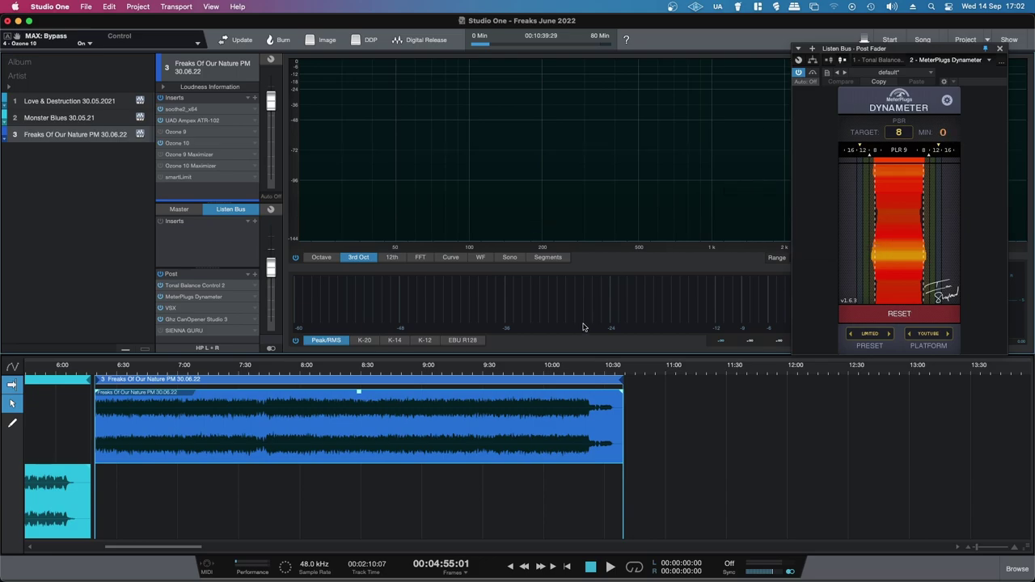
{"action": "double_click", "coordinate": [188, 166]}
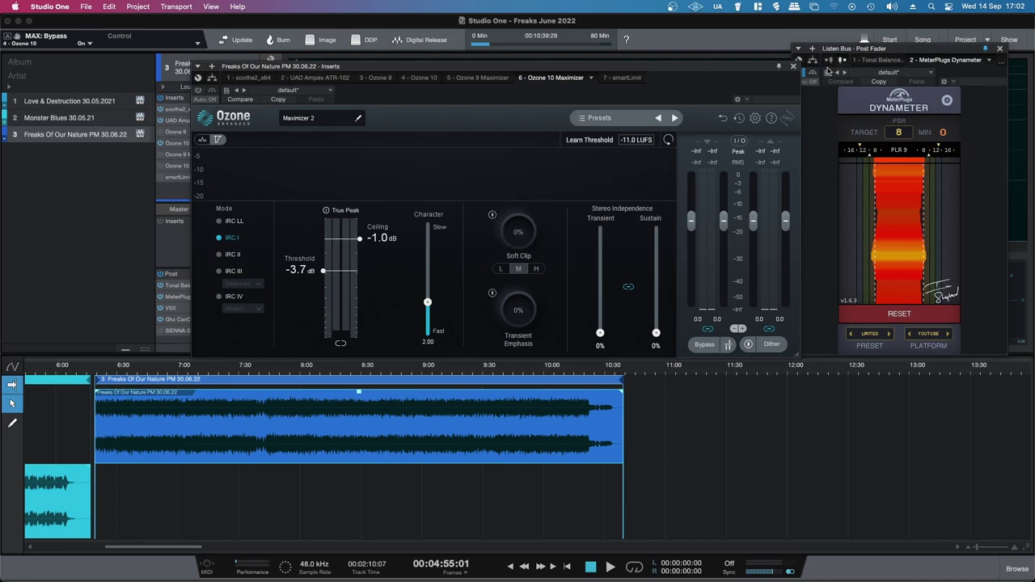
{"action": "left_click", "coordinate": [794, 67]}
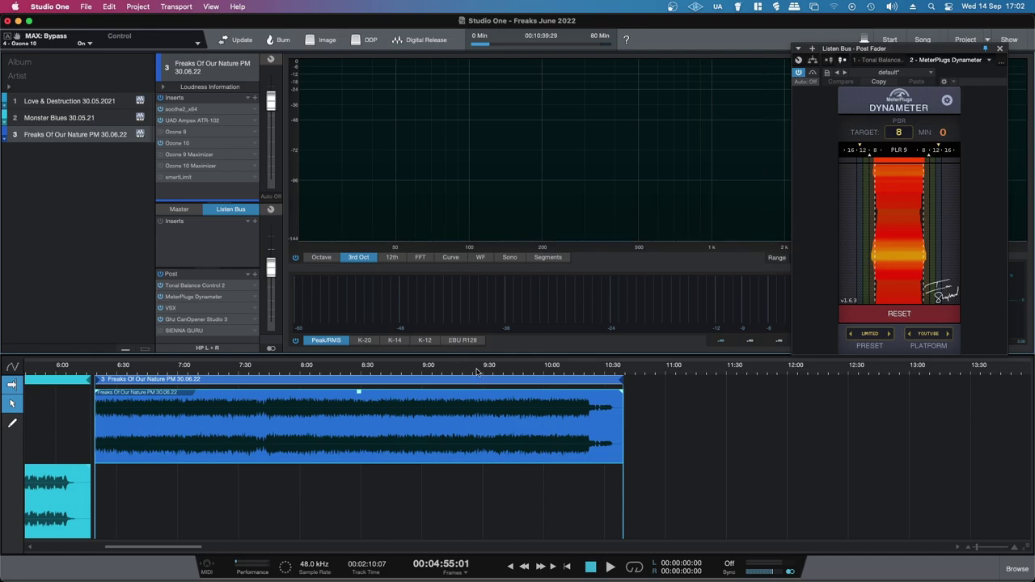
Step: Play Freaks Of Our Nature from about 9:40 and replay the section while comparing the Ozone 10 Maximizer with smartLimit
{"action": "left_click", "coordinate": [501, 370]}
{"action": "key", "text": "space"}
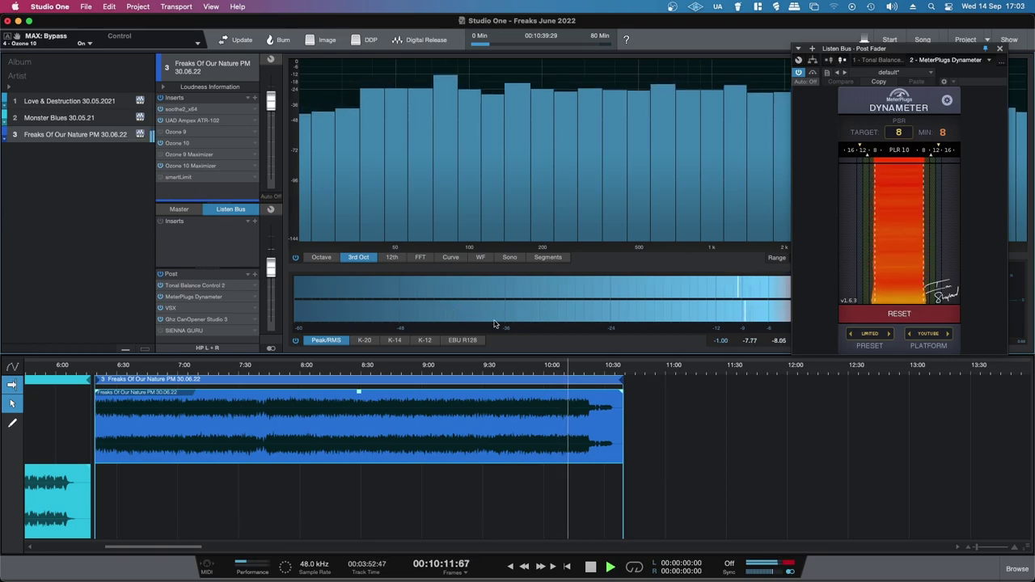
{"action": "left_click", "coordinate": [504, 368]}
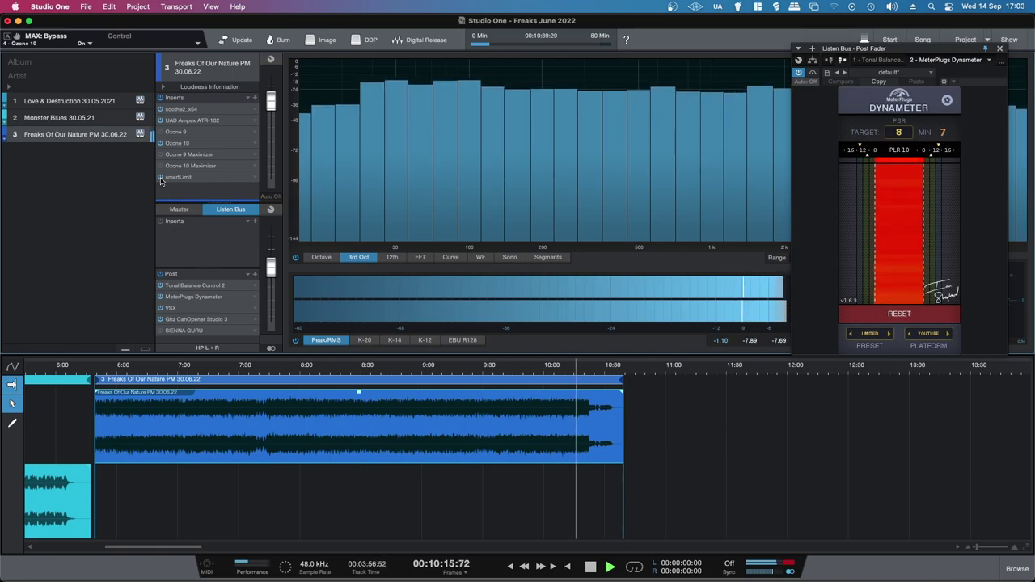
{"action": "left_click", "coordinate": [525, 369]}
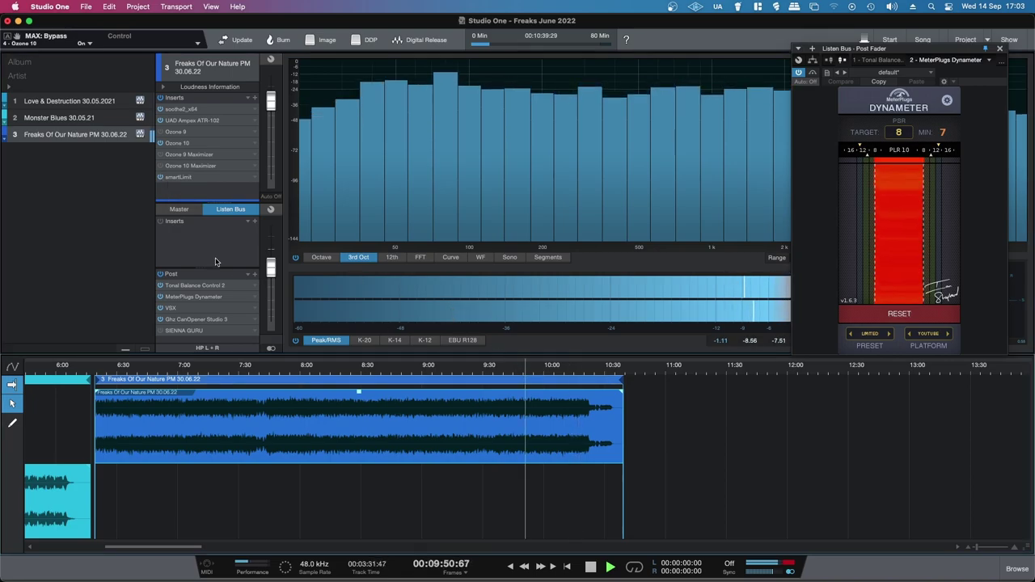
Step: Examine smartLimit's saturation and limiting settings during playback, move its window clear of the screen edge and close it
{"action": "left_click", "coordinate": [179, 176]}
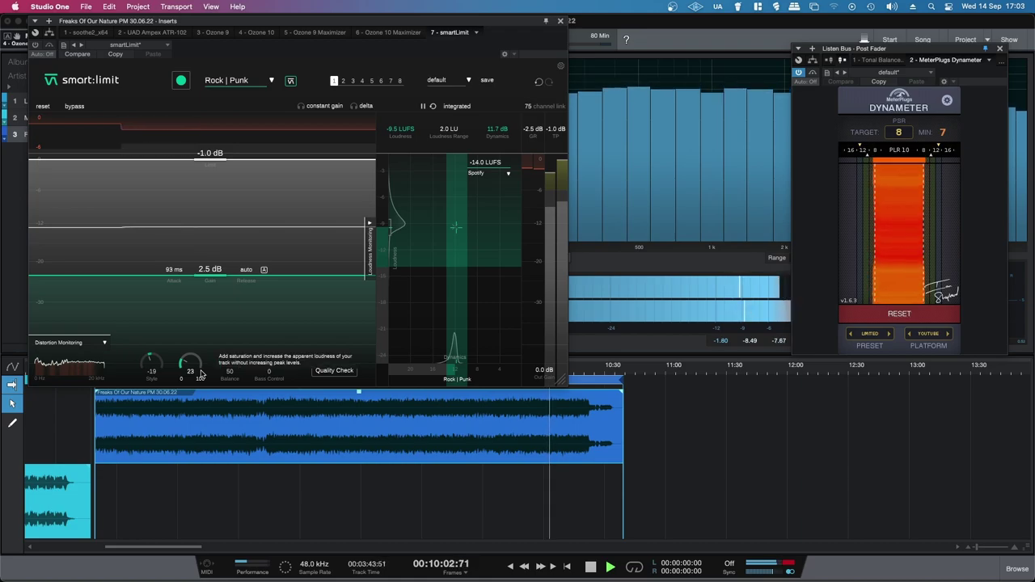
{"action": "left_click_drag", "start_coordinate": [225, 25], "coordinate": [335, 52]}
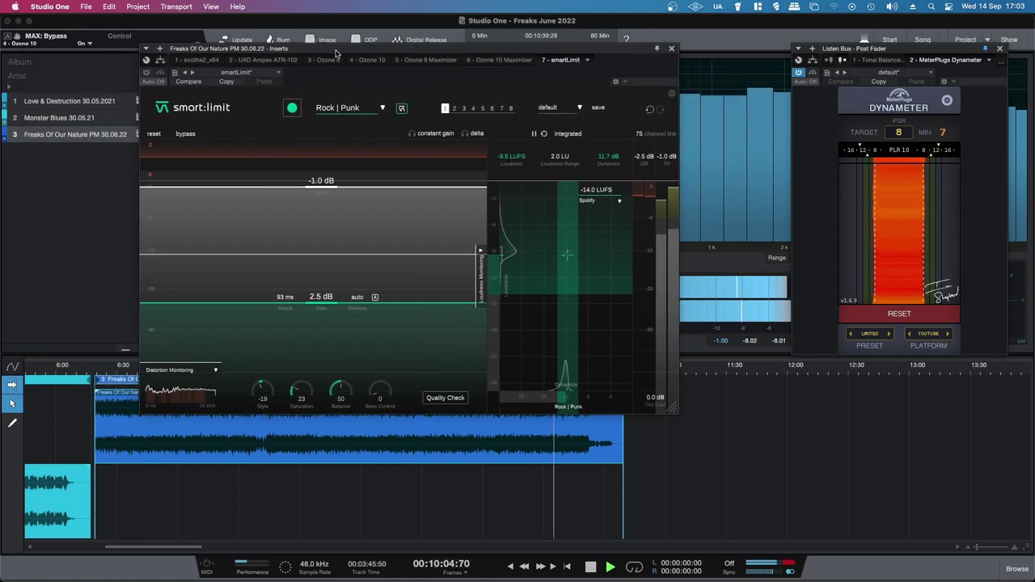
{"action": "left_click", "coordinate": [672, 50]}
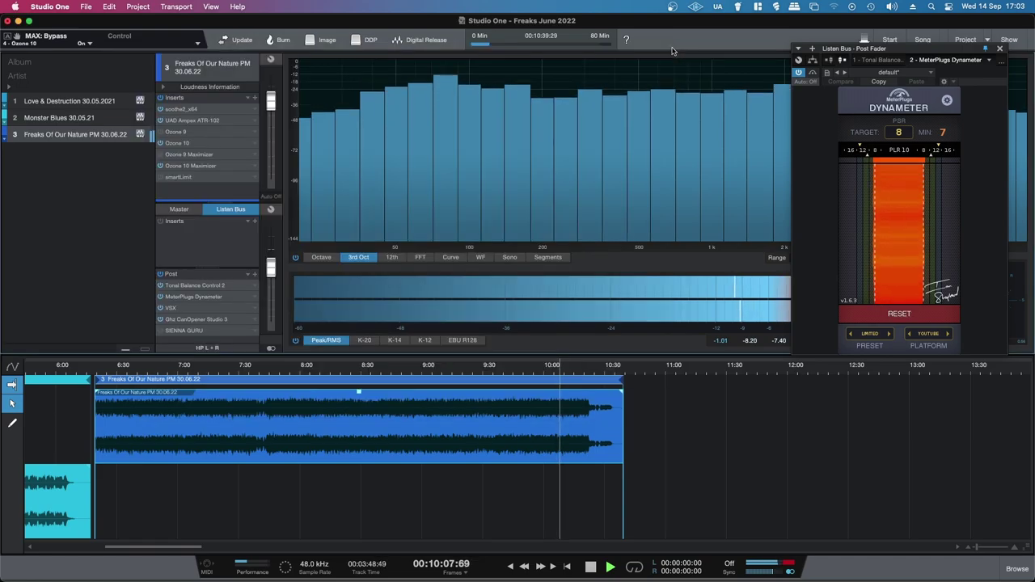
Step: Enable Soft Clip at 25% in the Ozone 10 Maximizer, restart playback from about 9:40 and close the plug-in
{"action": "left_click", "coordinate": [213, 166]}
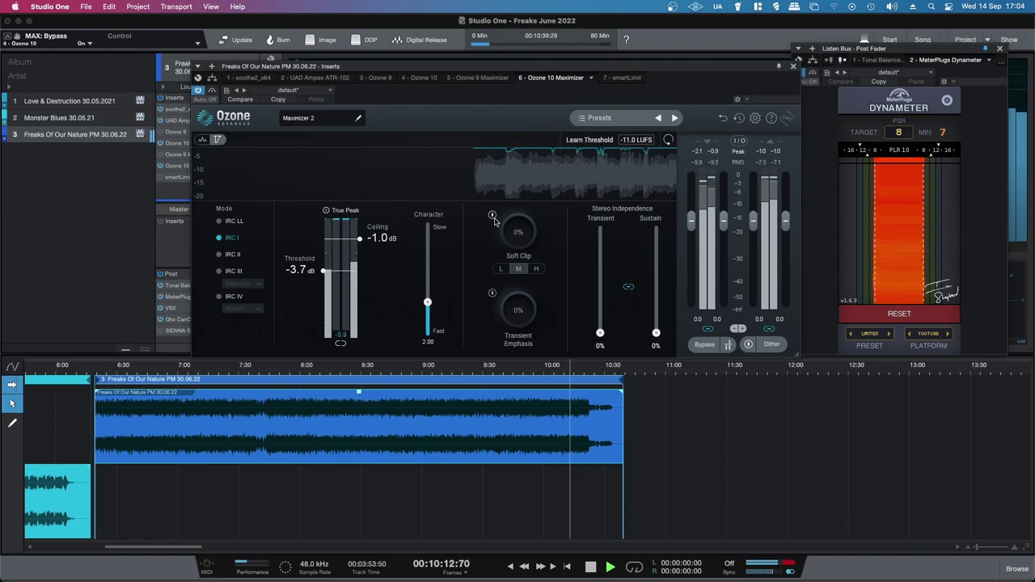
{"action": "left_click_drag", "start_coordinate": [518, 237], "coordinate": [521, 206]}
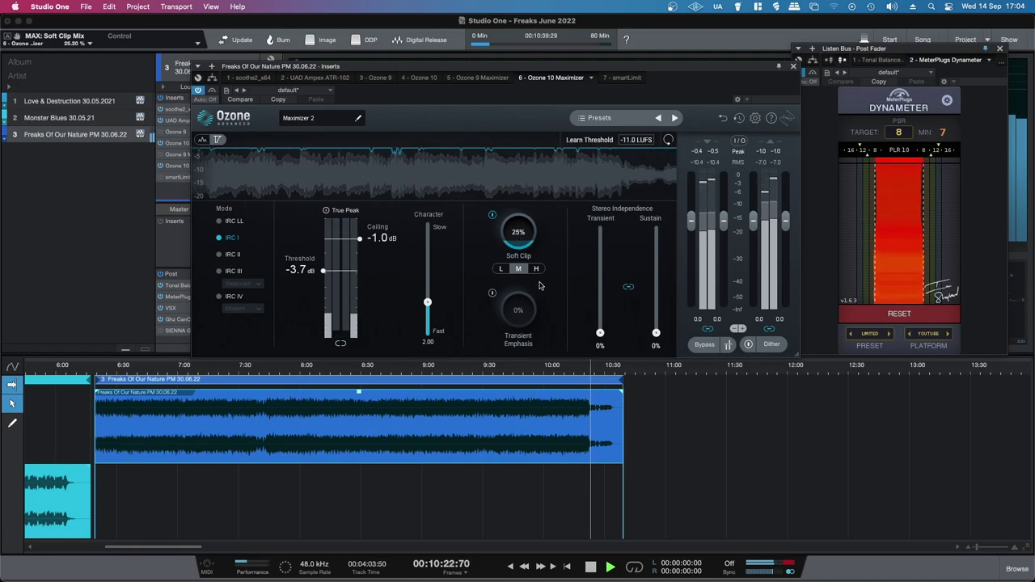
{"action": "left_click", "coordinate": [506, 408]}
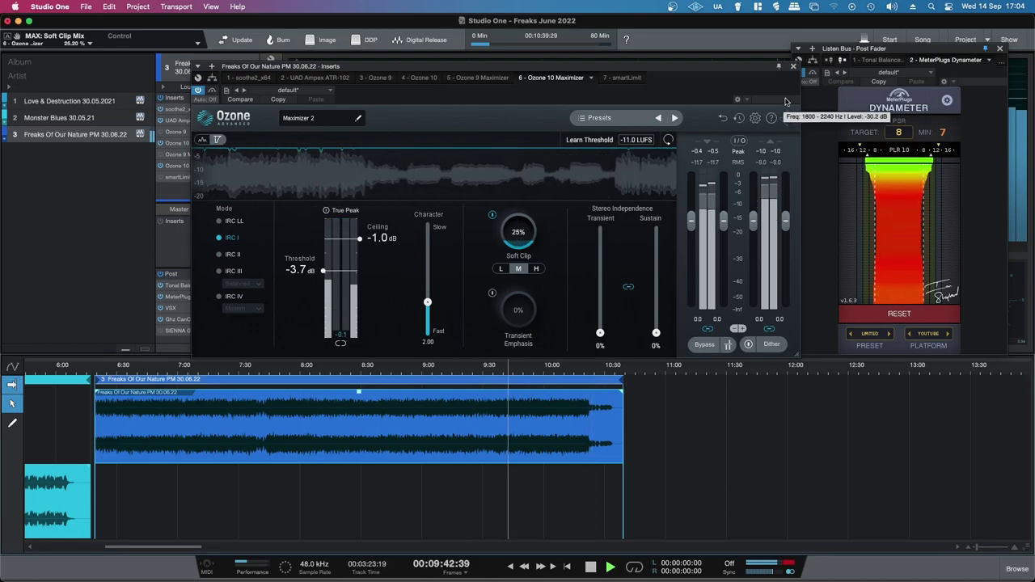
{"action": "left_click", "coordinate": [794, 67]}
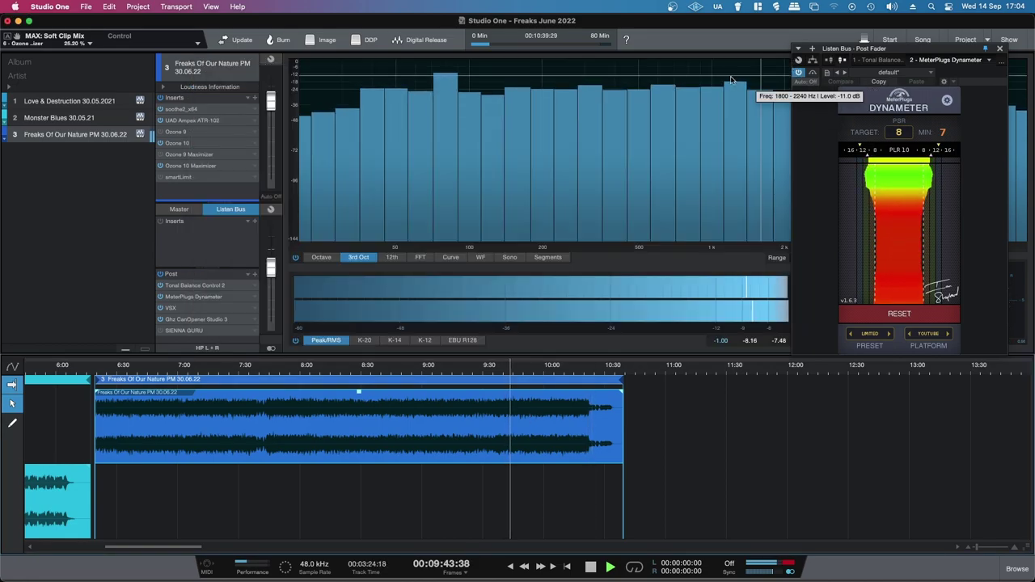
Step: Set smartLimit's Saturation to 55 during playback and close the plug-in
{"action": "left_click", "coordinate": [179, 177]}
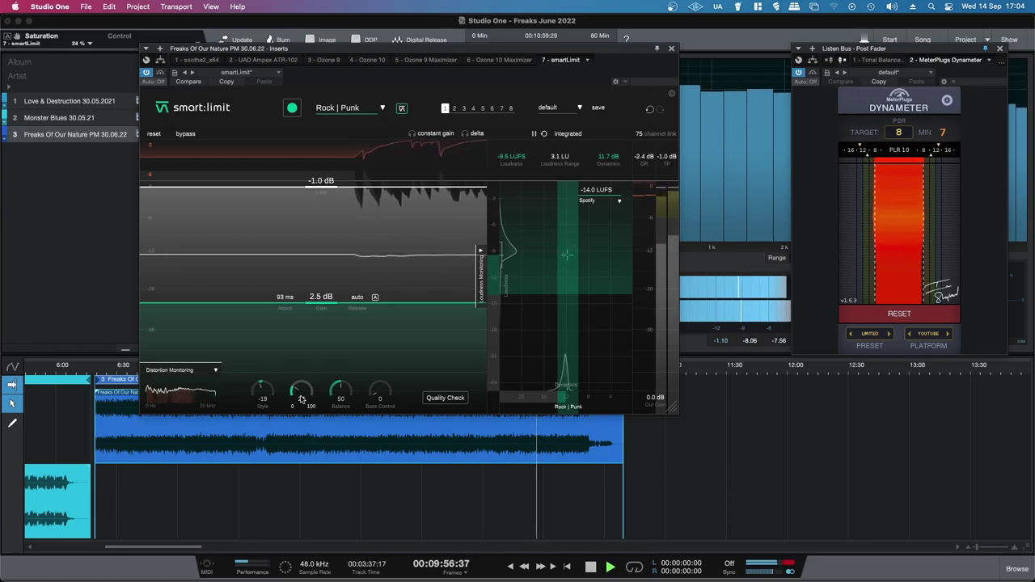
{"action": "left_click_drag", "start_coordinate": [300, 398], "coordinate": [292, 358]}
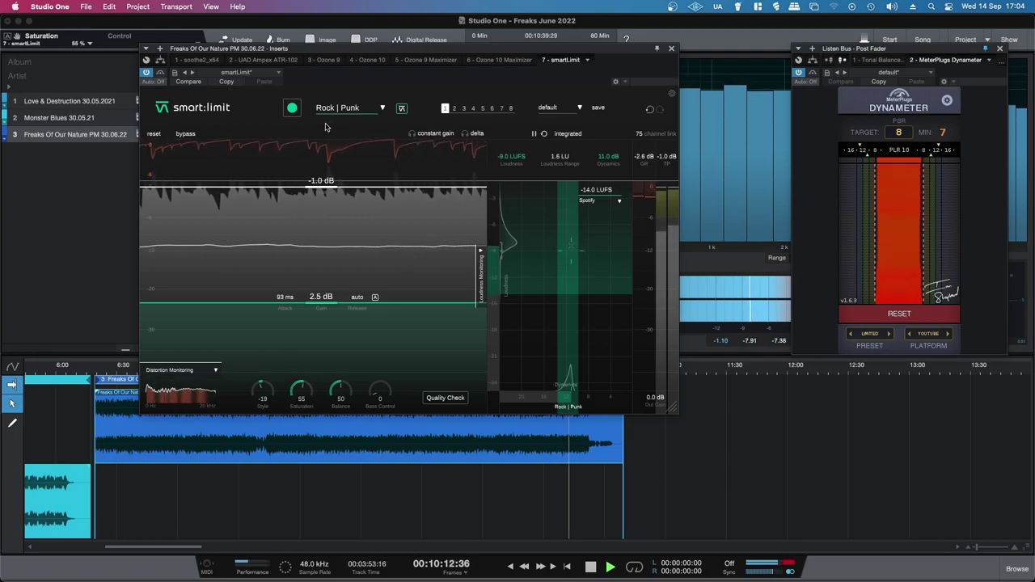
{"action": "left_click", "coordinate": [672, 50]}
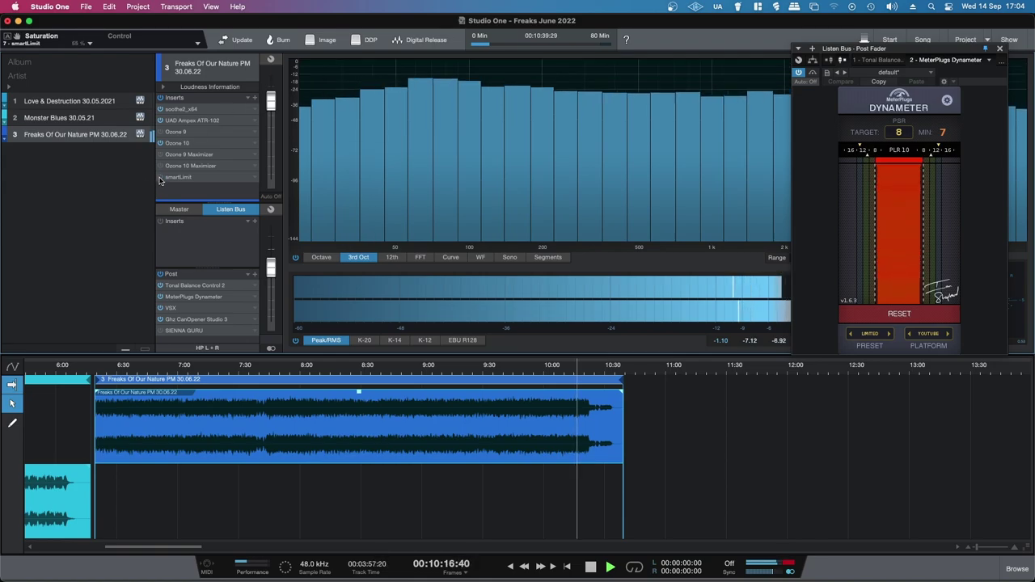
Step: Compare smartLimit with the Ozone 10 Maximizer while playing Freaks Of Our Nature from about 9:40, 7:27, 7:44 and 8:03
{"action": "mouse_move", "coordinate": [306, 303]}
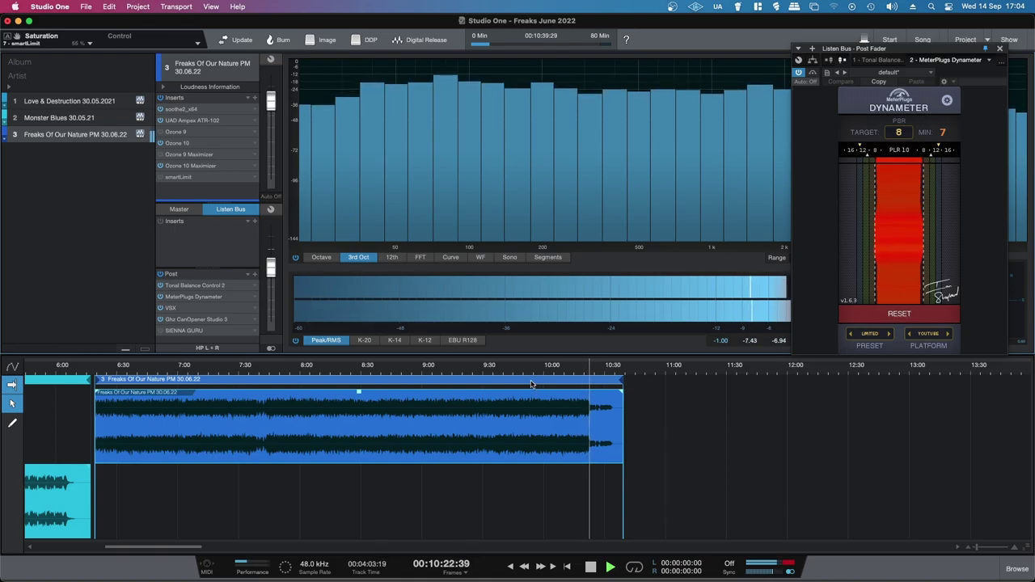
{"action": "left_click", "coordinate": [503, 368]}
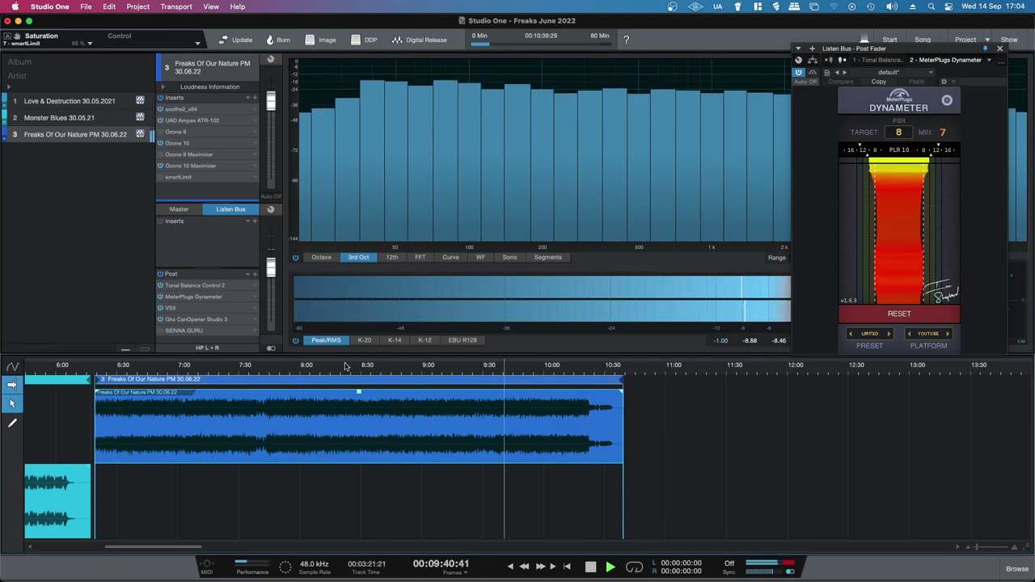
{"action": "left_click", "coordinate": [233, 378]}
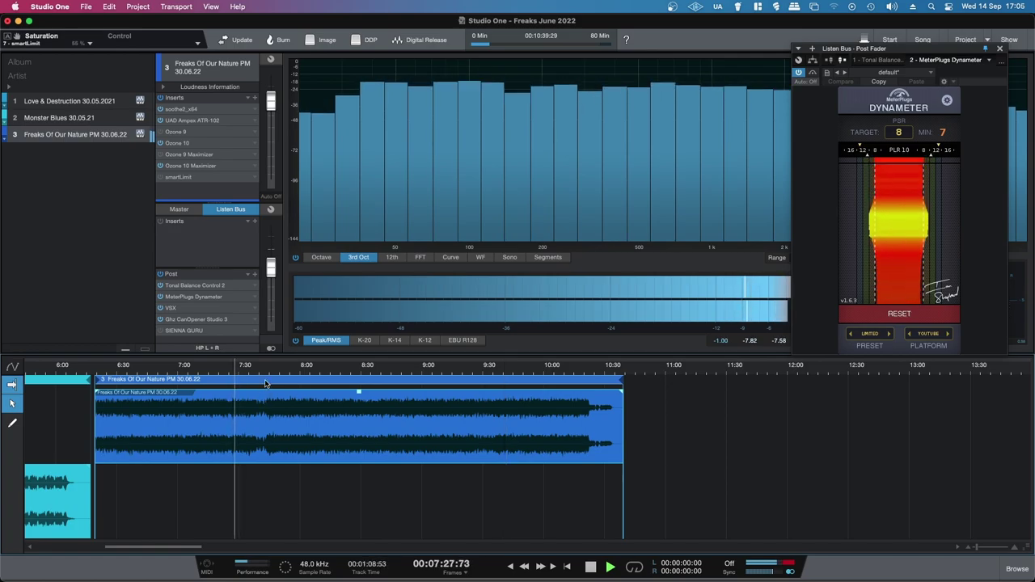
{"action": "left_click", "coordinate": [266, 372]}
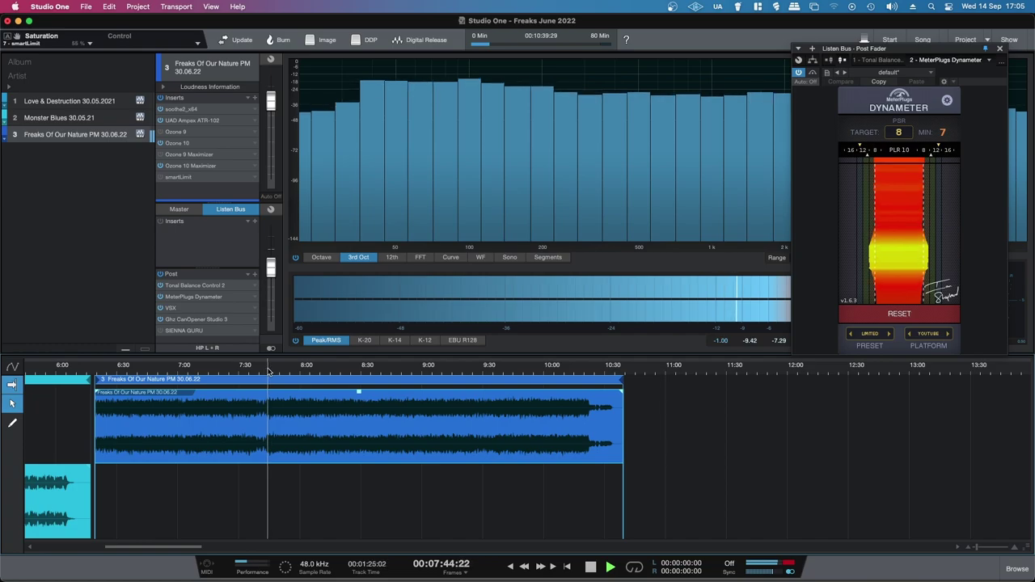
{"action": "left_click", "coordinate": [309, 372]}
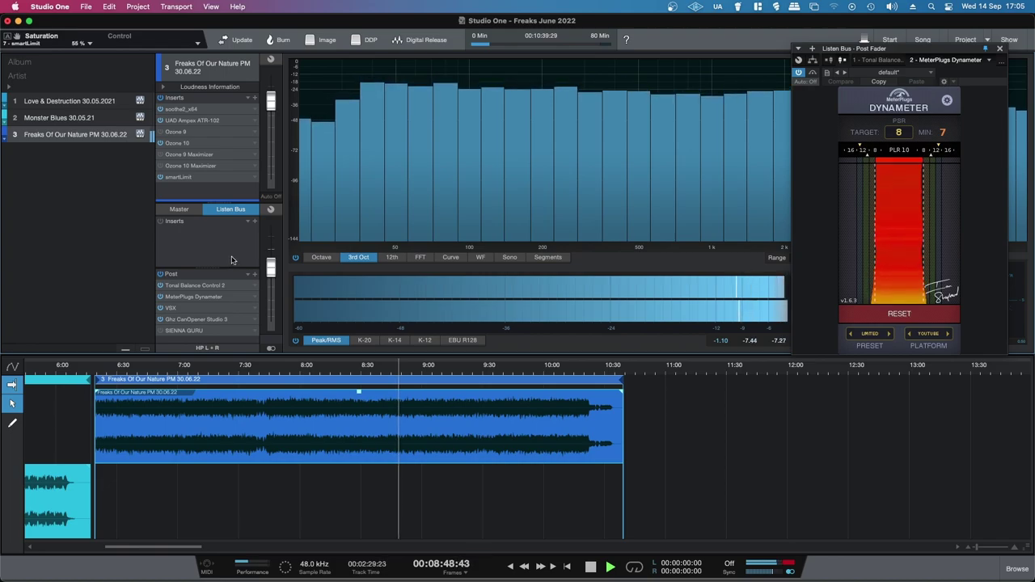
{"action": "left_click", "coordinate": [160, 178]}
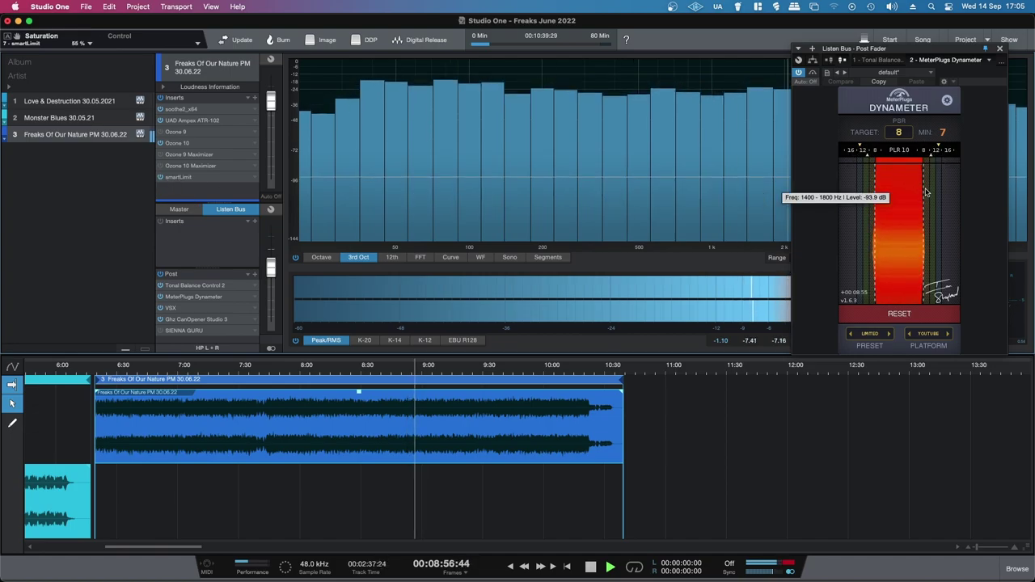
{"action": "left_click", "coordinate": [160, 178]}
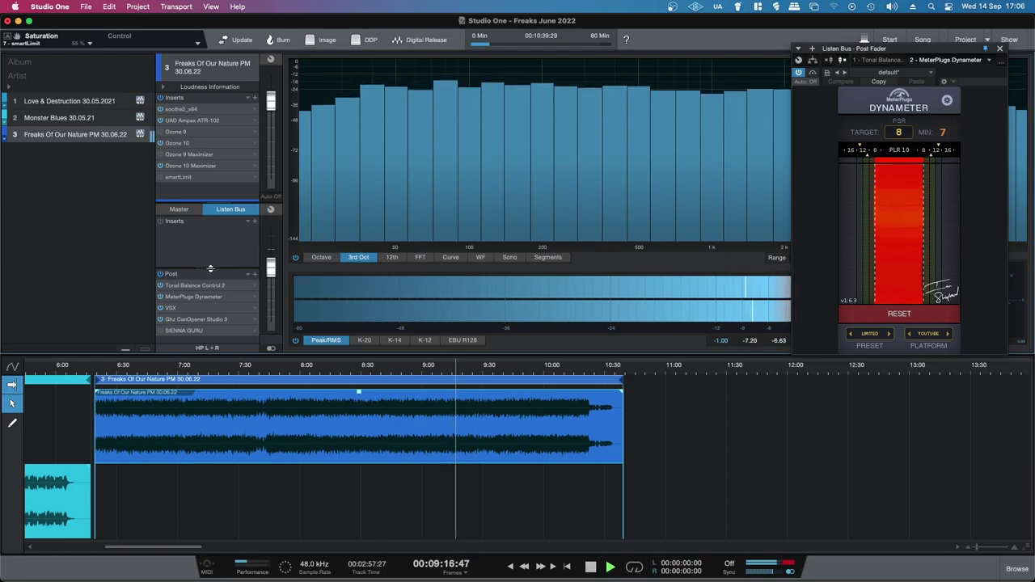
Step: Turn off Soft Clip in the Ozone 10 Maximizer and compare it with the Ozone 9 Maximizer by swapping which one is active
{"action": "left_click", "coordinate": [178, 167]}
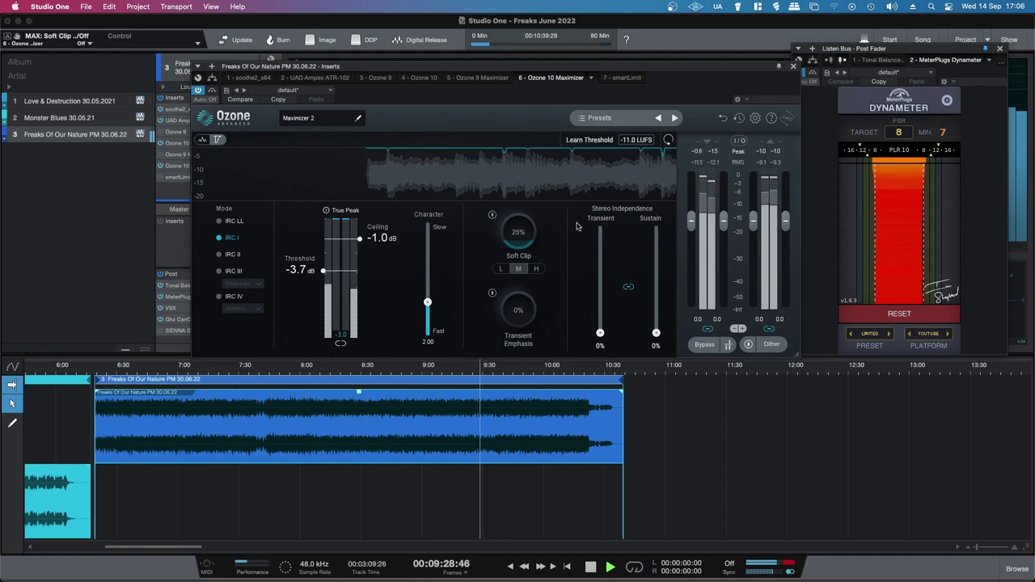
{"action": "left_click", "coordinate": [794, 66]}
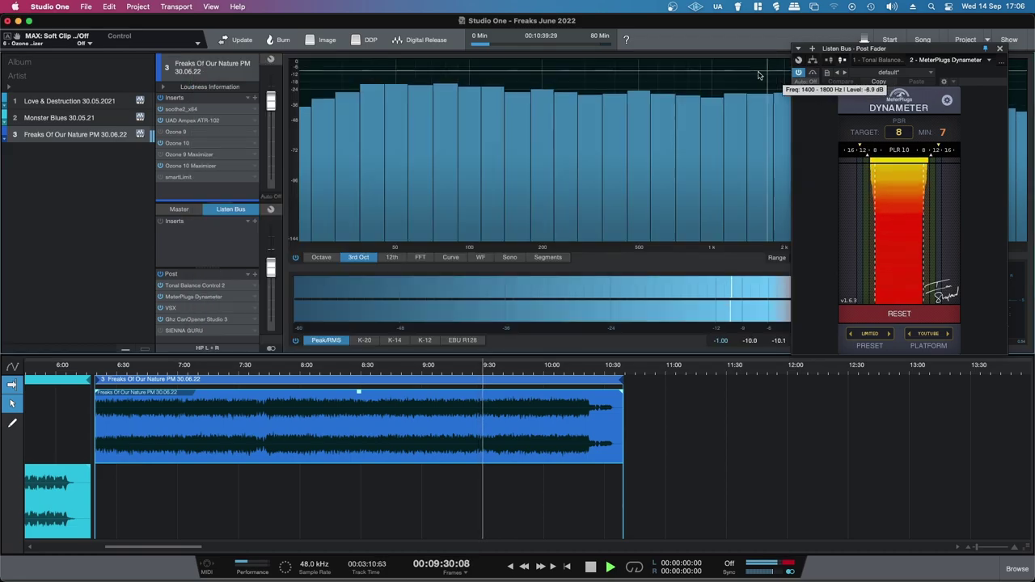
{"action": "left_click", "coordinate": [161, 167]}
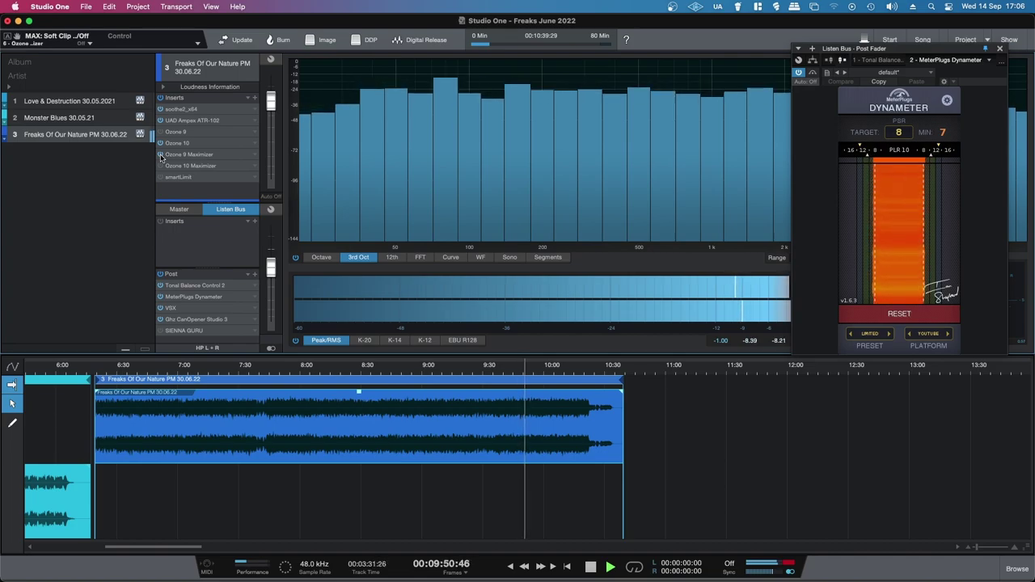
{"action": "left_click", "coordinate": [161, 155]}
{"action": "left_click", "coordinate": [161, 166]}
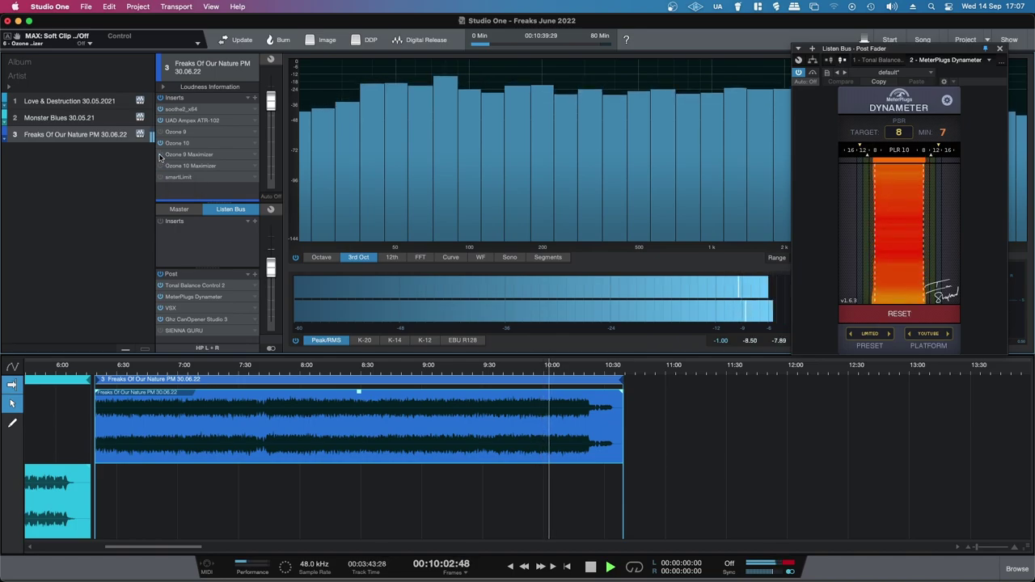
Step: Lower smartLimit's Saturation to 32, close it, and switch between smartLimit and the Ozone 10 Maximizer during playback
{"action": "left_click", "coordinate": [165, 175]}
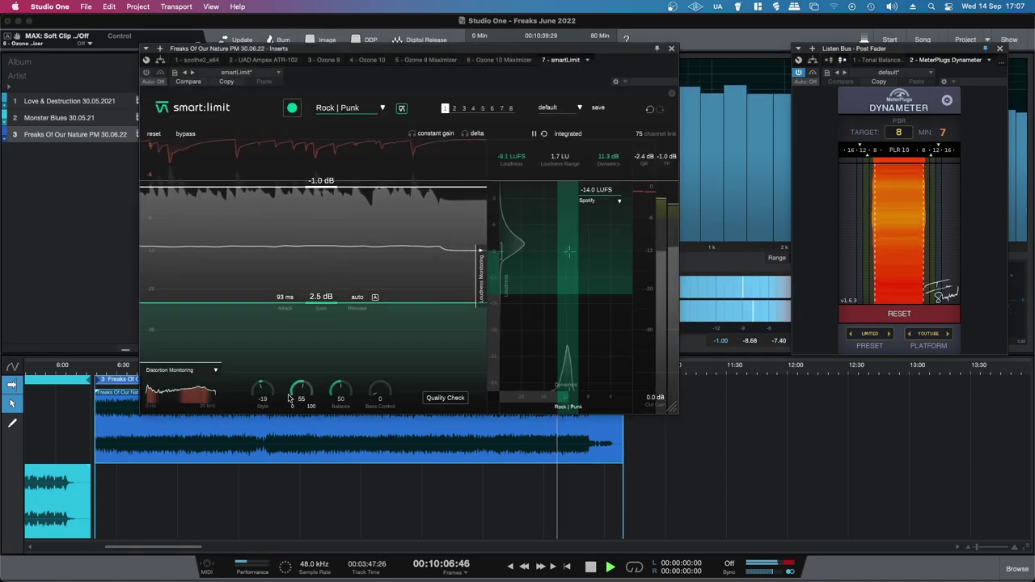
{"action": "left_click", "coordinate": [290, 398]}
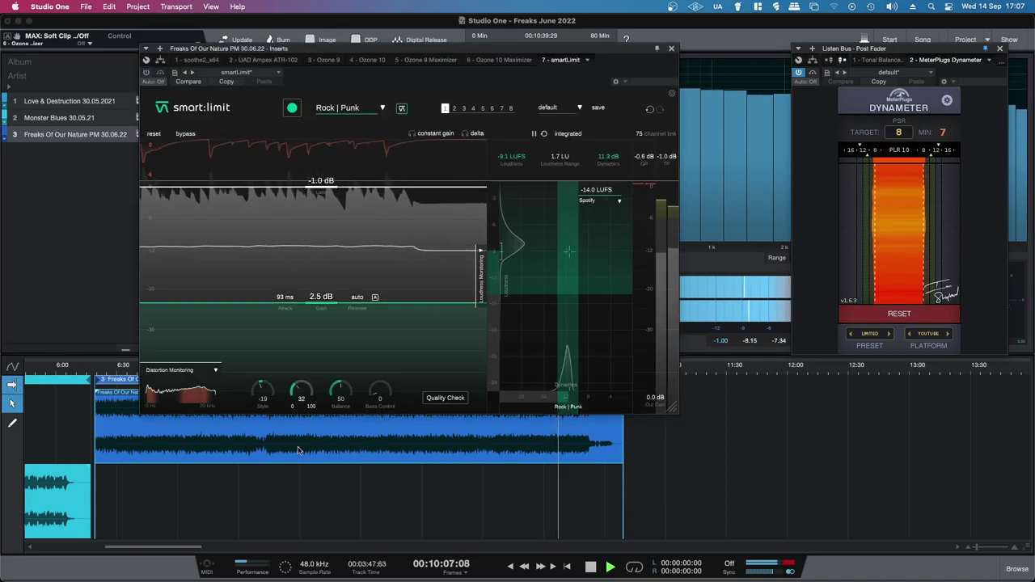
{"action": "left_click", "coordinate": [672, 49]}
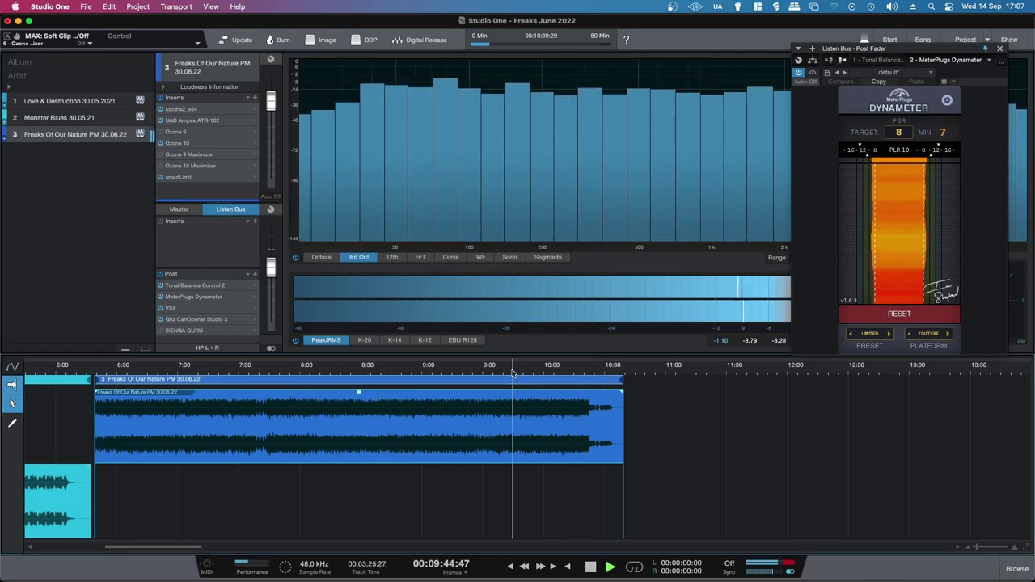
{"action": "left_click", "coordinate": [160, 178]}
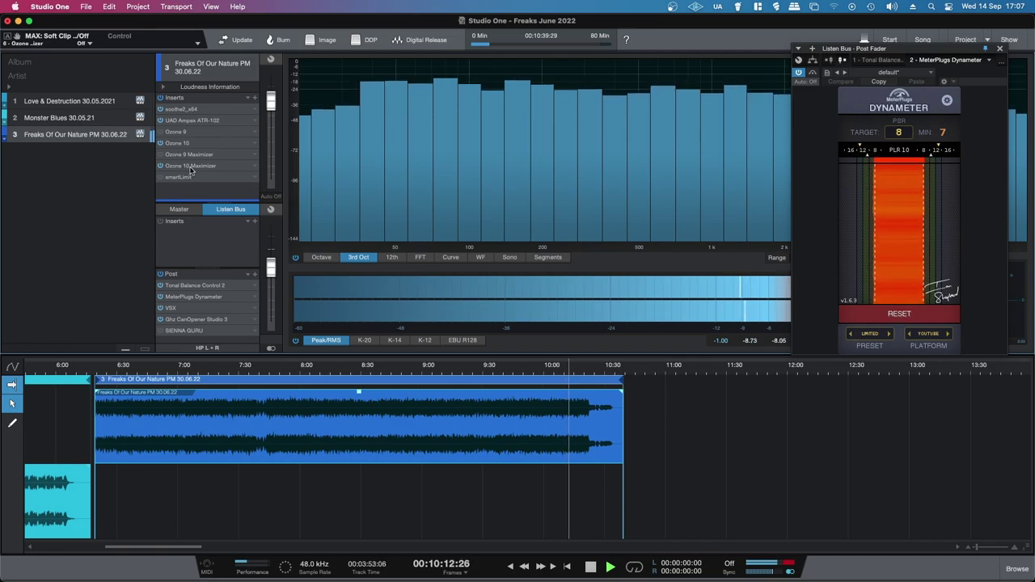
Step: Turn on Soft Clip in the Ozone 10 Maximizer during playback and close the plug-in
{"action": "double_click", "coordinate": [191, 167]}
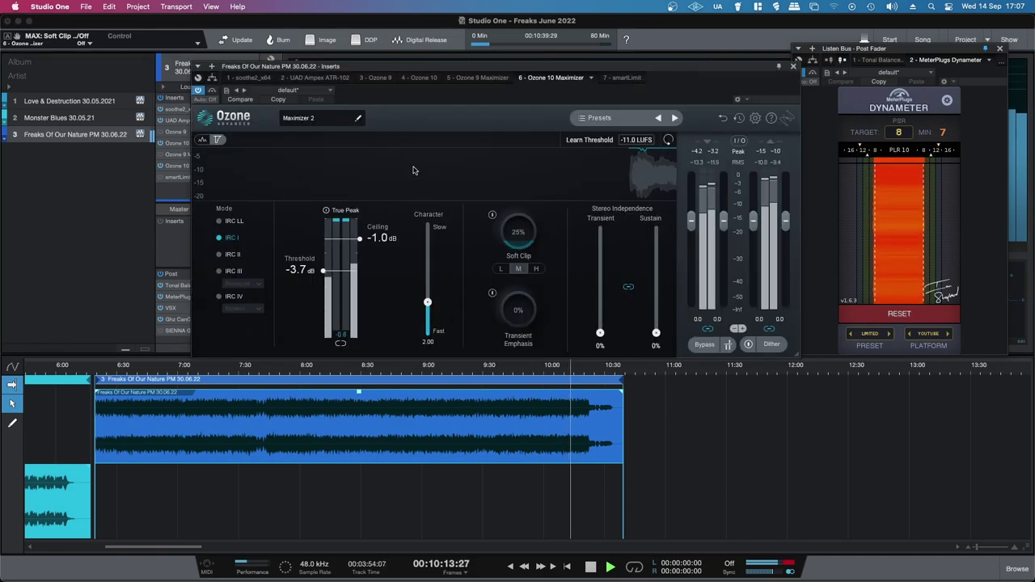
{"action": "left_click", "coordinate": [504, 268]}
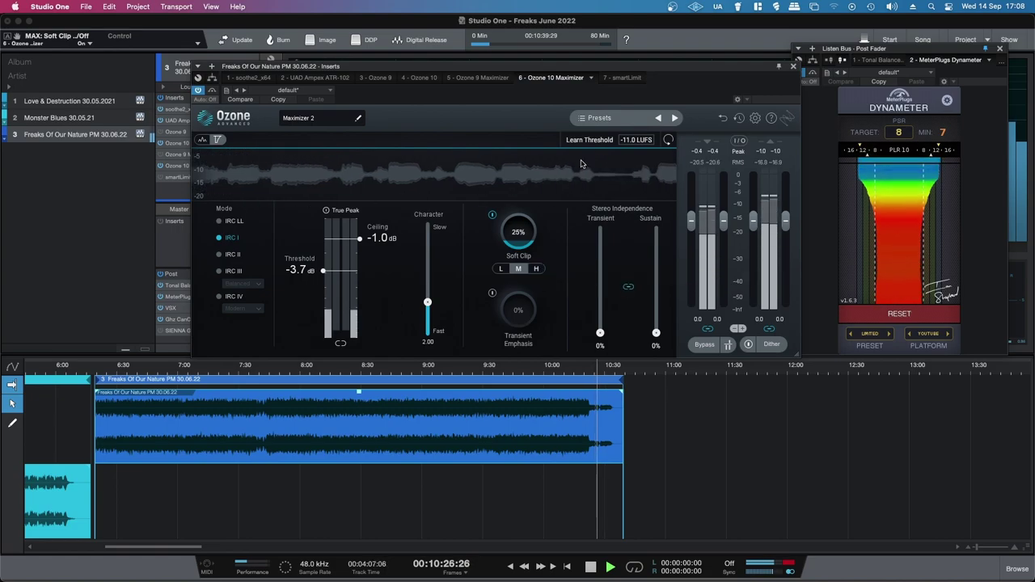
{"action": "left_click", "coordinate": [794, 66]}
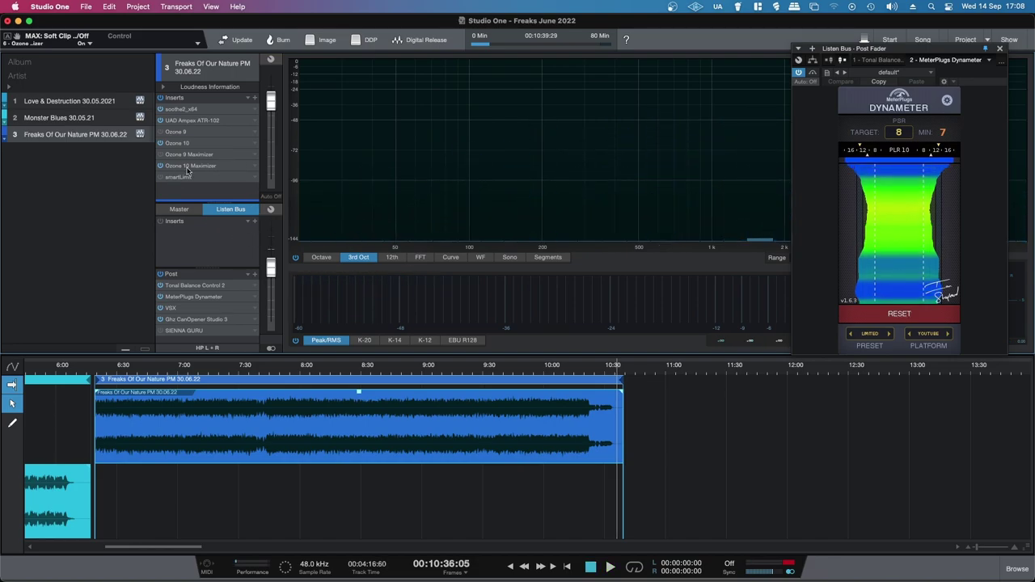
Step: Open smartLimit to examine its Saturation control, and close the plug-in
{"action": "left_click", "coordinate": [214, 178]}
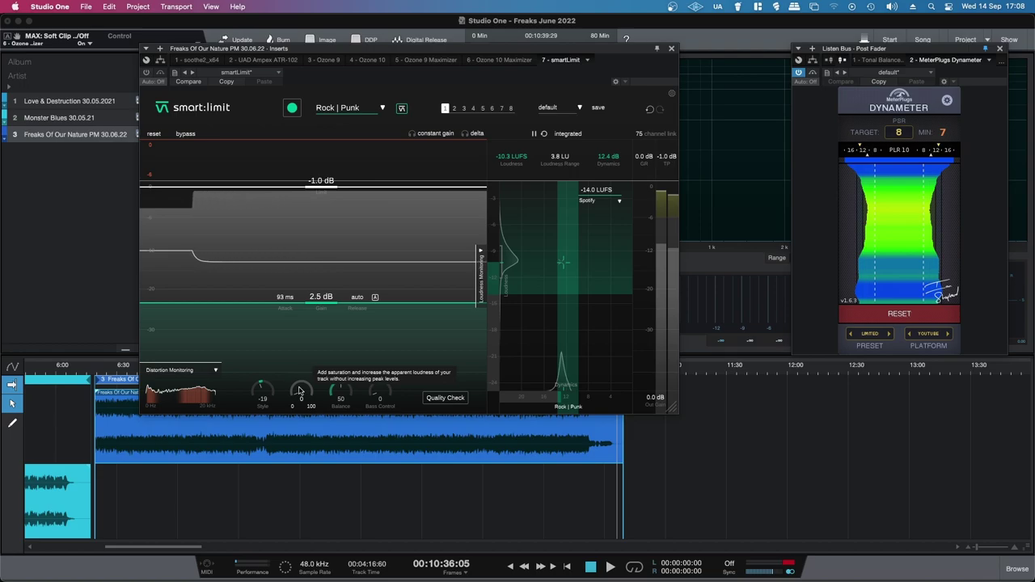
{"action": "left_click", "coordinate": [671, 49]}
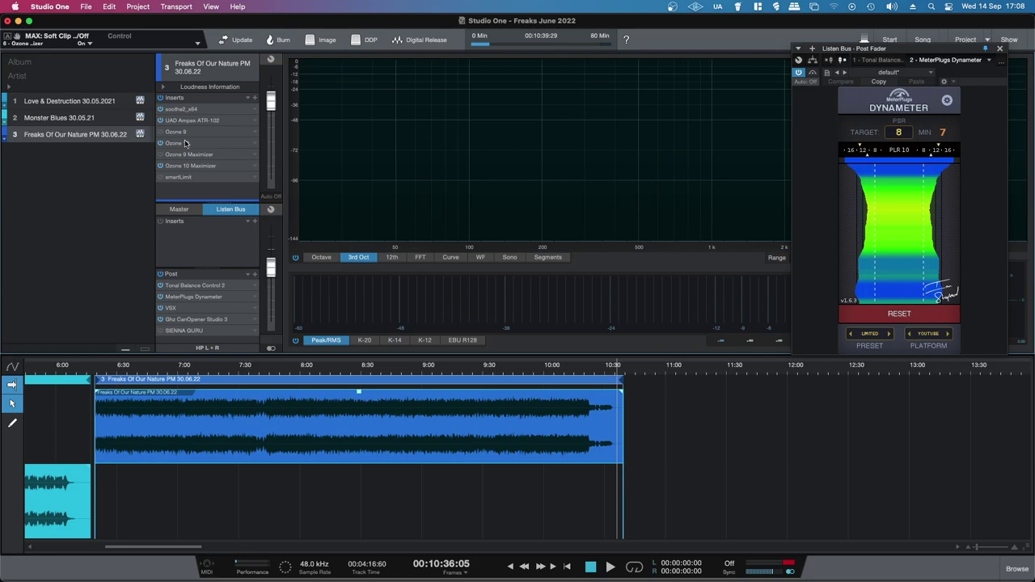
Step: Open the Ozone 10 insert and examine its Impact, Master Rebalance, Imager and Maximizer modules
{"action": "left_click", "coordinate": [264, 151]}
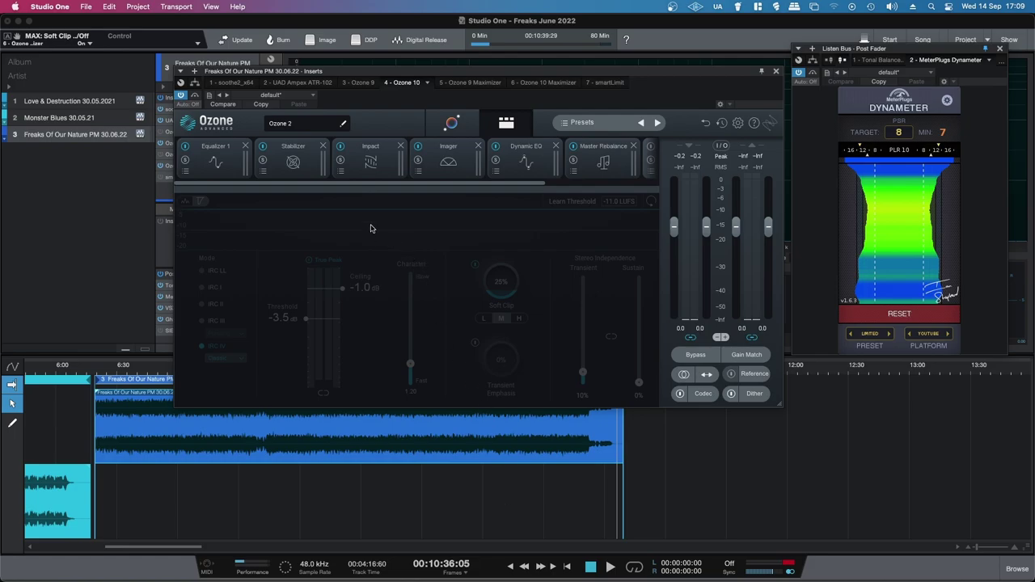
{"action": "left_click_drag", "start_coordinate": [352, 75], "coordinate": [475, 68]}
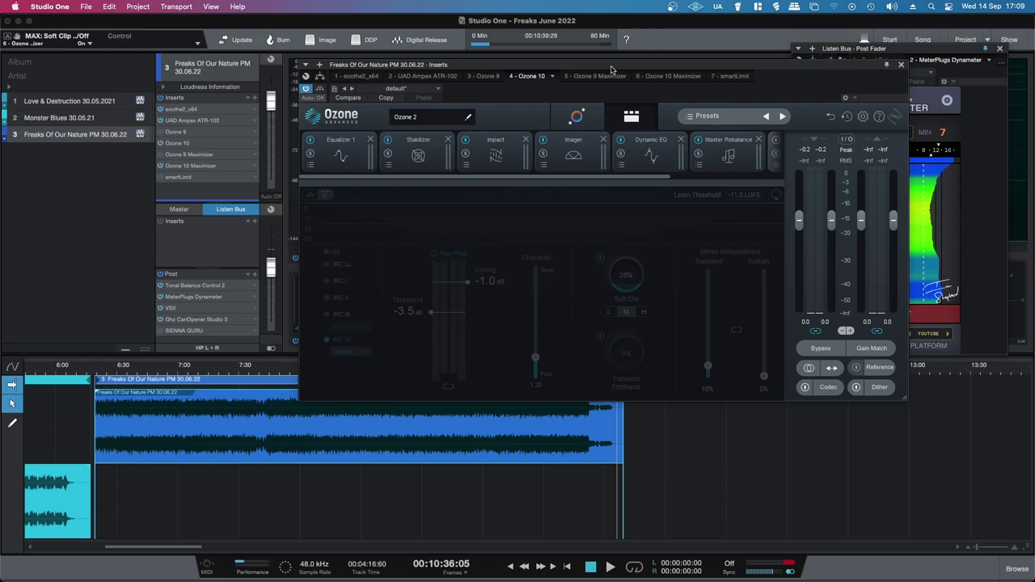
{"action": "left_click_drag", "start_coordinate": [611, 70], "coordinate": [502, 105]}
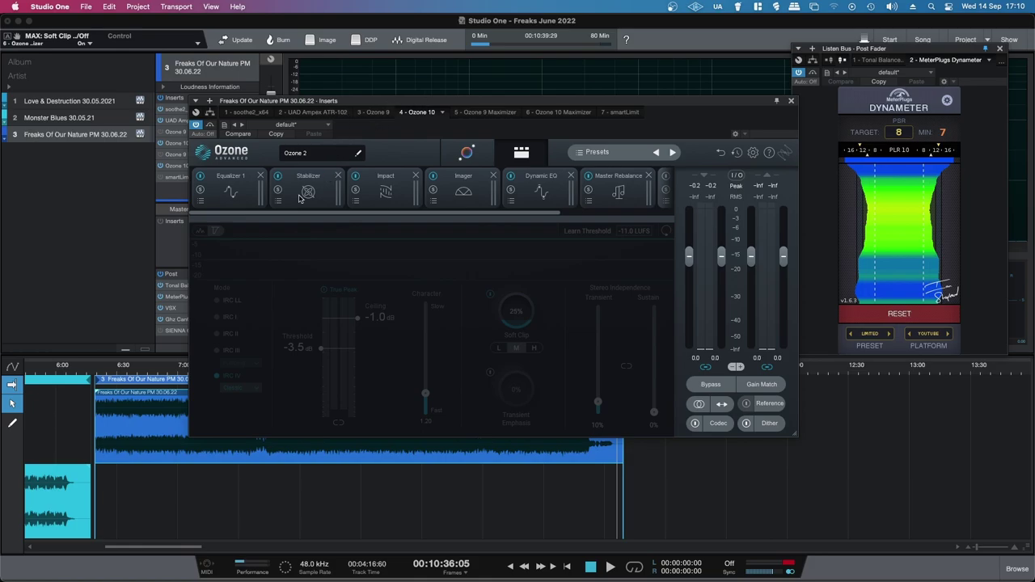
{"action": "left_click", "coordinate": [386, 193]}
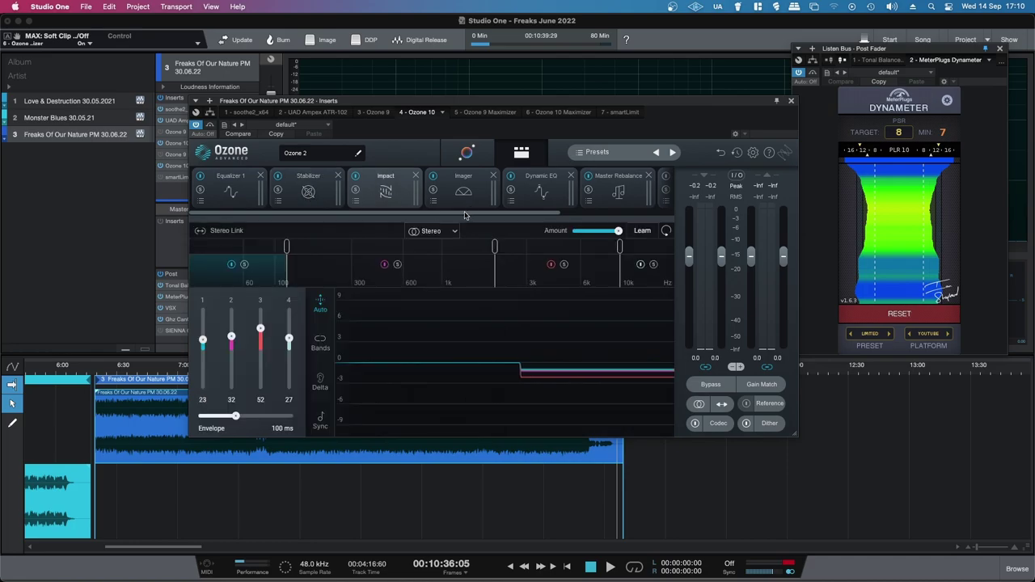
{"action": "left_click", "coordinate": [613, 191]}
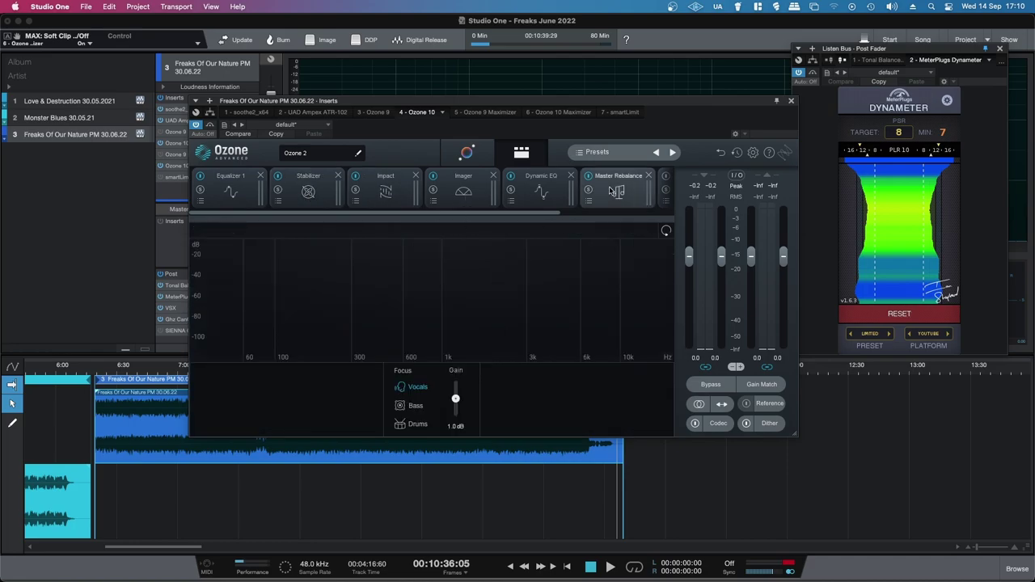
{"action": "left_click", "coordinate": [461, 188]}
{"action": "left_click_drag", "start_coordinate": [523, 215], "coordinate": [606, 213]}
{"action": "left_click", "coordinate": [542, 193]}
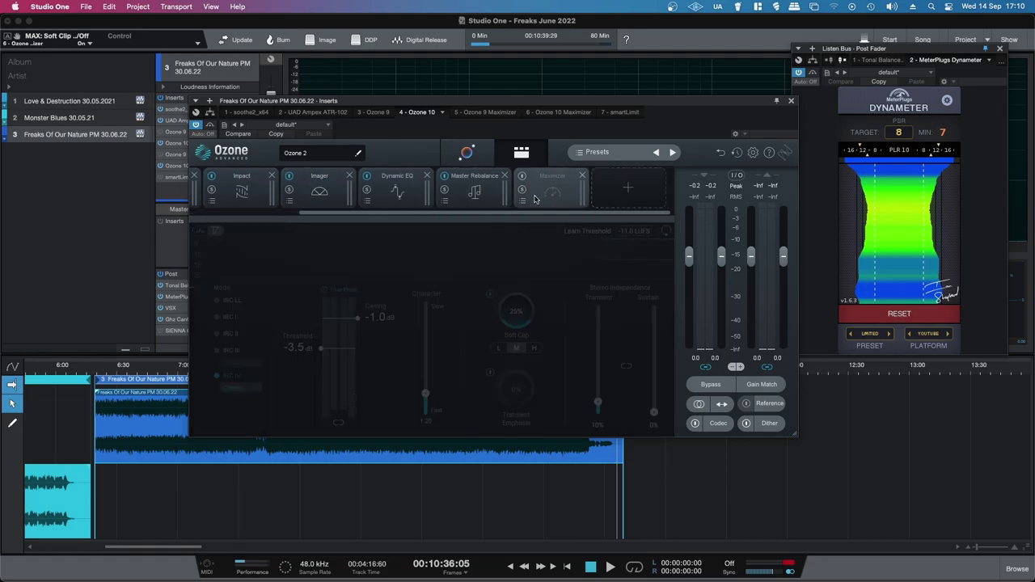
{"action": "left_click_drag", "start_coordinate": [464, 215], "coordinate": [266, 213]}
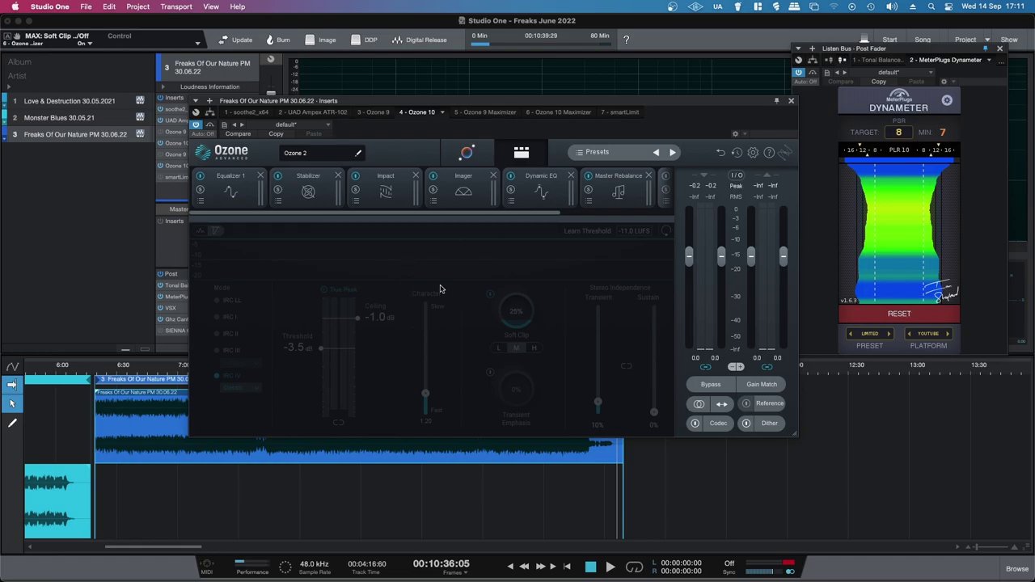
{"action": "left_click_drag", "start_coordinate": [394, 104], "coordinate": [415, 86]}
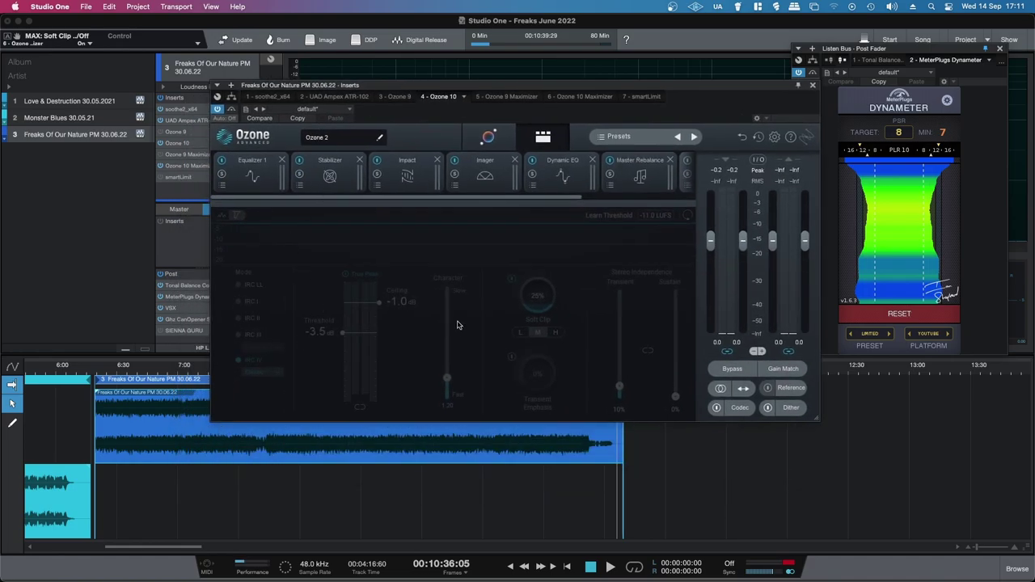
{"action": "left_click_drag", "start_coordinate": [347, 89], "coordinate": [340, 237]}
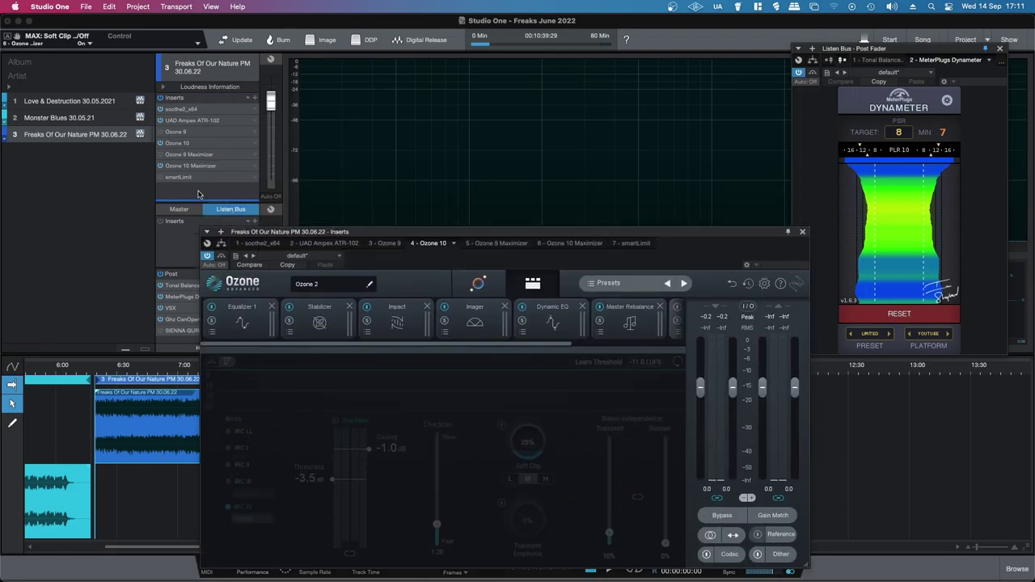
{"action": "left_click_drag", "start_coordinate": [455, 234], "coordinate": [434, 81]}
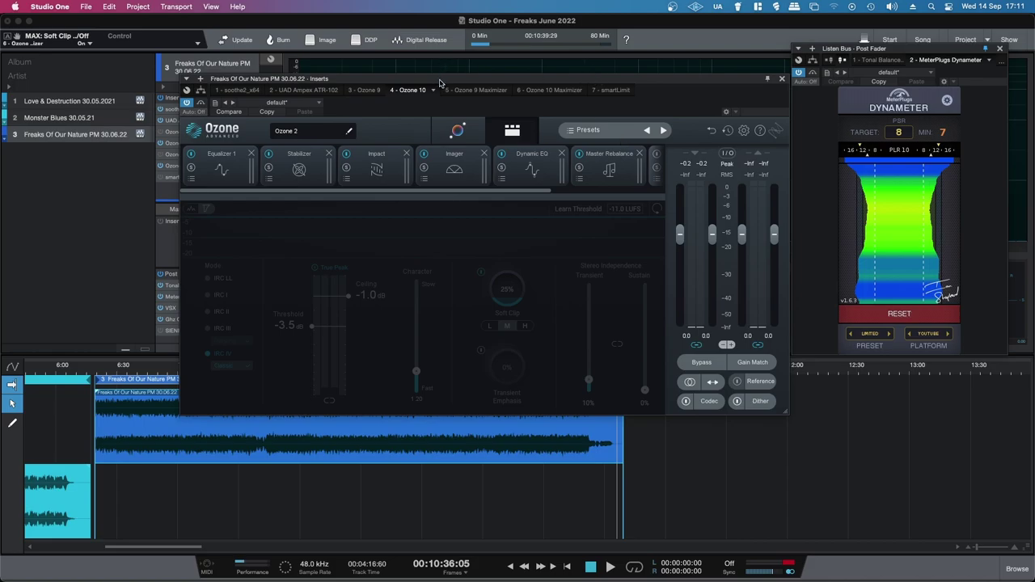
Step: Review the Ozone 10 module chain and the Master Rebalance settings, and close the plug-in
{"action": "left_click_drag", "start_coordinate": [477, 192], "coordinate": [601, 199]}
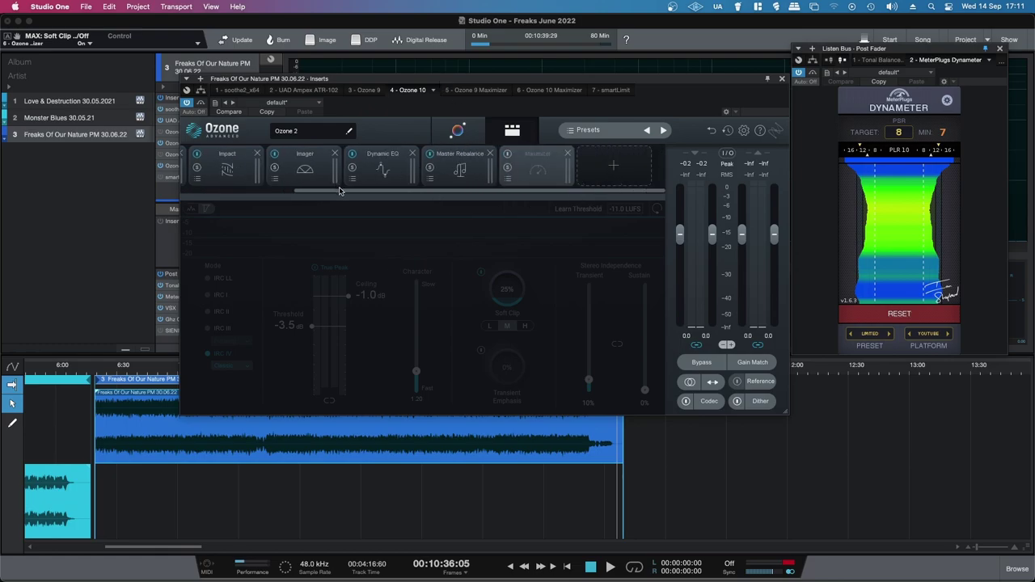
{"action": "left_click_drag", "start_coordinate": [338, 192], "coordinate": [227, 196]}
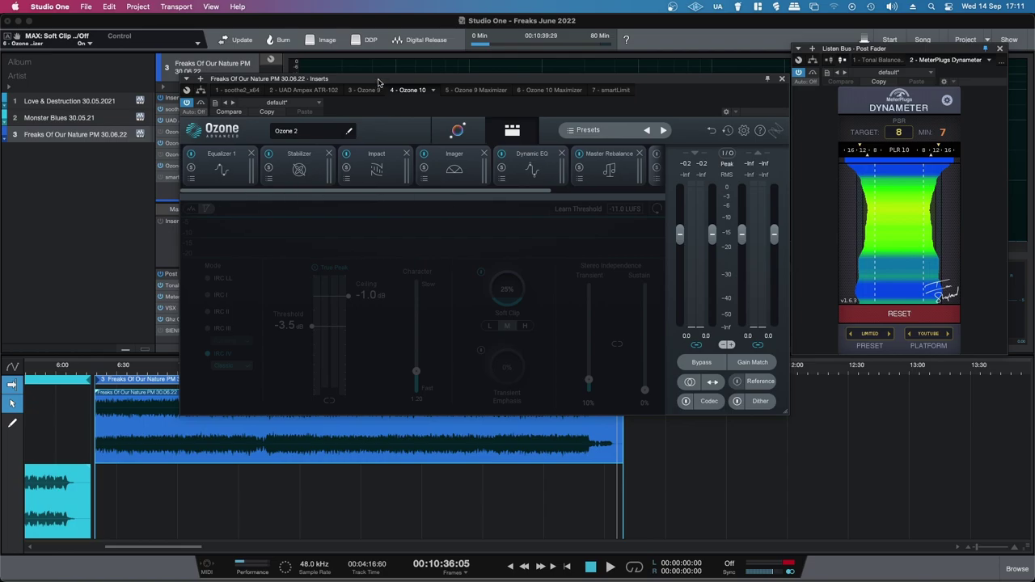
{"action": "left_click_drag", "start_coordinate": [379, 82], "coordinate": [392, 107]}
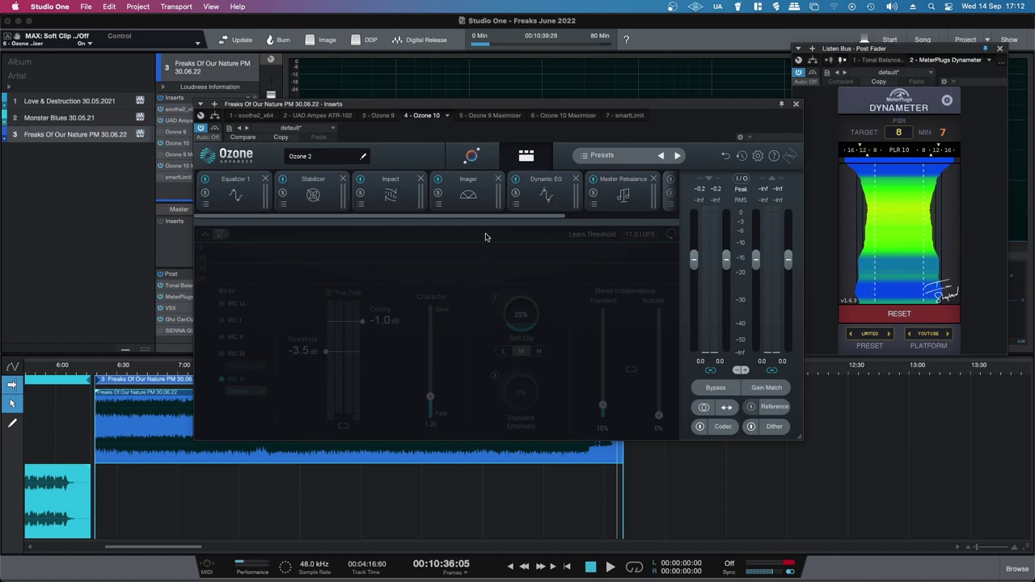
{"action": "left_click_drag", "start_coordinate": [509, 110], "coordinate": [521, 107]}
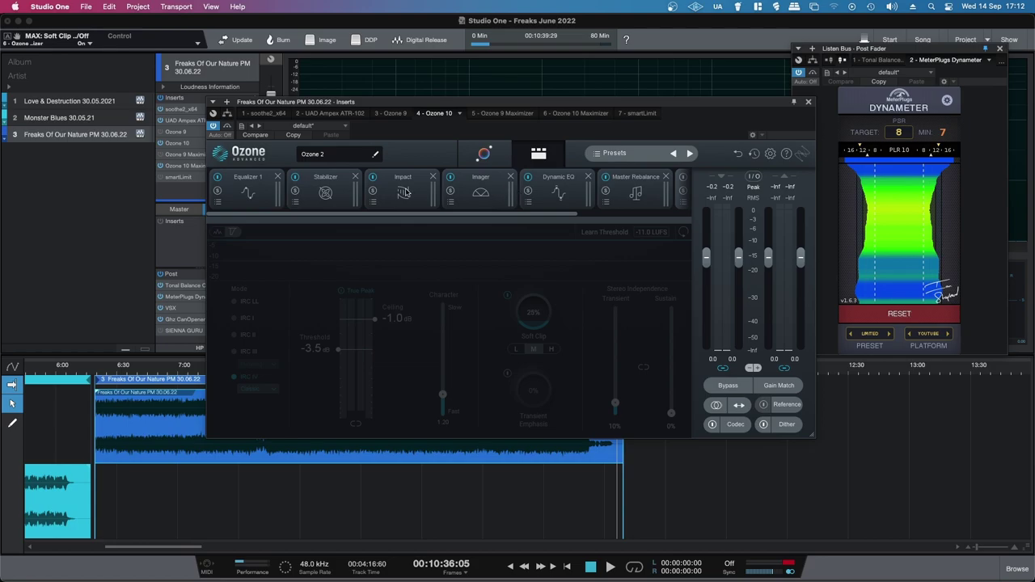
{"action": "left_click", "coordinate": [634, 194]}
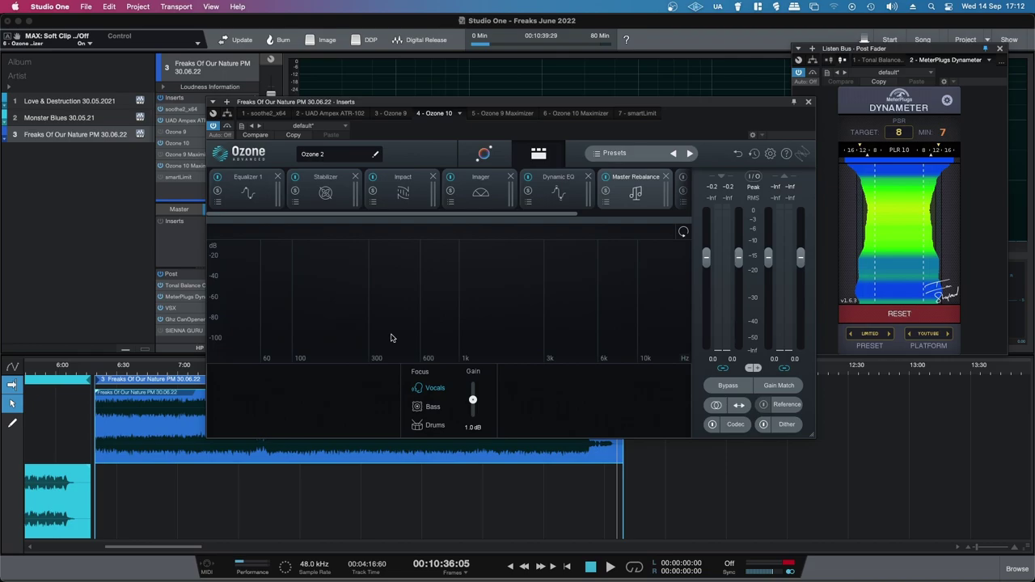
{"action": "left_click", "coordinate": [808, 101]}
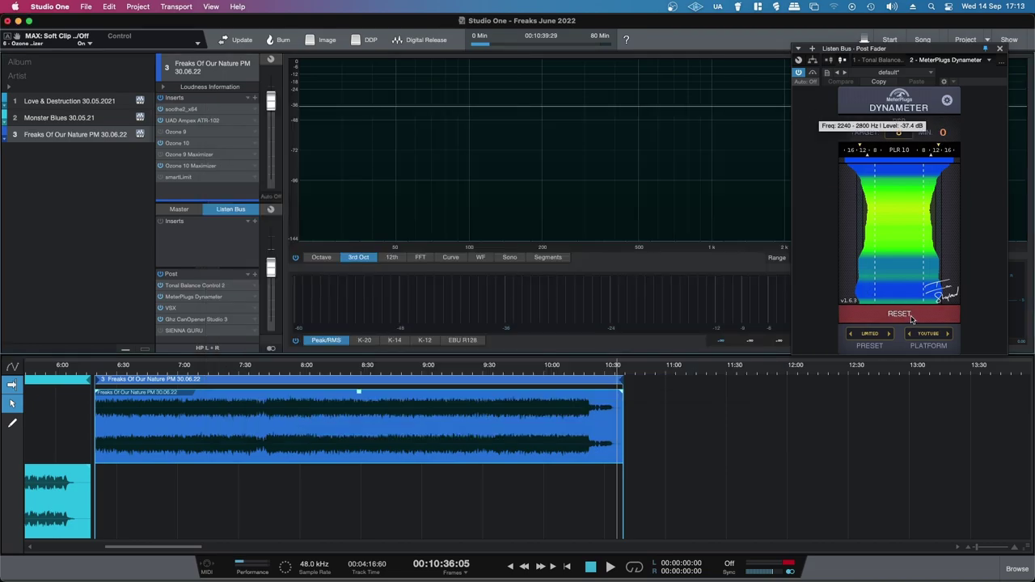